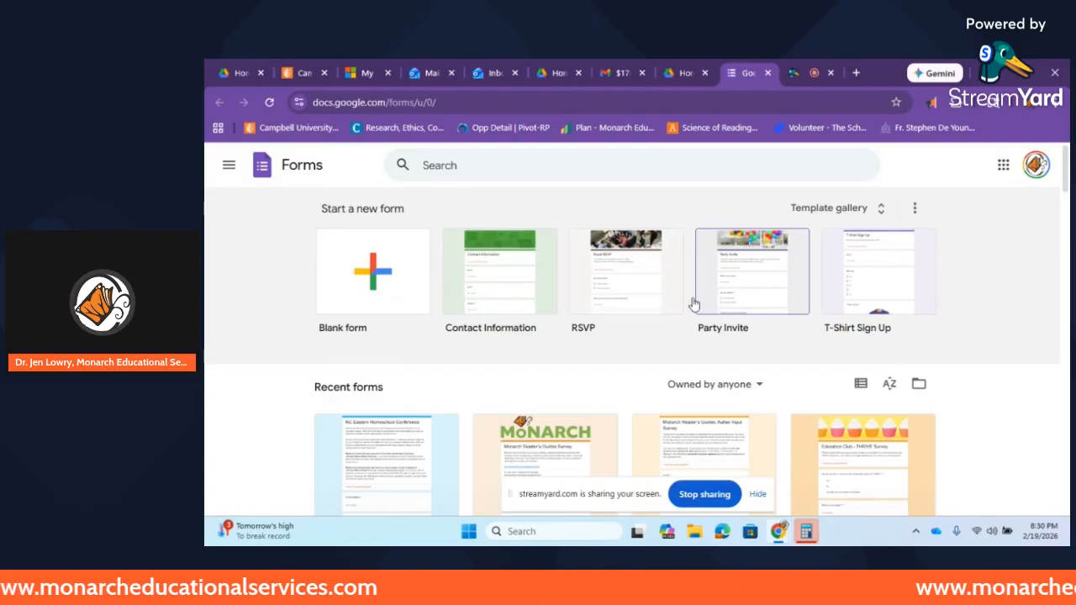
Create a blank form and give it a title and matching file name that greet the recipient by first name
{"action": "left_click", "coordinate": [375, 282]}
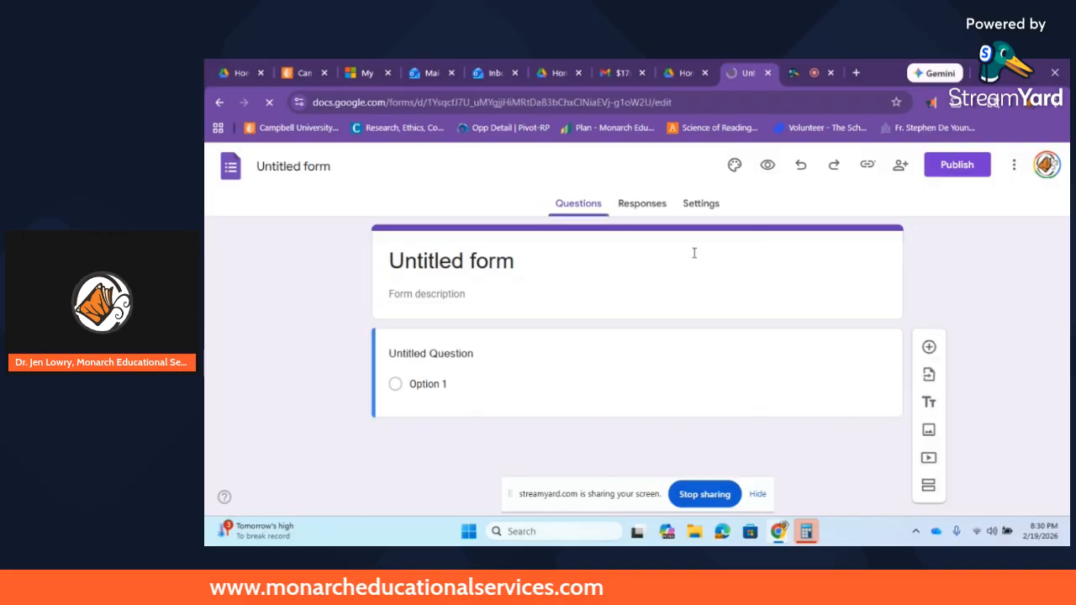
{"action": "left_click_drag", "start_coordinate": [512, 260], "coordinate": [381, 272]}
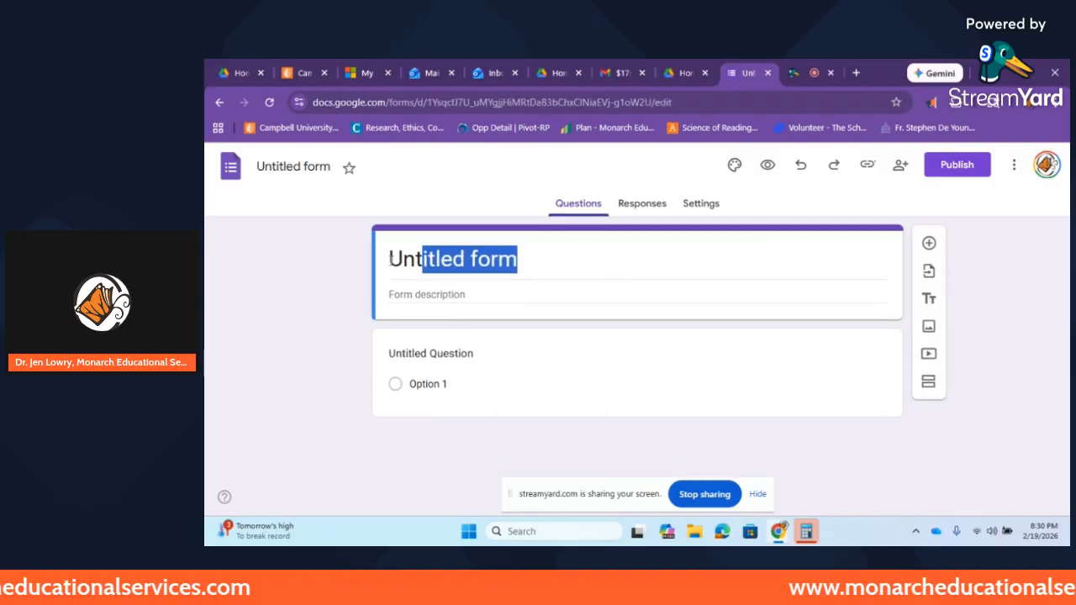
{"action": "left_click_drag", "start_coordinate": [530, 261], "coordinate": [390, 261]}
{"action": "type", "text": "Hey "}
{"action": "type", "text": "m"}
{"action": "type", "text": " Ty!"}
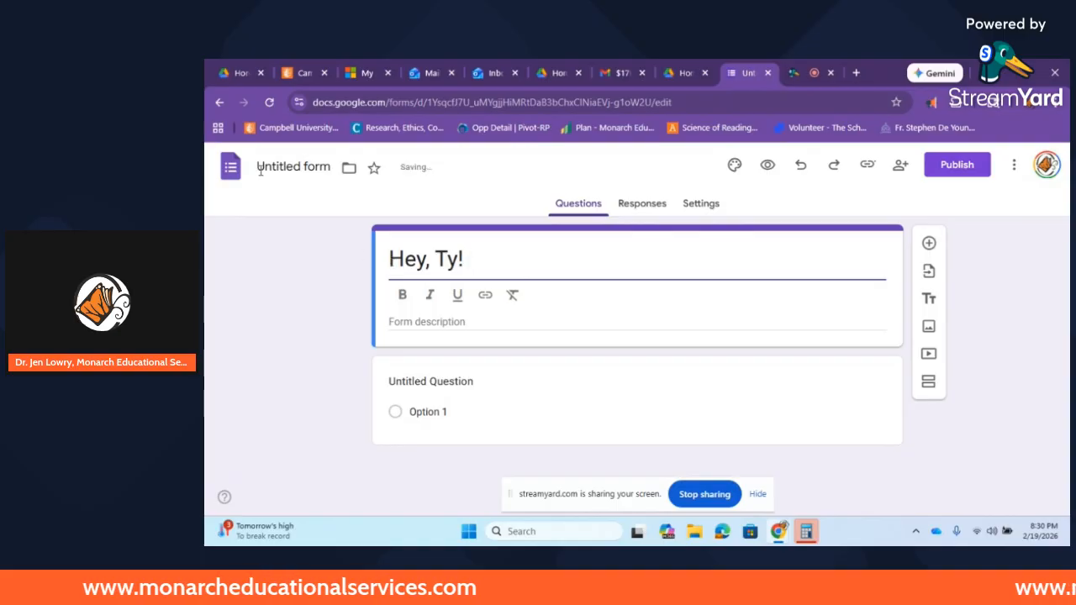
{"action": "left_click", "coordinate": [280, 271]}
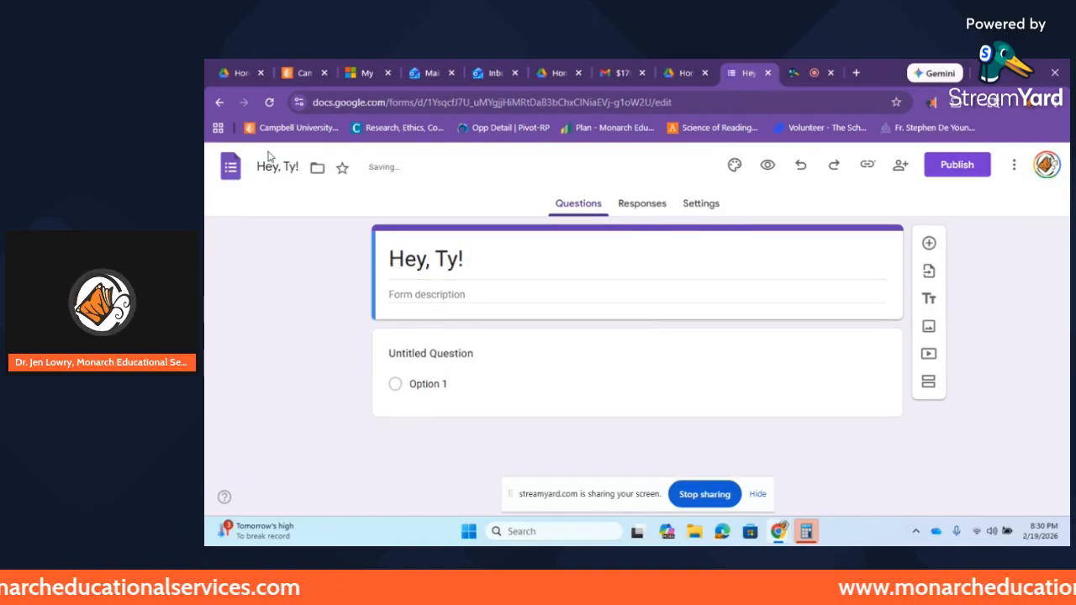
{"action": "left_click", "coordinate": [564, 268]}
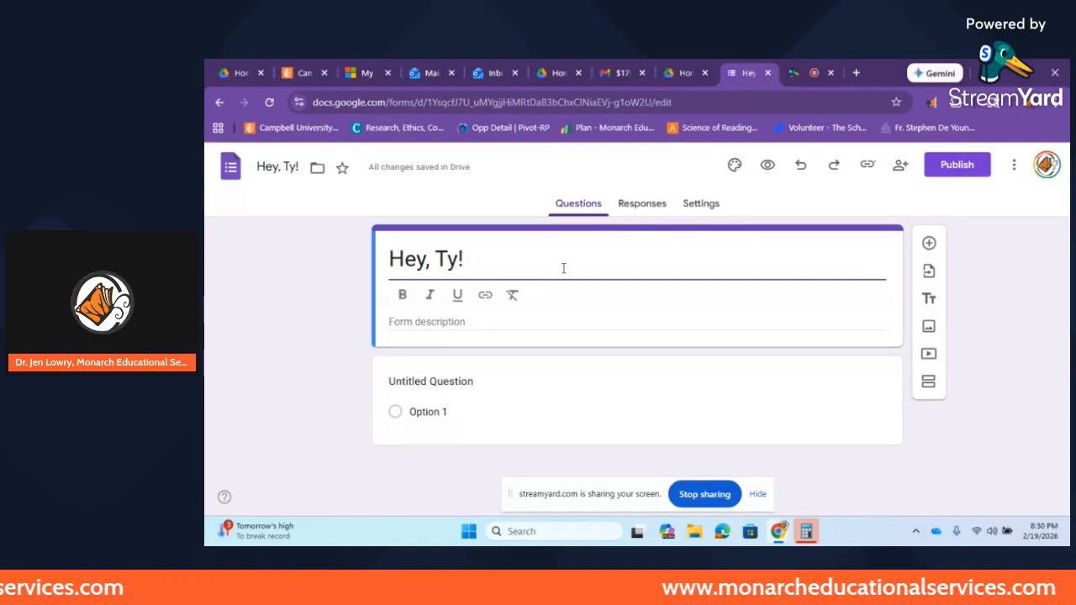
Enter "This is just for you!" as the form description under the title
{"action": "left_click", "coordinate": [459, 323]}
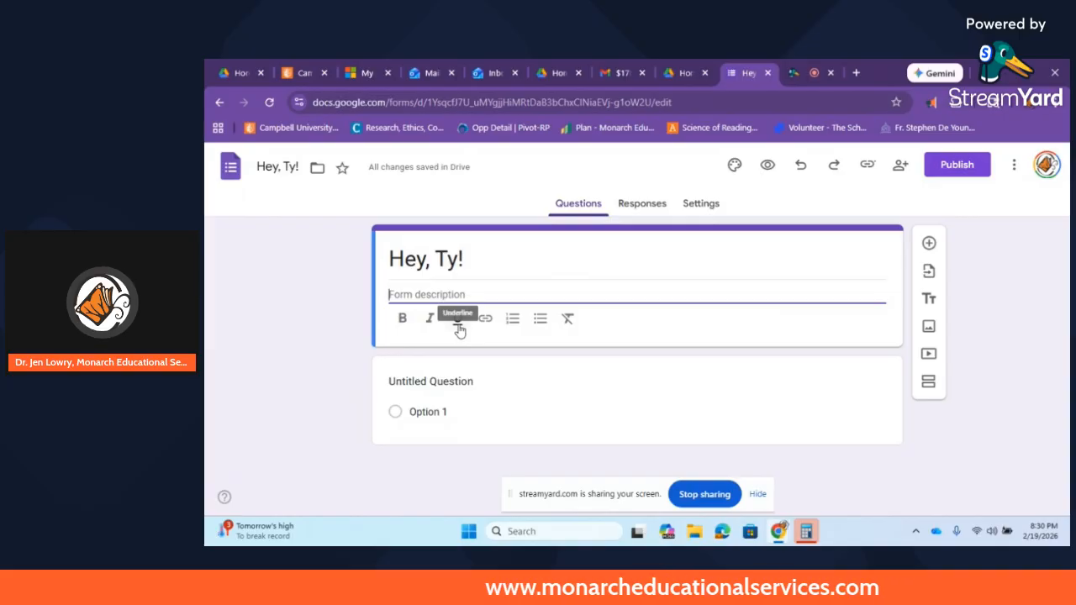
{"action": "type", "text": "This is just for you!"}
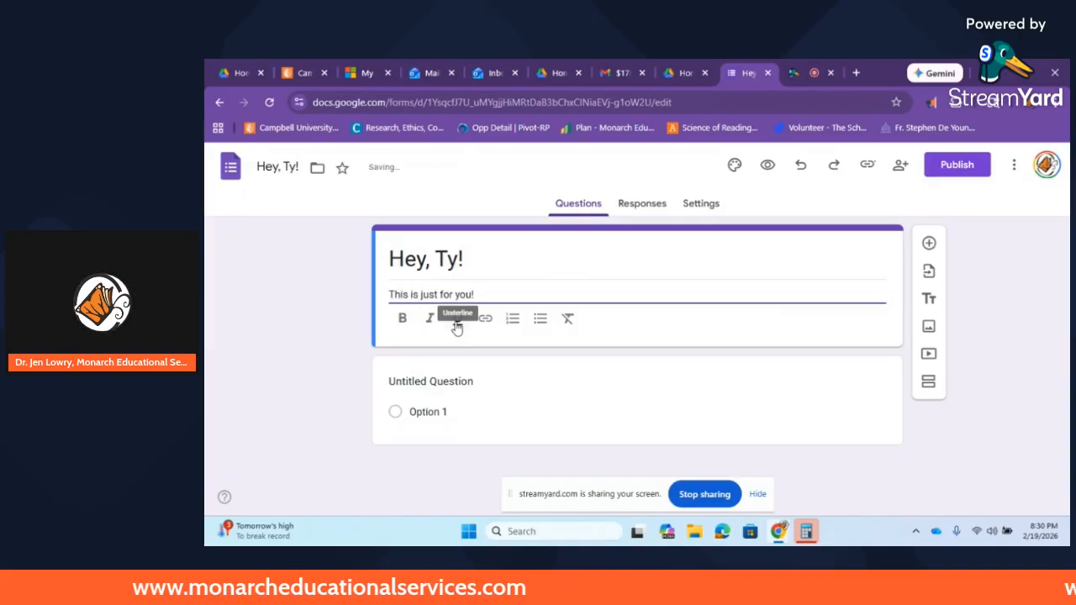
{"action": "left_click", "coordinate": [327, 320]}
{"action": "left_click", "coordinate": [507, 295]}
{"action": "triple_click", "coordinate": [502, 319]}
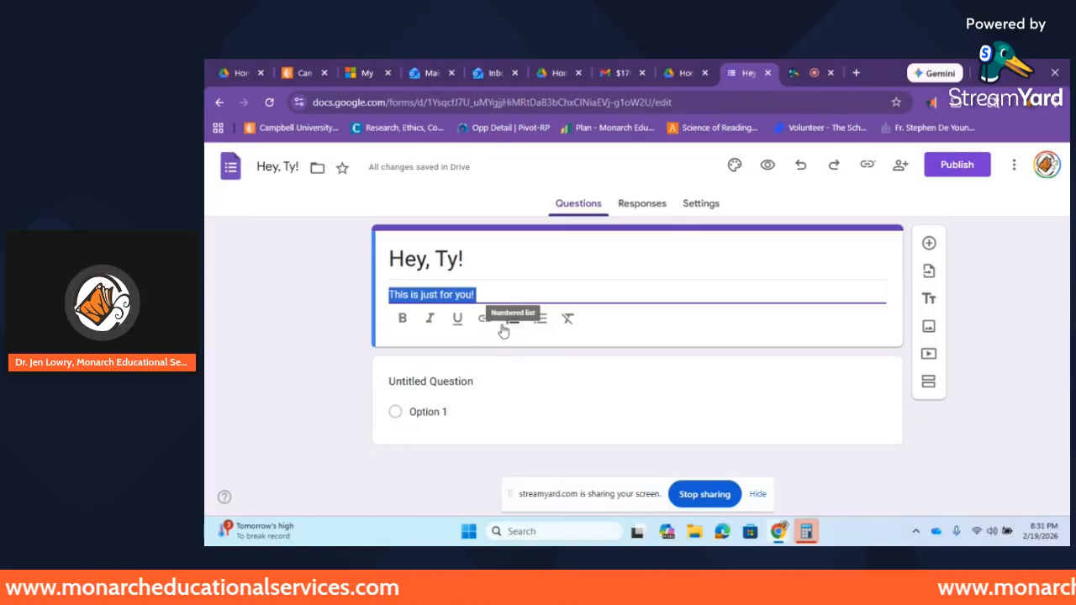
{"action": "left_click", "coordinate": [494, 291]}
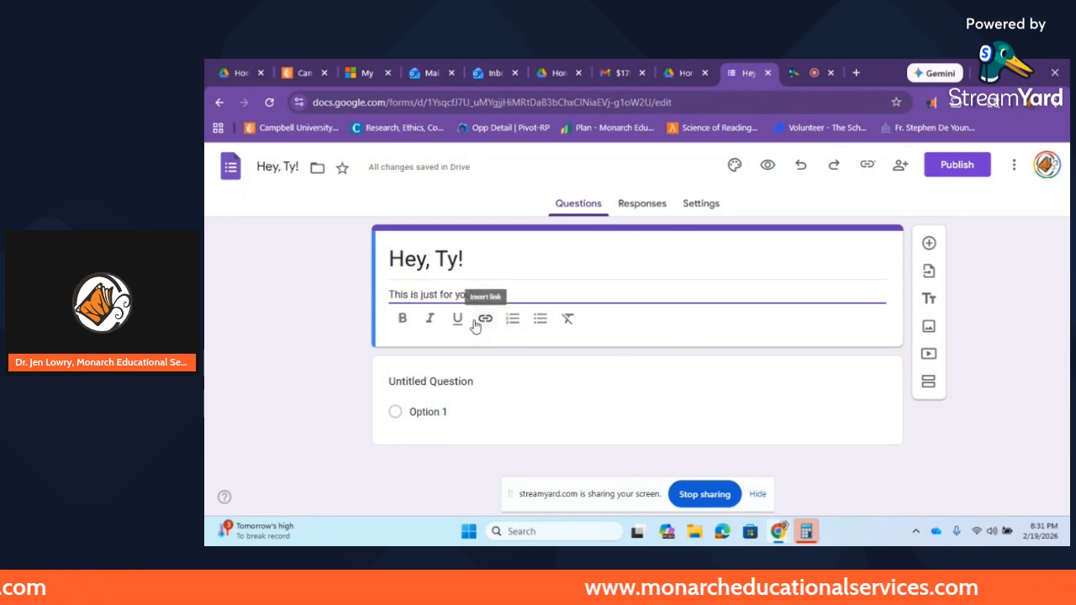
{"action": "left_click", "coordinate": [995, 265]}
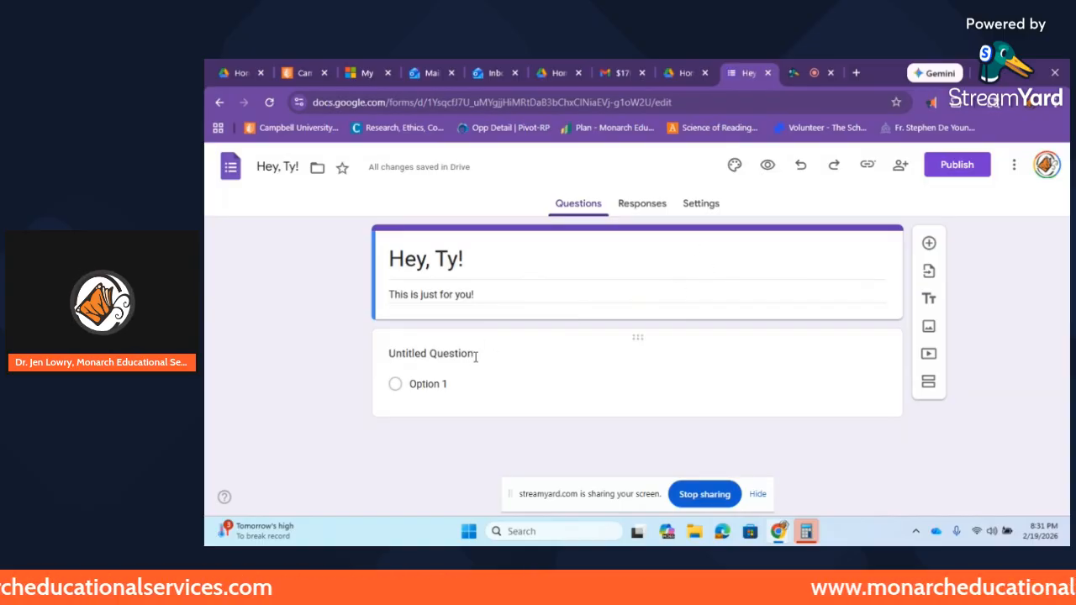
Review the available question types for the untitled question and switch it to Short answer
{"action": "left_click", "coordinate": [550, 355]}
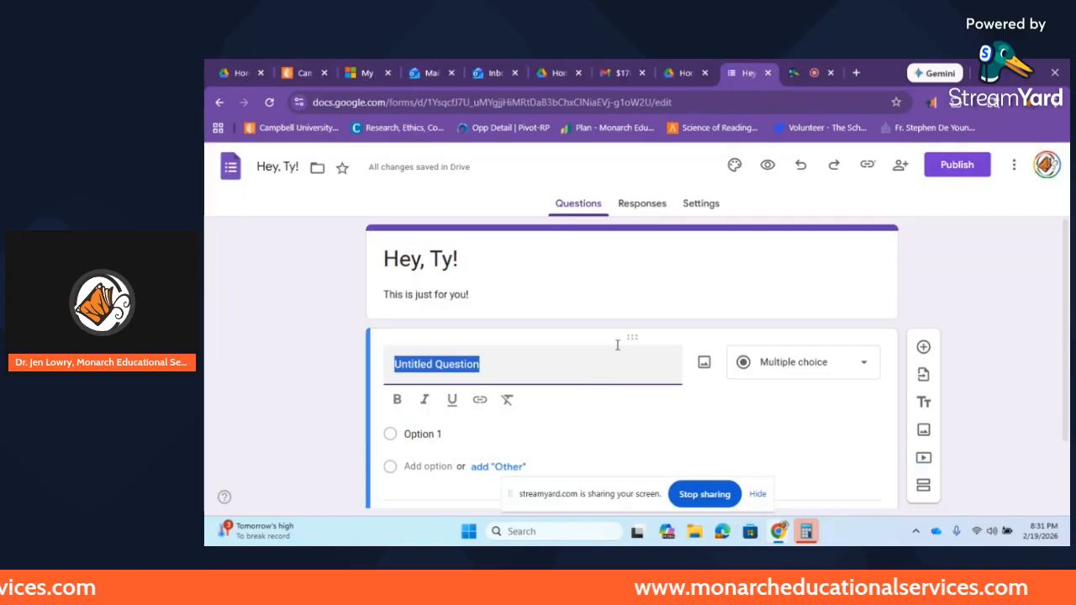
{"action": "left_click", "coordinate": [260, 370]}
{"action": "left_click", "coordinate": [648, 354]}
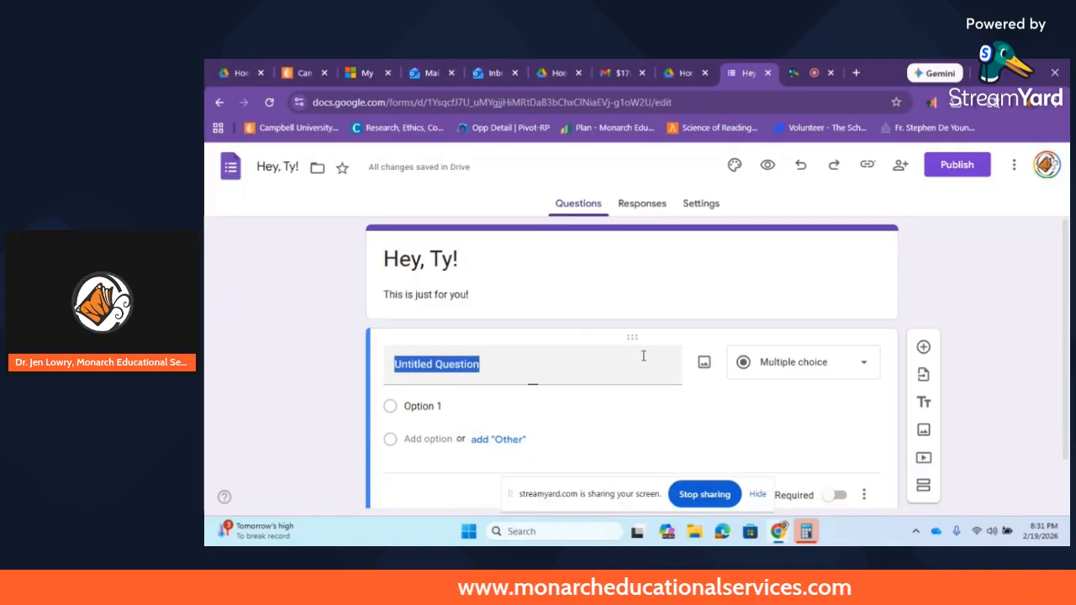
{"action": "left_click", "coordinate": [866, 371]}
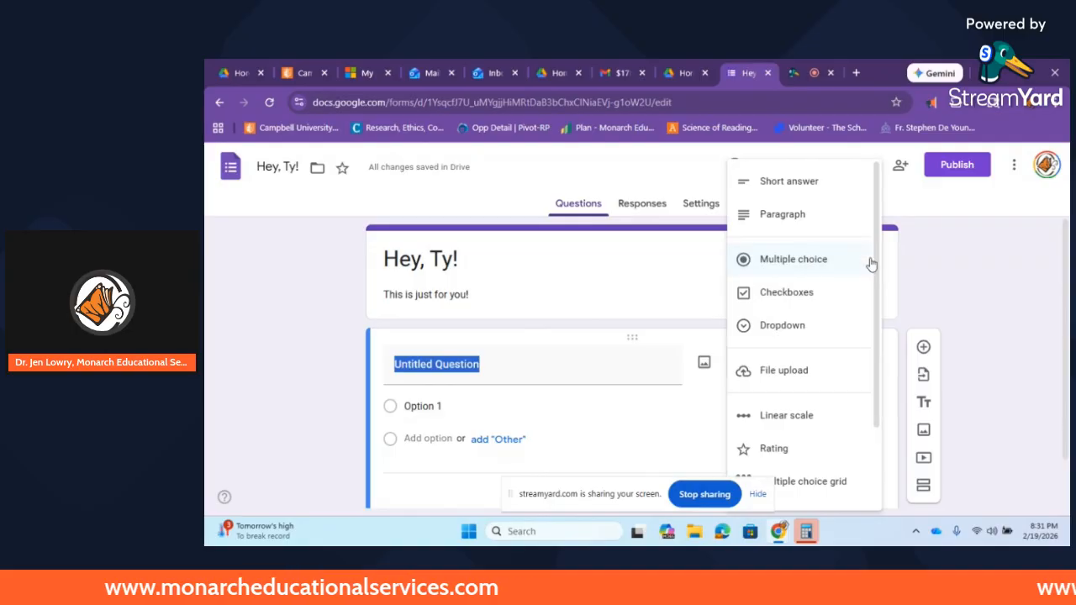
{"action": "left_click_drag", "start_coordinate": [876, 282], "coordinate": [882, 373]}
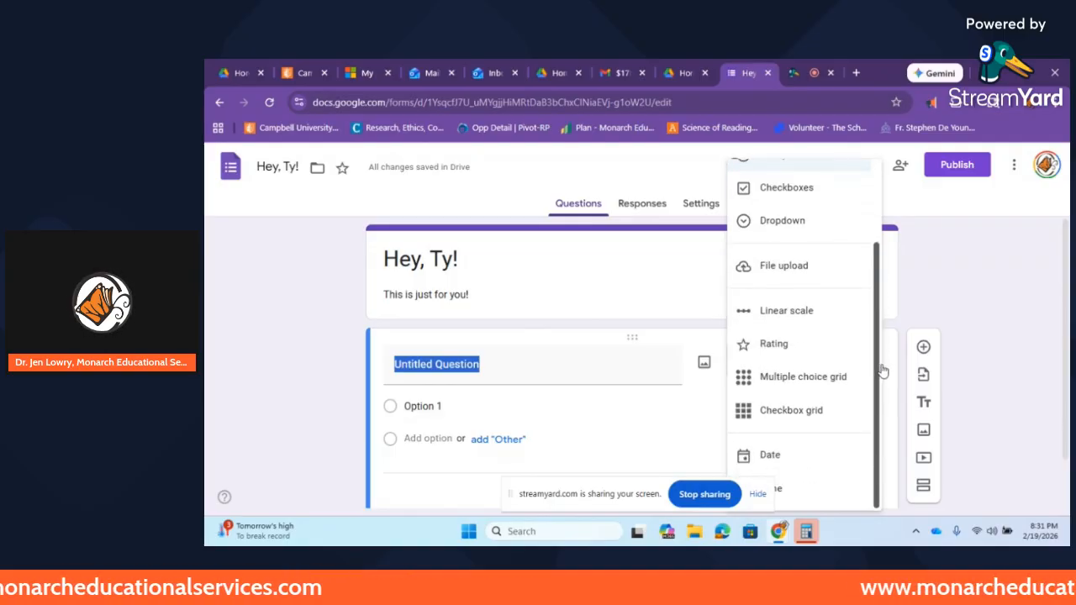
{"action": "scroll", "coordinate": [870, 277], "scroll_direction": "up", "scroll_amount": 3}
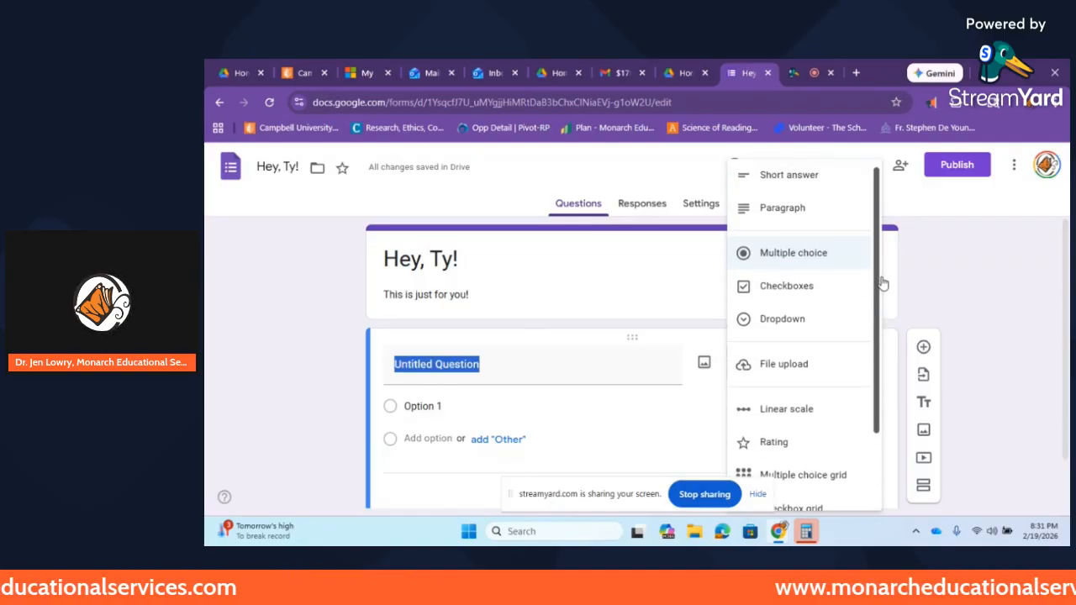
{"action": "left_click", "coordinate": [833, 195]}
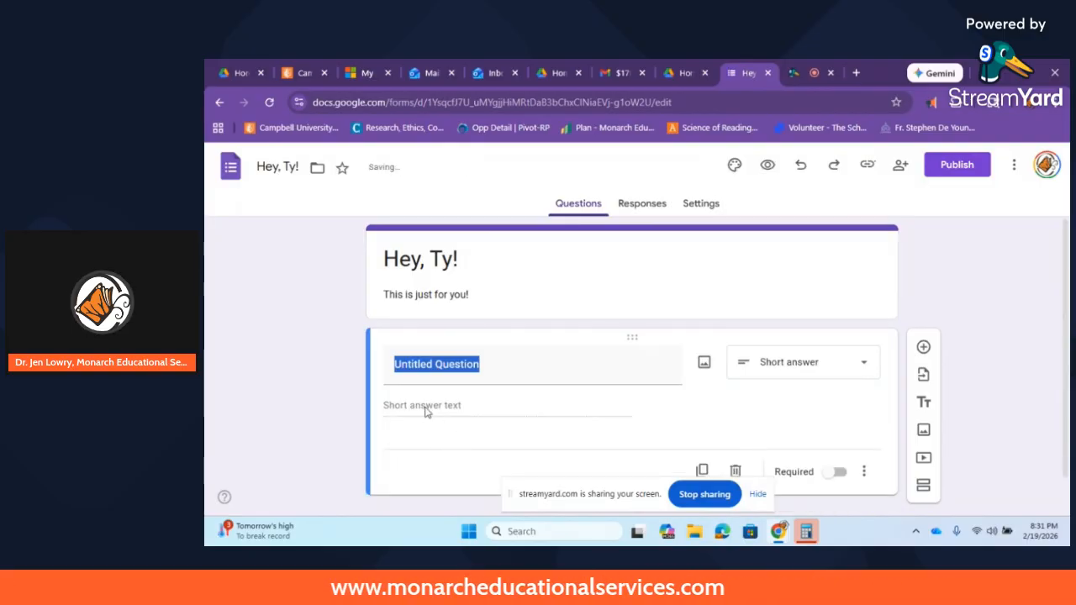
Change the untitled question's type to Paragraph and return it to Multiple choice
{"action": "left_click", "coordinate": [854, 366]}
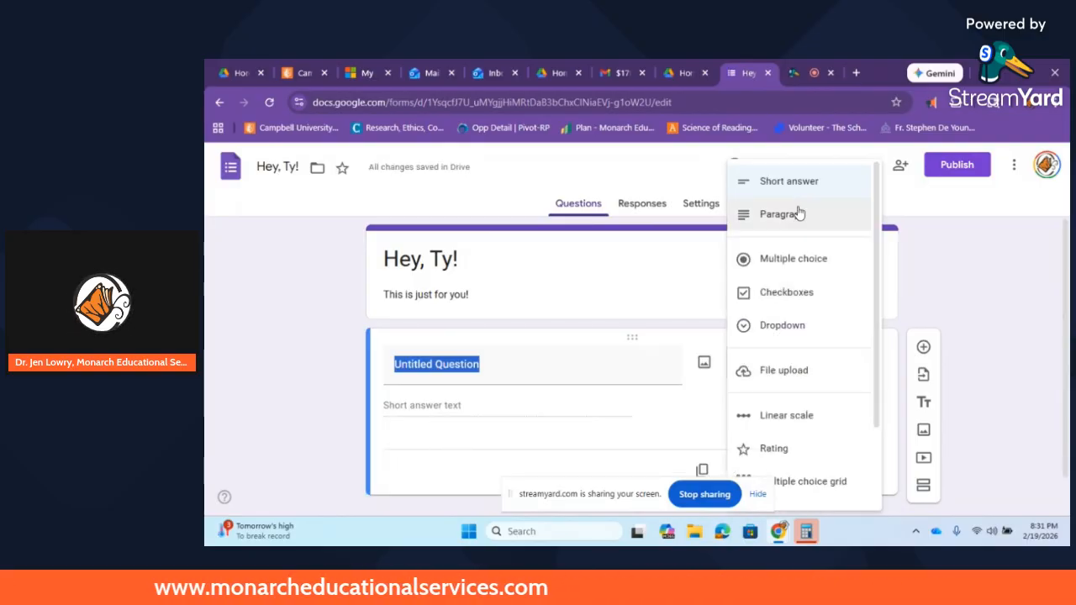
{"action": "left_click", "coordinate": [798, 214]}
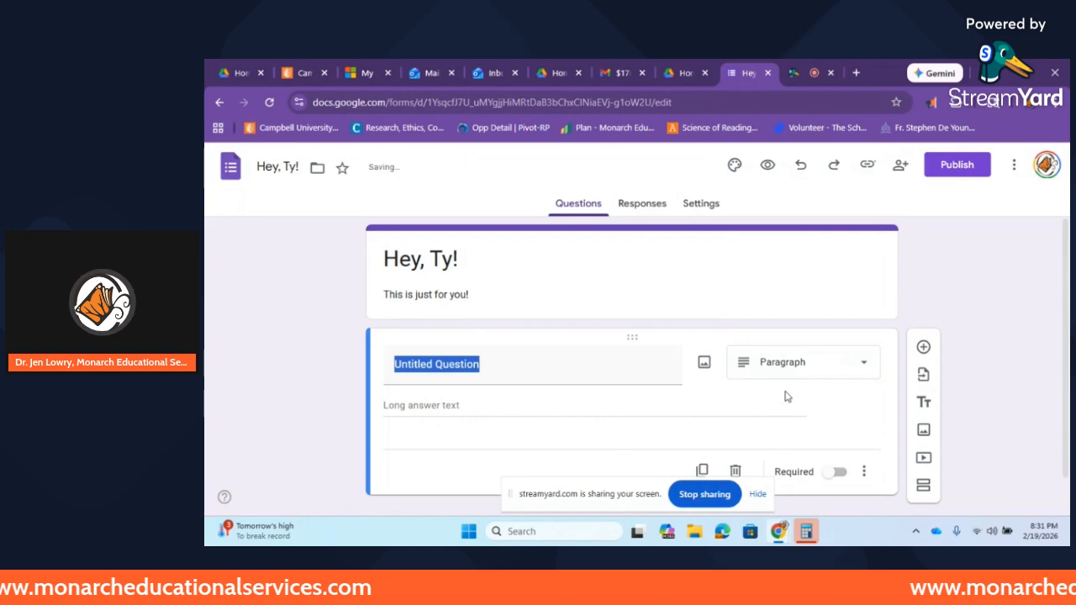
{"action": "left_click", "coordinate": [858, 370]}
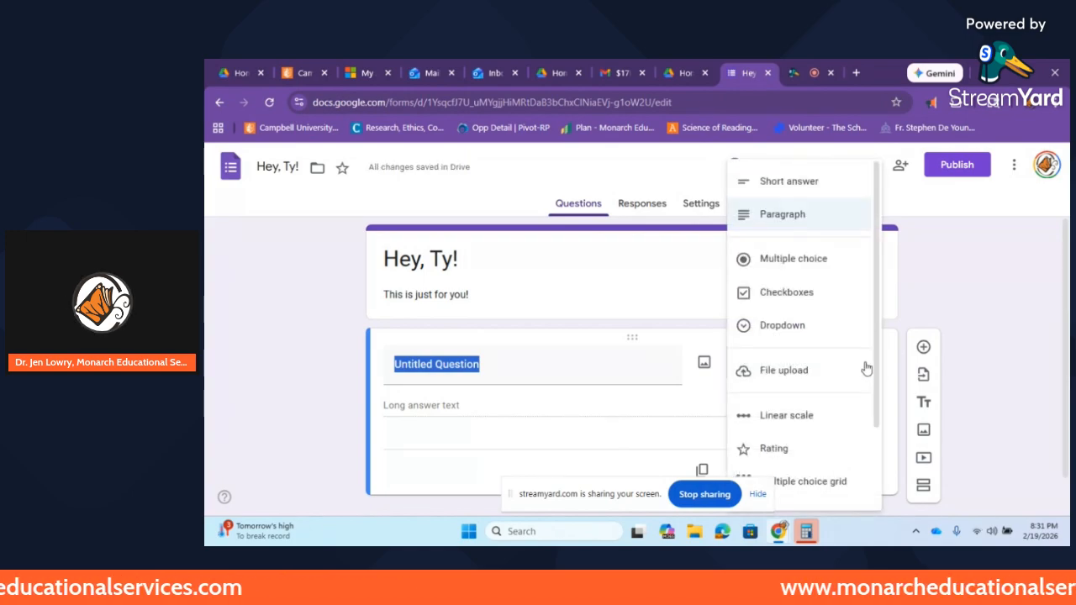
{"action": "left_click", "coordinate": [828, 271]}
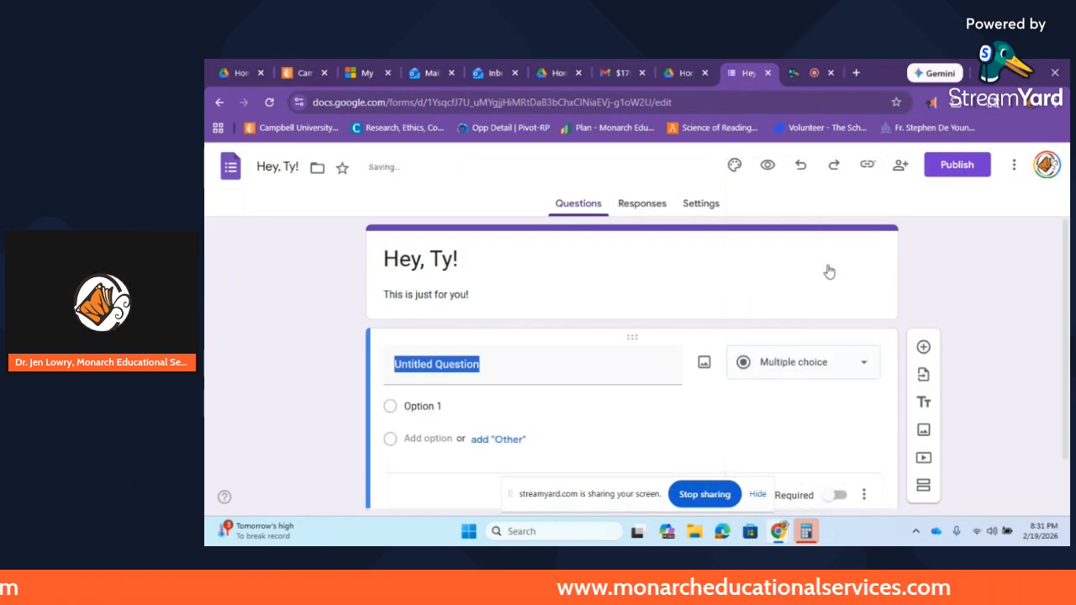
Enter the answer options "You are the best accountability partner!" and "Thanks for being awesome!" for the untitled question
{"action": "left_click", "coordinate": [442, 405]}
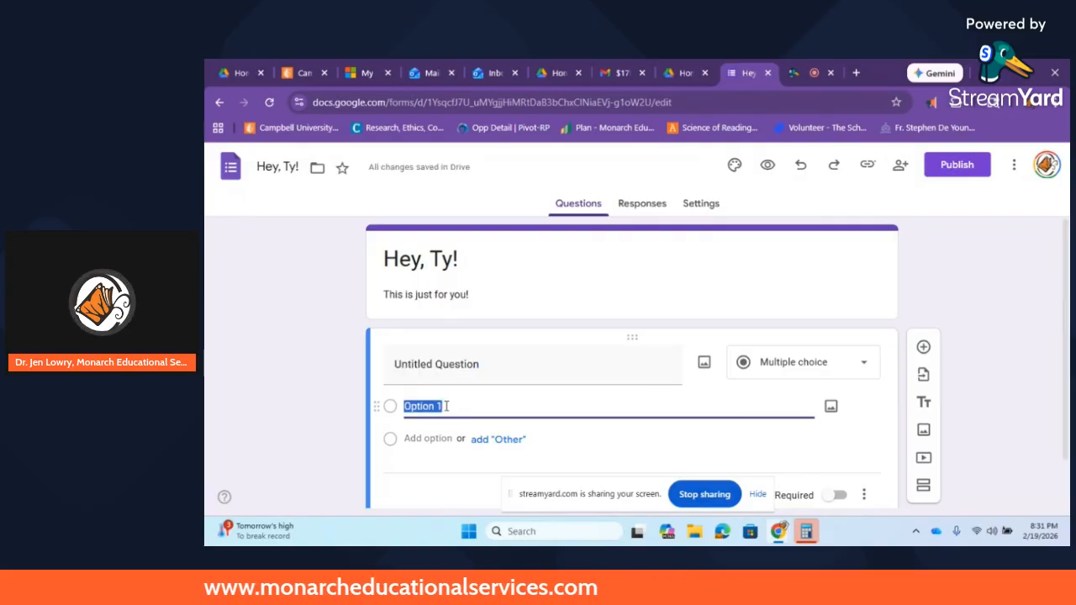
{"action": "type", "text": "You are the bes"}
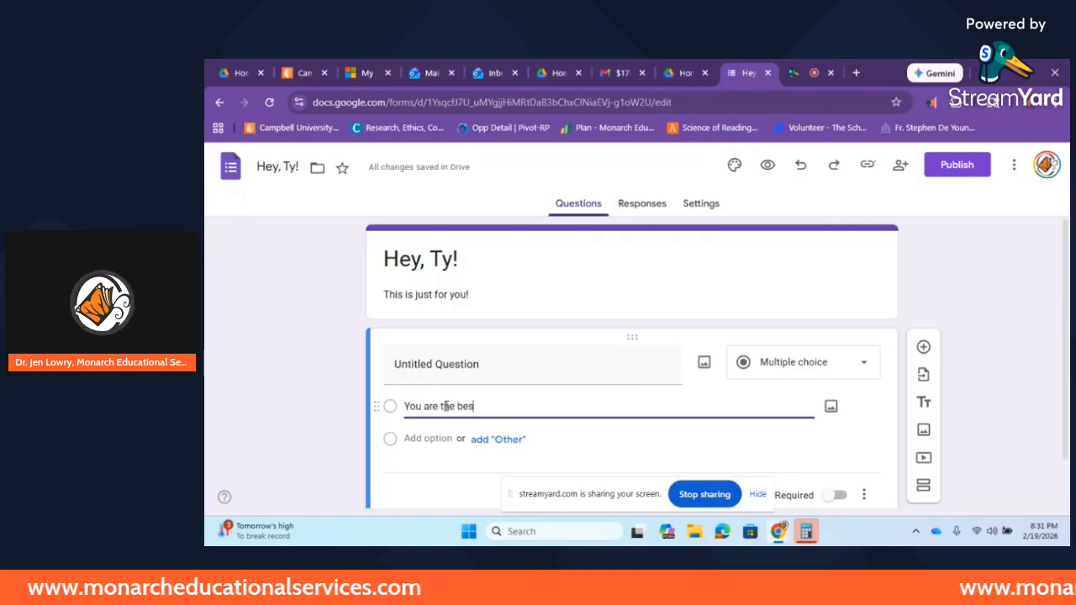
{"action": "type", "text": "t accountability partner!"}
{"action": "left_click", "coordinate": [429, 439]}
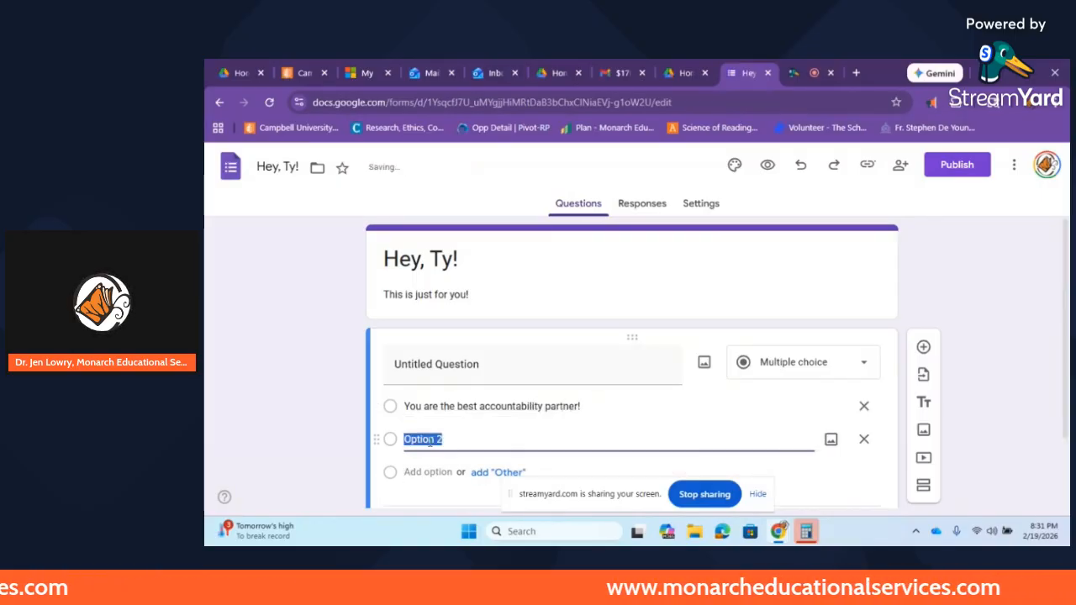
{"action": "type", "text": "Thanks for "}
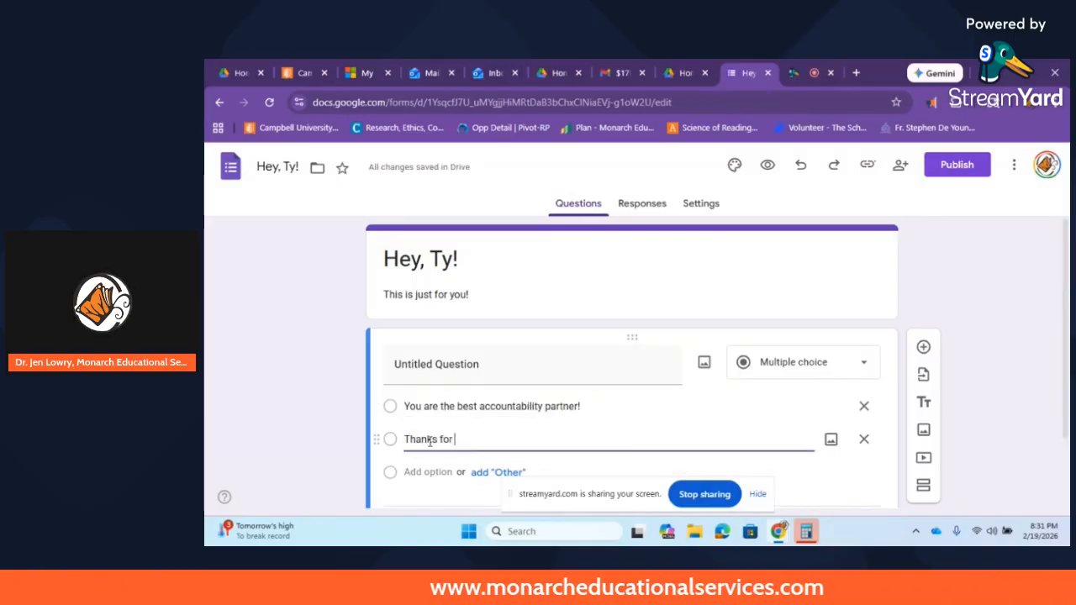
{"action": "type", "text": "being awesome!"}
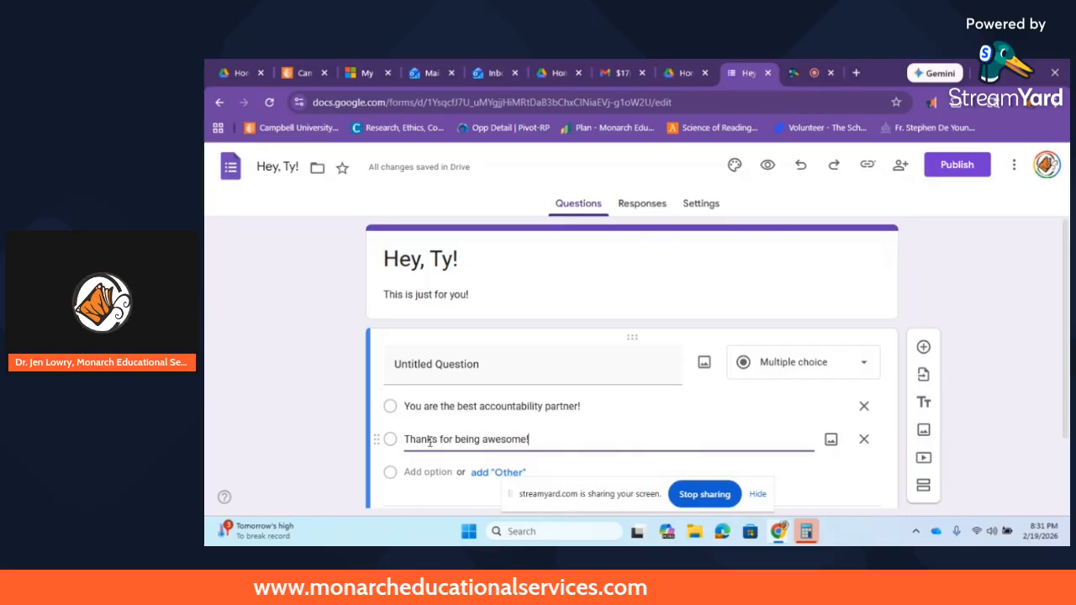
Add a third answer option with its default text, and add and remove an "Other" option
{"action": "left_click", "coordinate": [429, 472]}
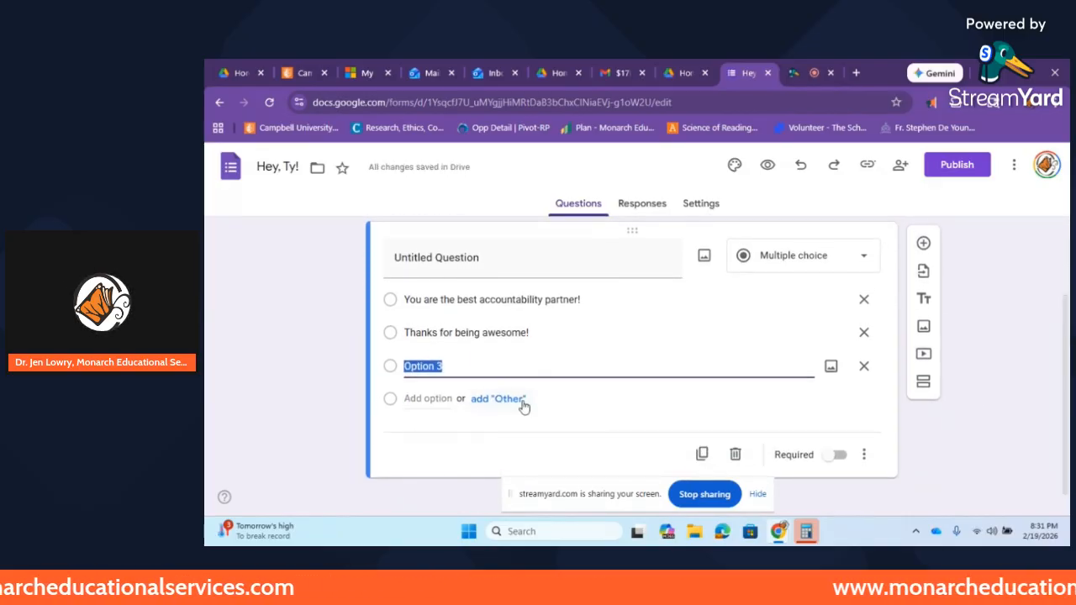
{"action": "left_click", "coordinate": [522, 400]}
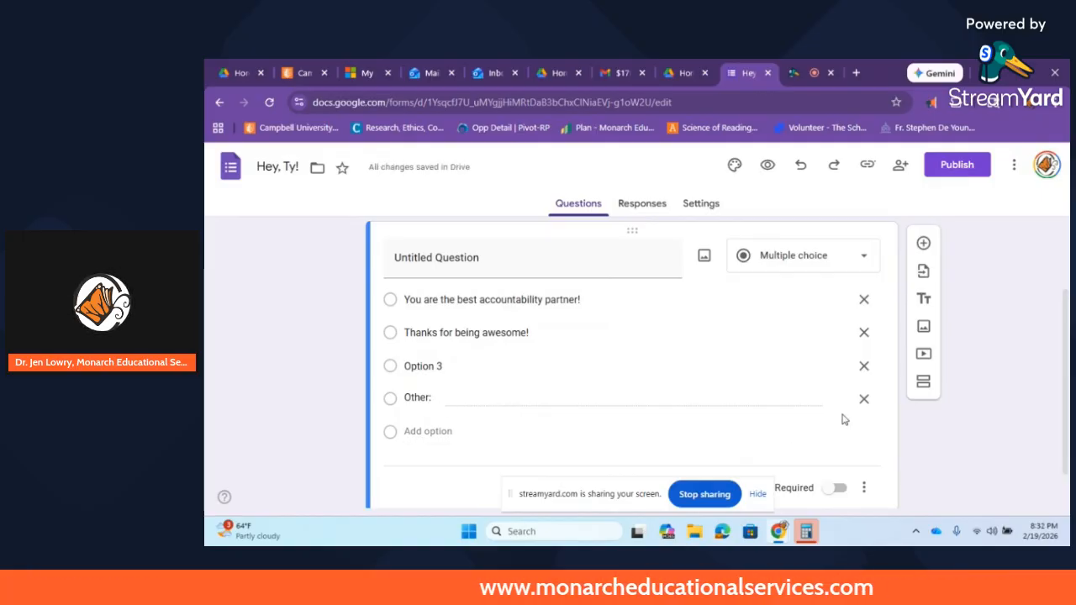
{"action": "left_click", "coordinate": [863, 399]}
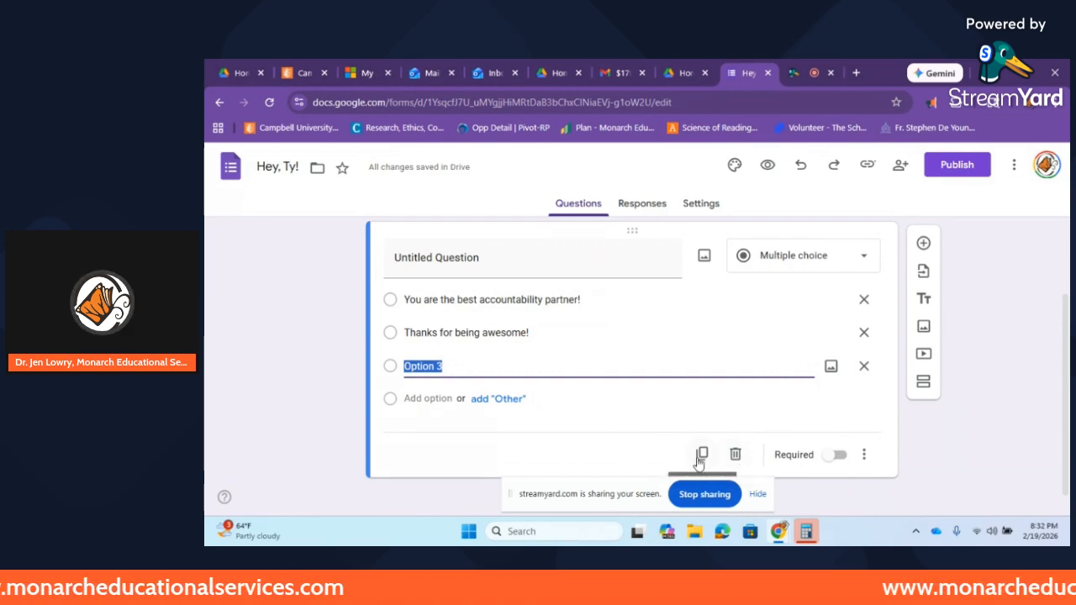
Make the question required, view its additional display settings, and turn the requirement off again
{"action": "left_click", "coordinate": [839, 455]}
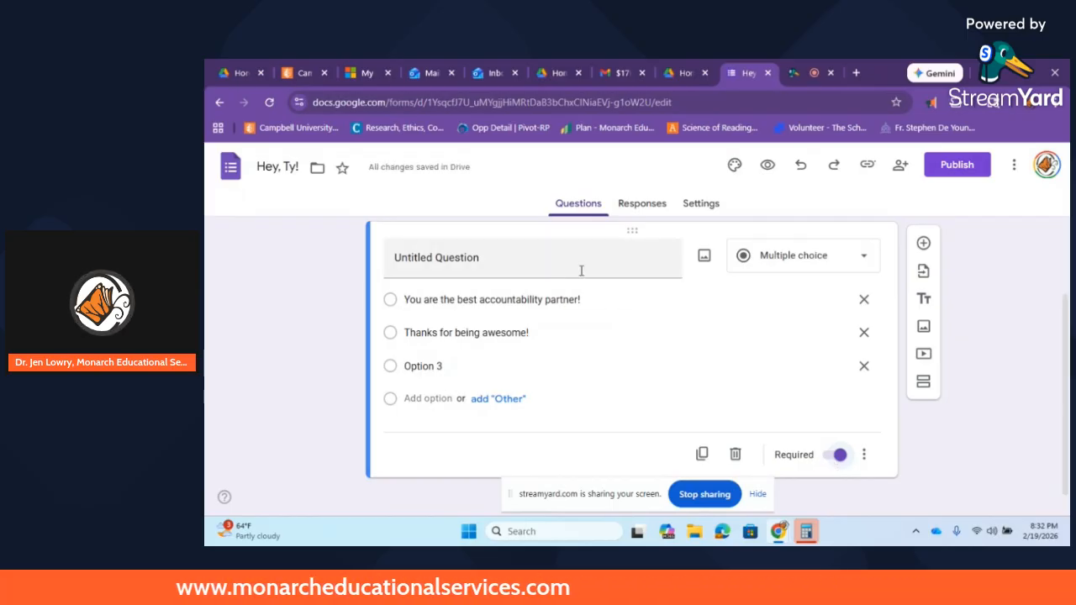
{"action": "left_click", "coordinate": [865, 456]}
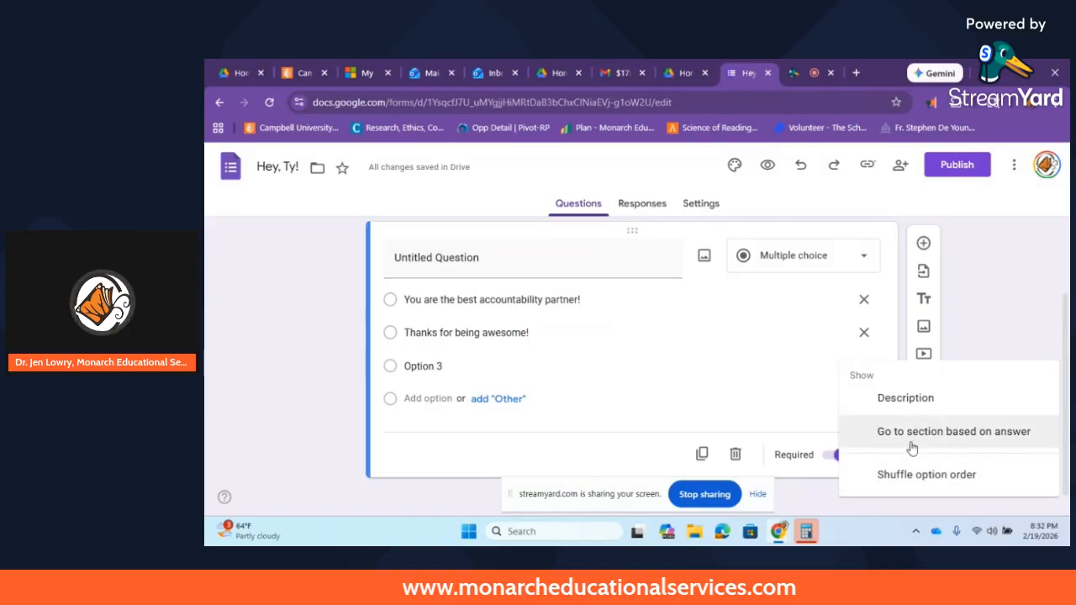
{"action": "left_click", "coordinate": [799, 391]}
{"action": "left_click", "coordinate": [838, 455]}
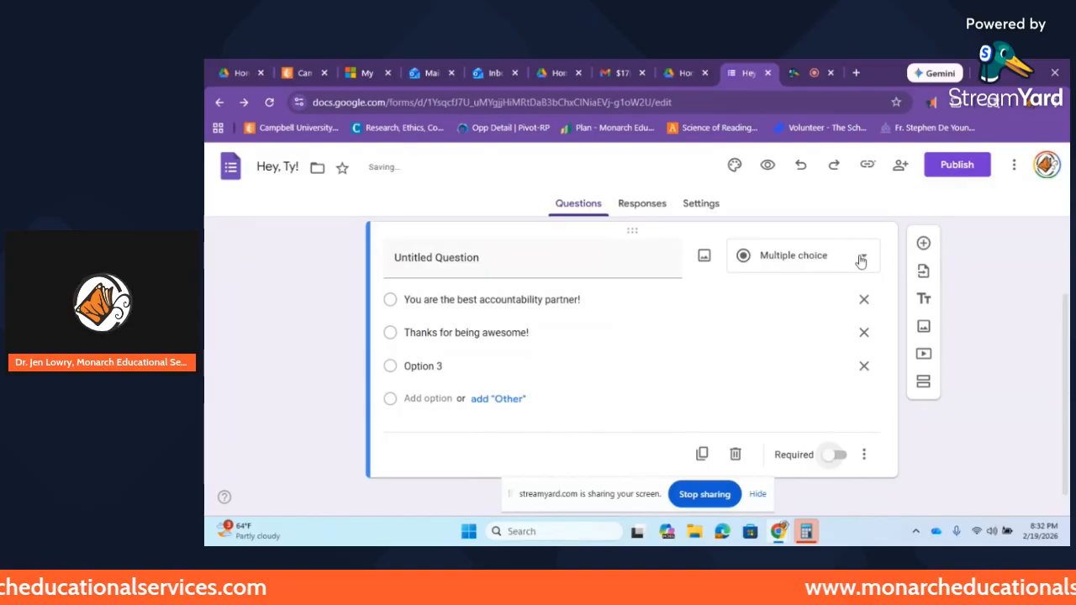
Delete the first two answer options and switch the untitled question's type to Checkboxes
{"action": "left_click", "coordinate": [864, 299]}
{"action": "left_click", "coordinate": [863, 319]}
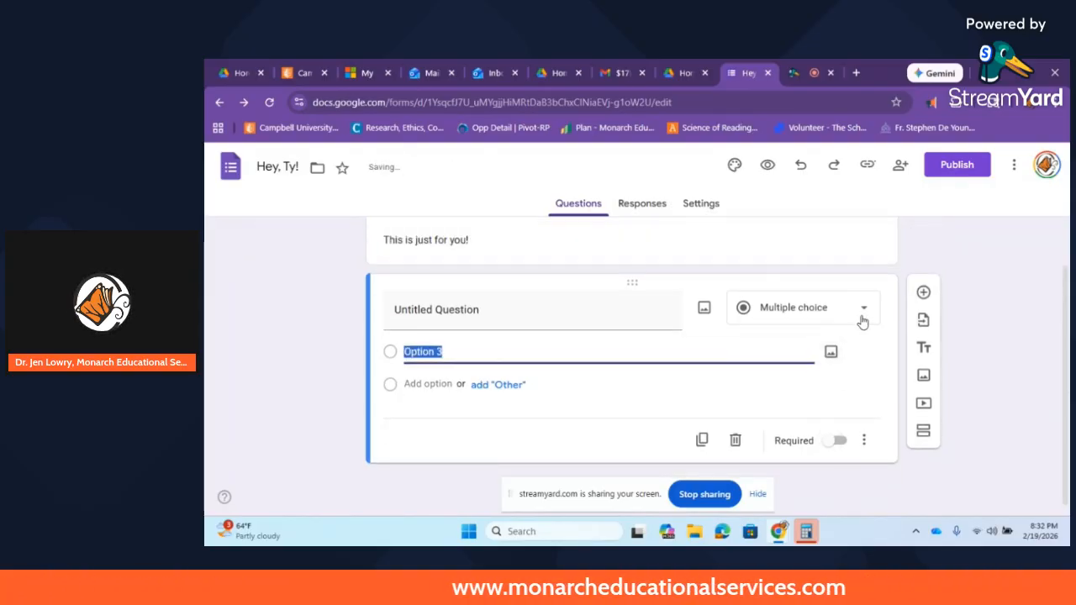
{"action": "left_click", "coordinate": [863, 321]}
{"action": "left_click", "coordinate": [829, 294]}
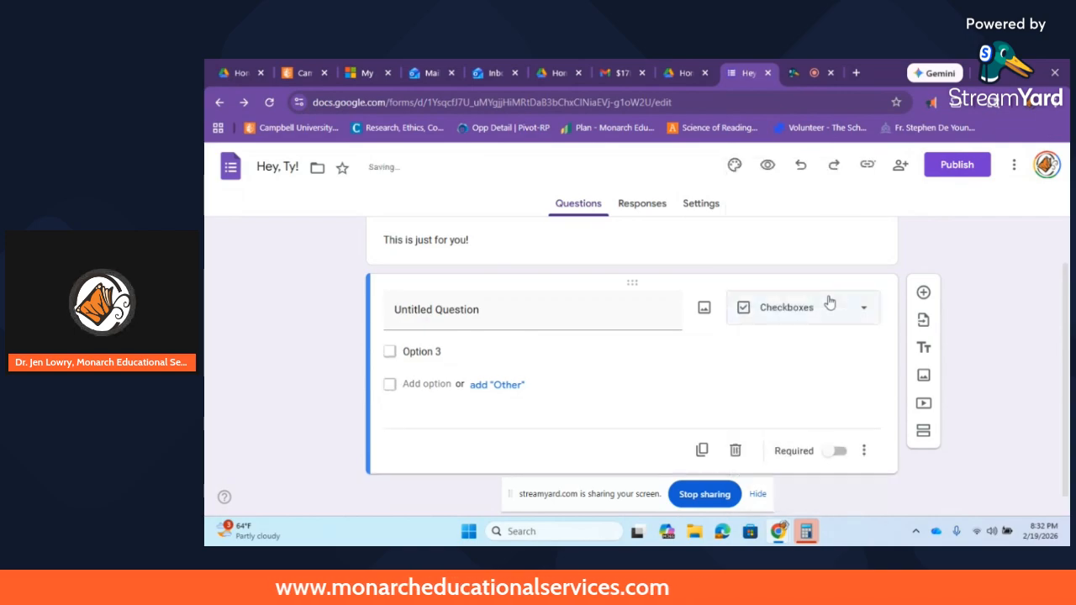
{"action": "left_click", "coordinate": [419, 354]}
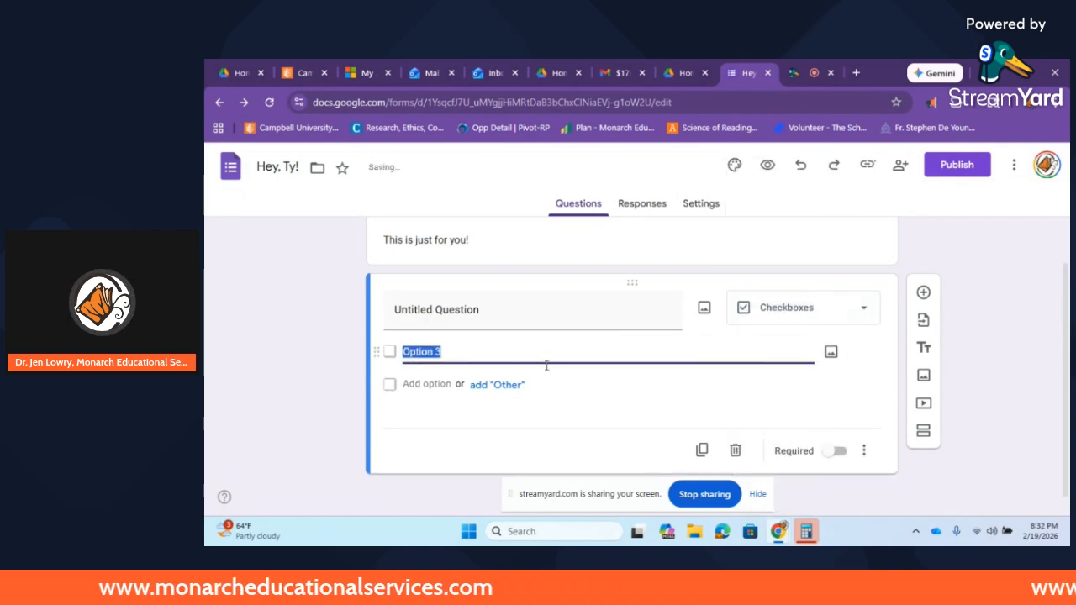
Switch the untitled question's type to Dropdown and select the text of its only answer option
{"action": "left_click", "coordinate": [876, 308]}
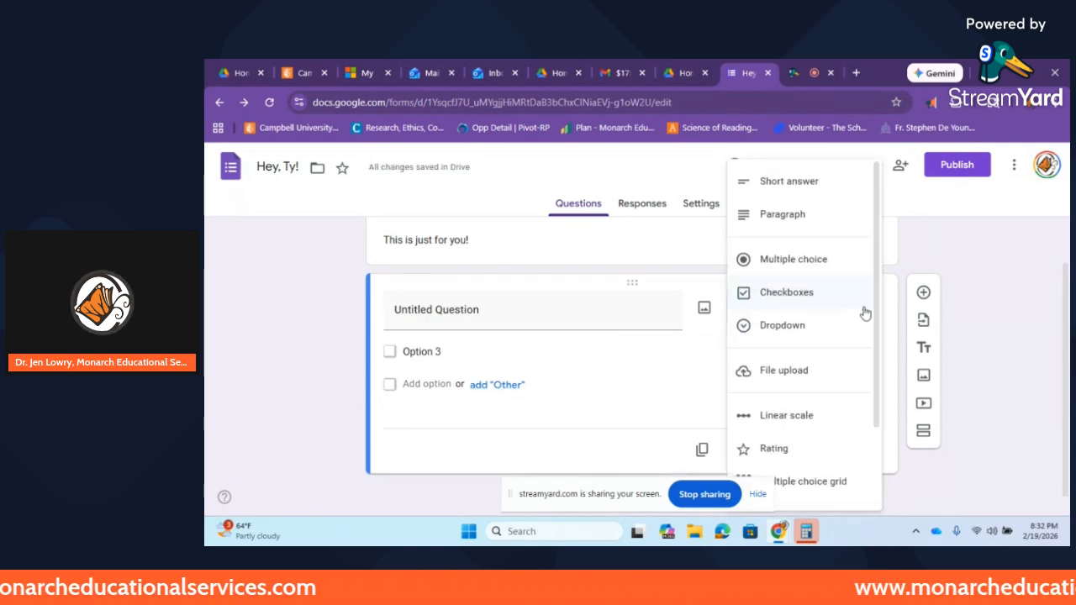
{"action": "left_click", "coordinate": [822, 326]}
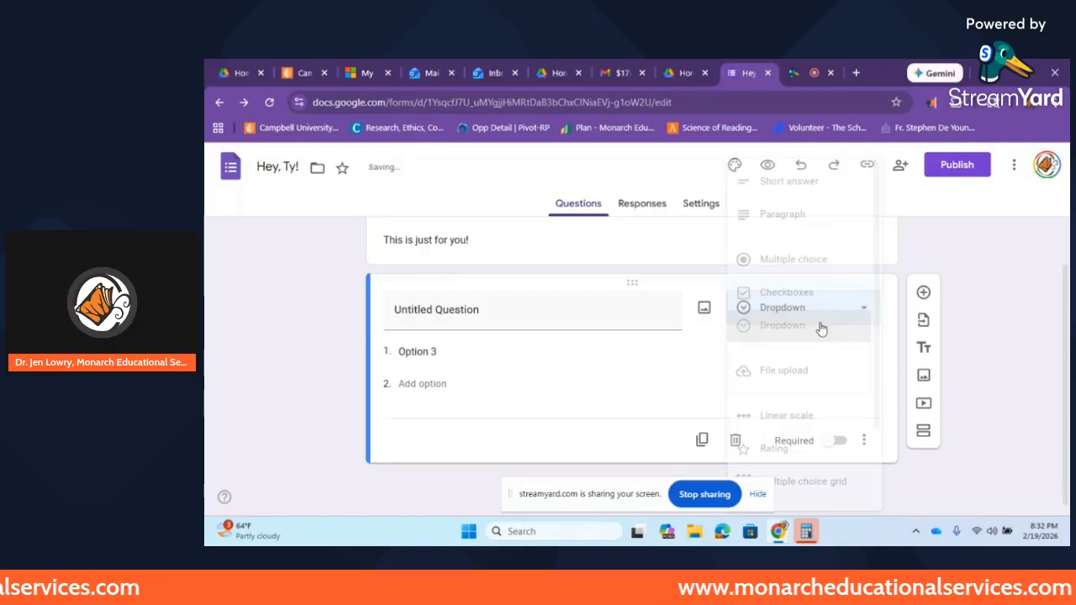
{"action": "left_click", "coordinate": [444, 350]}
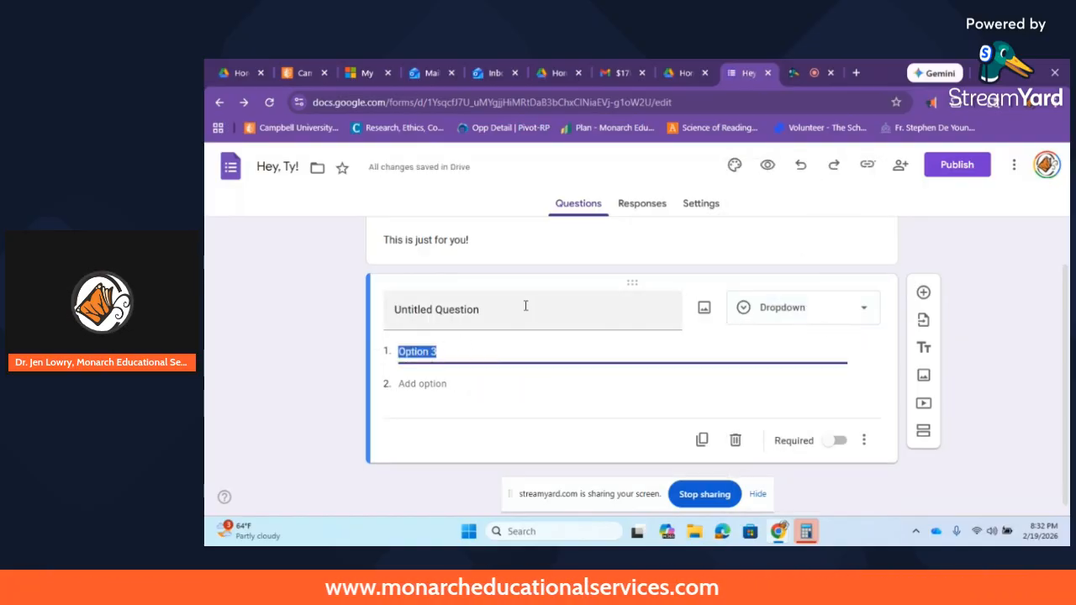
Change the untitled question's type to File upload and agree to let respondents upload files to Drive
{"action": "left_click", "coordinate": [864, 308]}
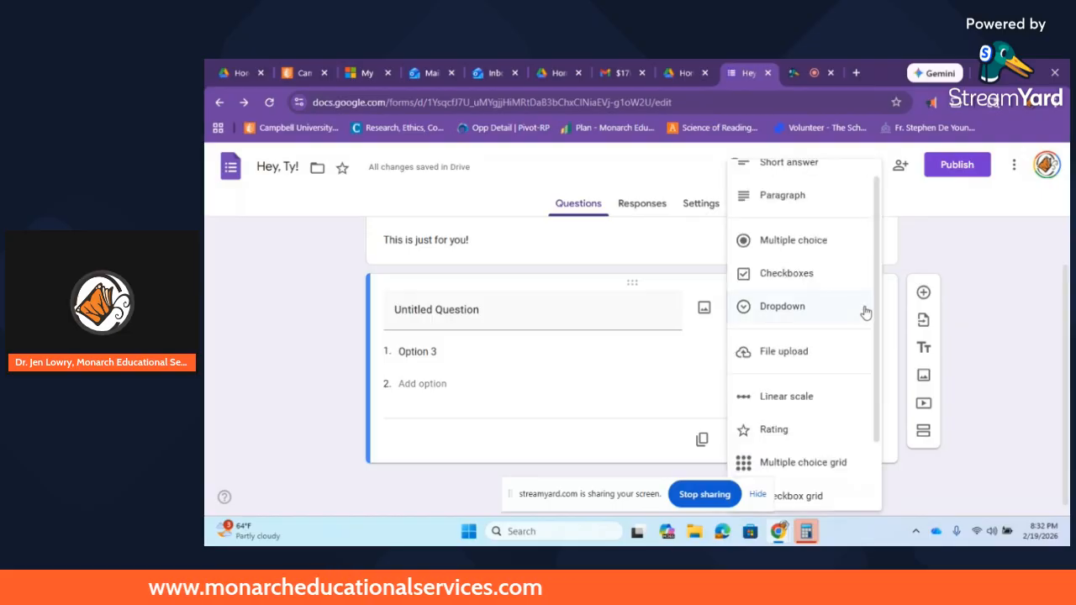
{"action": "left_click", "coordinate": [784, 352]}
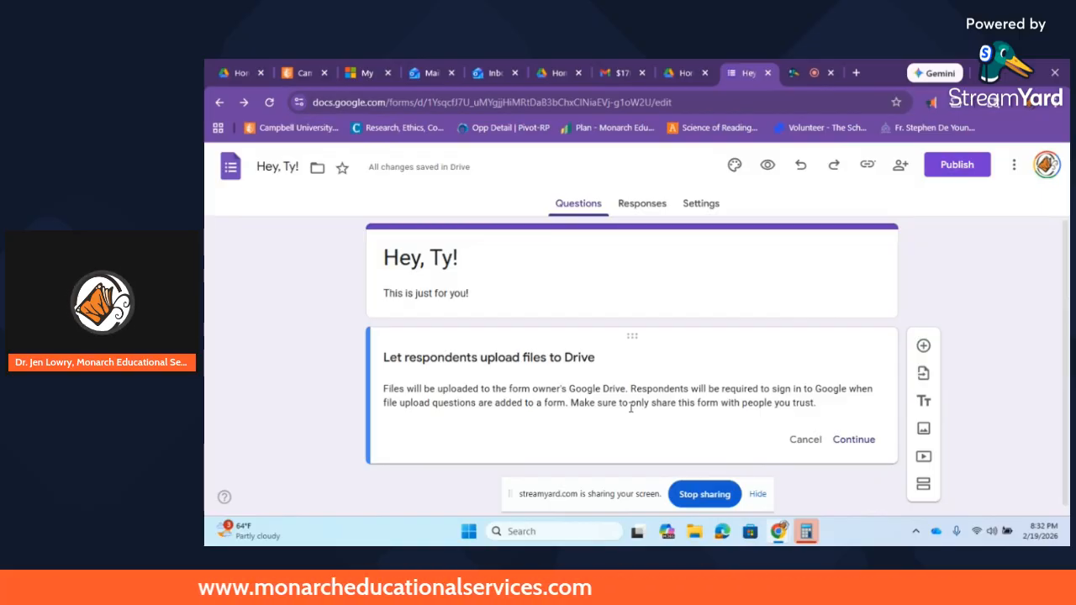
{"action": "left_click", "coordinate": [865, 442]}
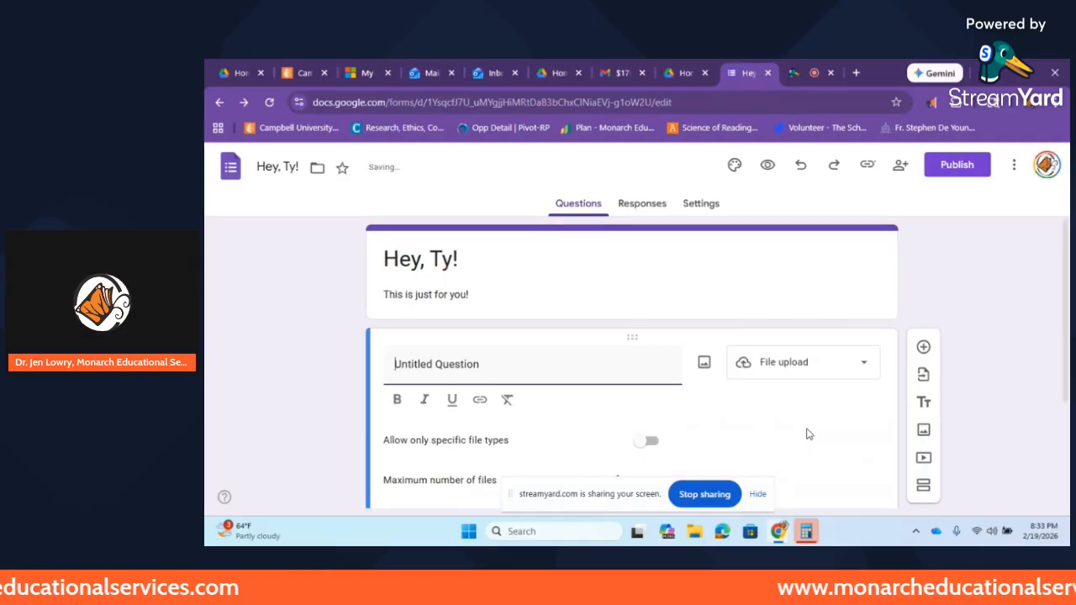
{"action": "left_click", "coordinate": [826, 360]}
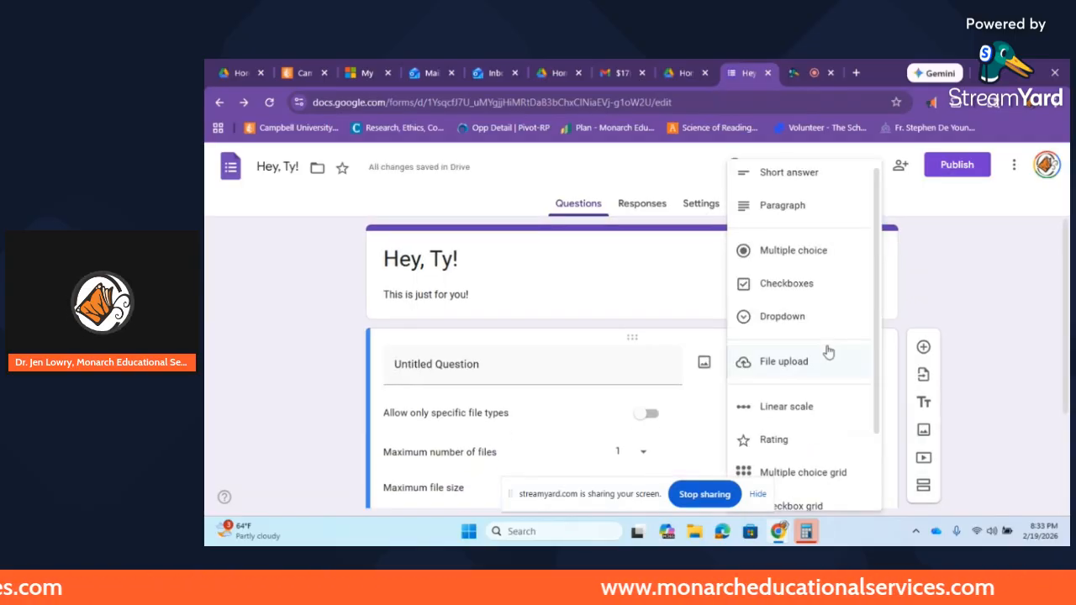
{"action": "left_click", "coordinate": [824, 359]}
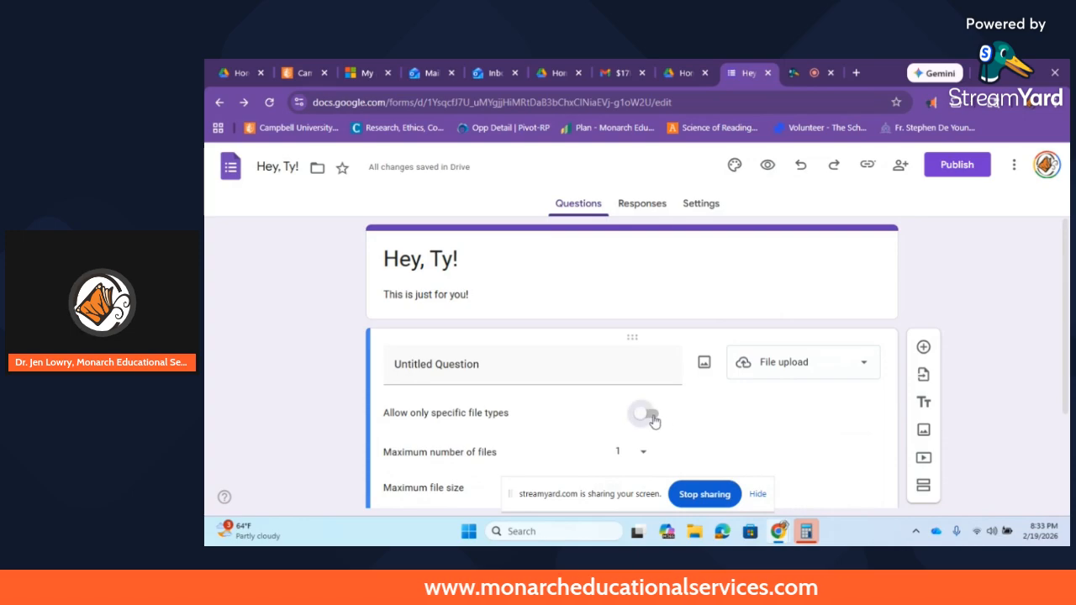
Turn on allowing only specific file types for the upload question and look through its file size and other upload settings
{"action": "left_click", "coordinate": [646, 412]}
{"action": "scroll", "coordinate": [574, 292], "scroll_direction": "down", "scroll_amount": 2}
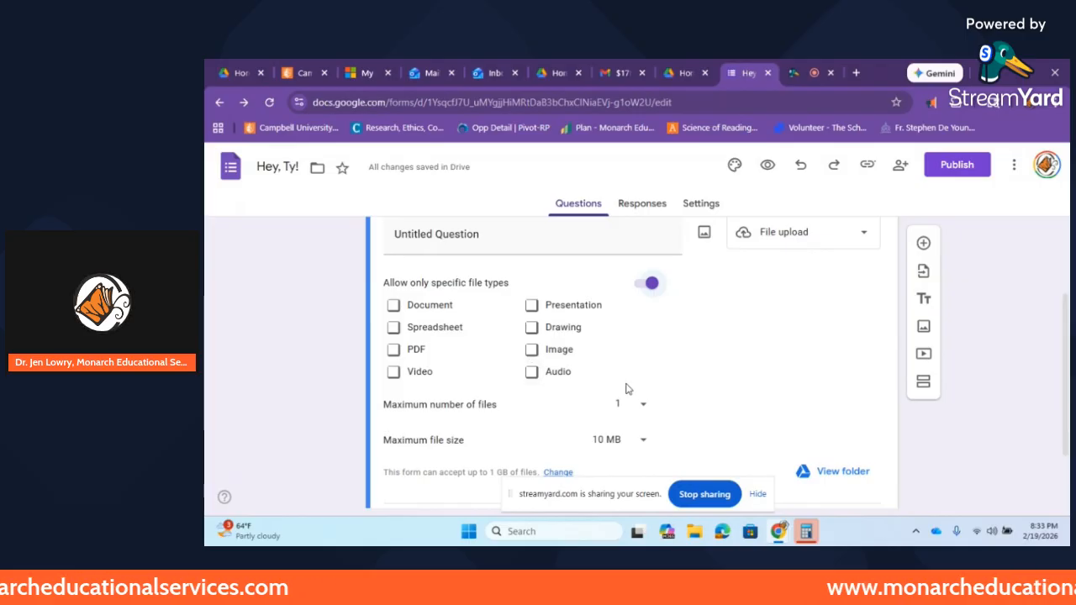
{"action": "left_click", "coordinate": [645, 438]}
{"action": "left_click", "coordinate": [729, 394]}
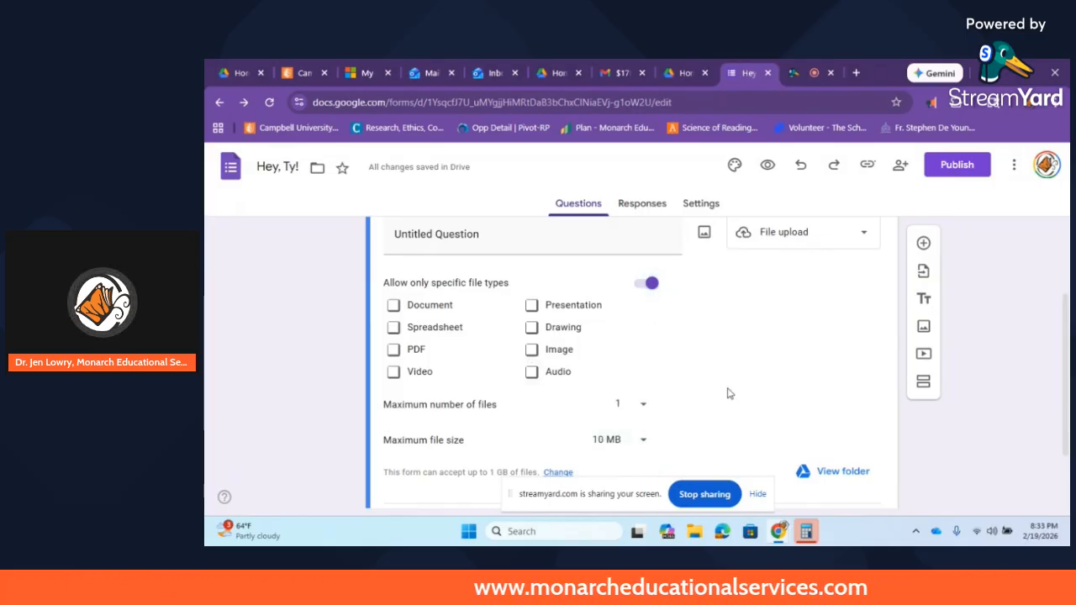
{"action": "left_click_drag", "start_coordinate": [1068, 372], "coordinate": [1069, 420]}
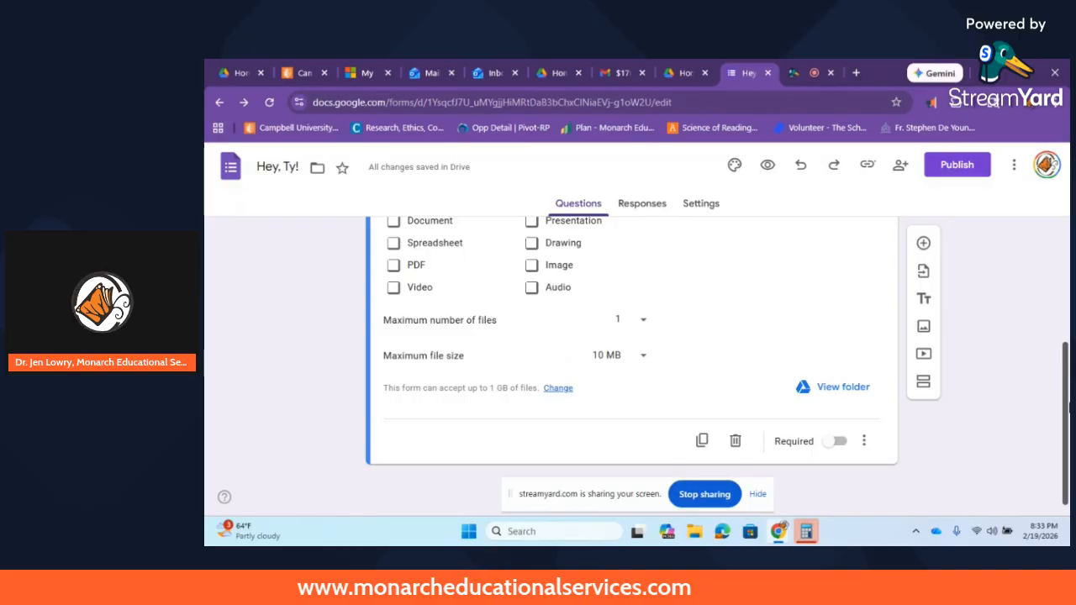
Change the question to a Linear scale and label 1 "not so great" and 5 "okay..."
{"action": "scroll", "coordinate": [1068, 413], "scroll_direction": "up", "scroll_amount": 2}
{"action": "left_click", "coordinate": [866, 291]}
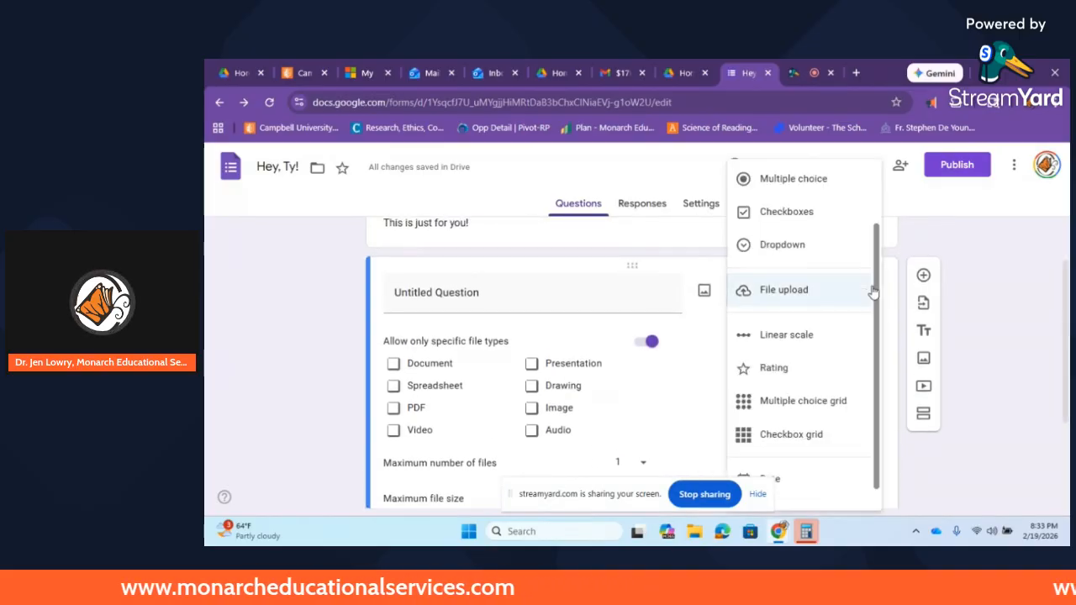
{"action": "left_click", "coordinate": [824, 336]}
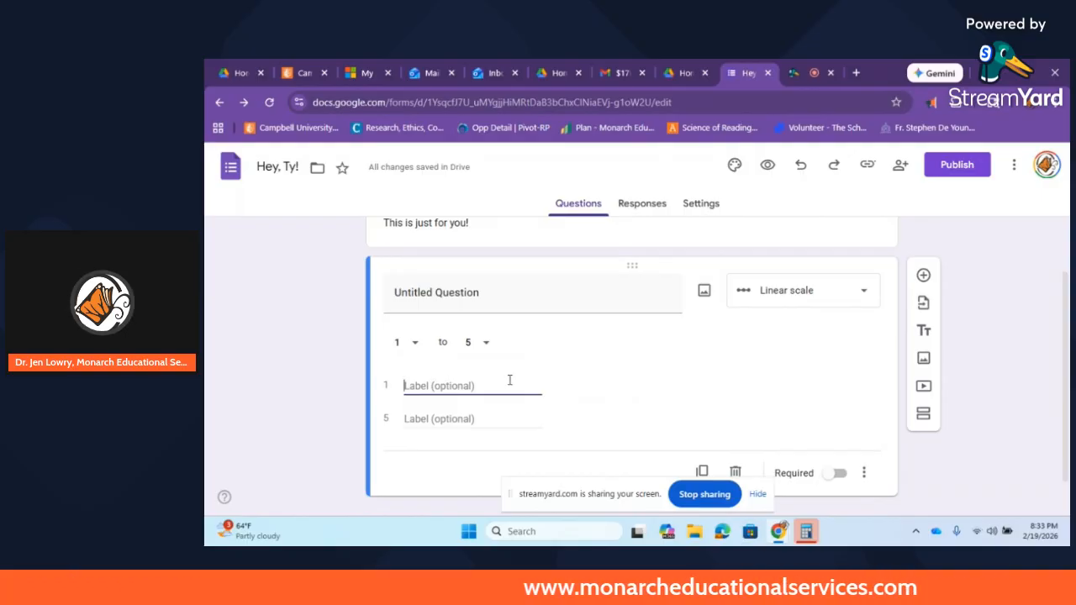
{"action": "type", "text": "not so great"}
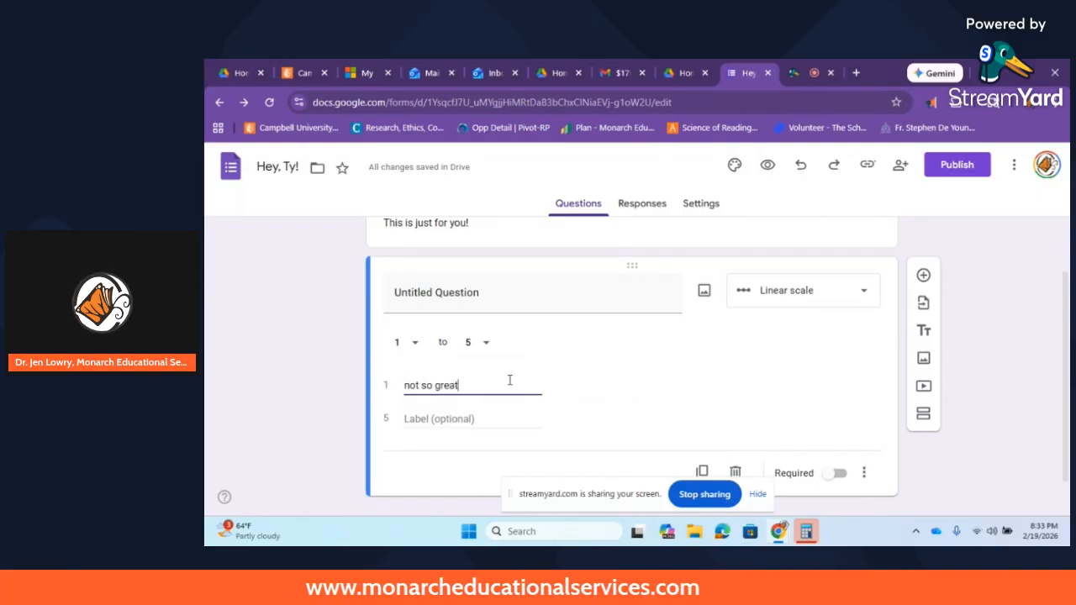
{"action": "left_click", "coordinate": [474, 420]}
{"action": "type", "text": "okay"}
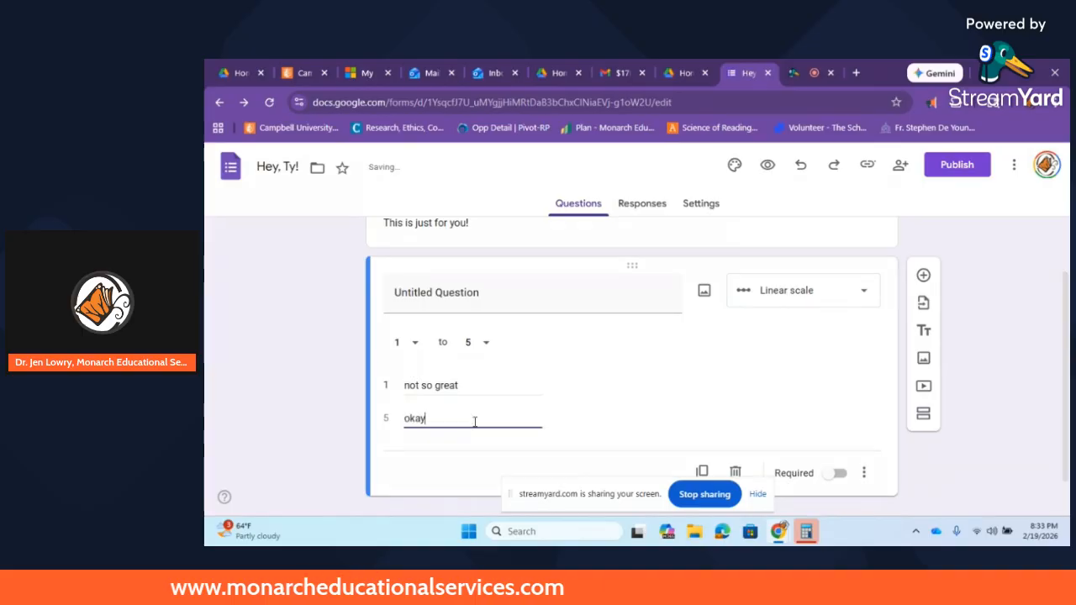
{"action": "type", "text": "..."}
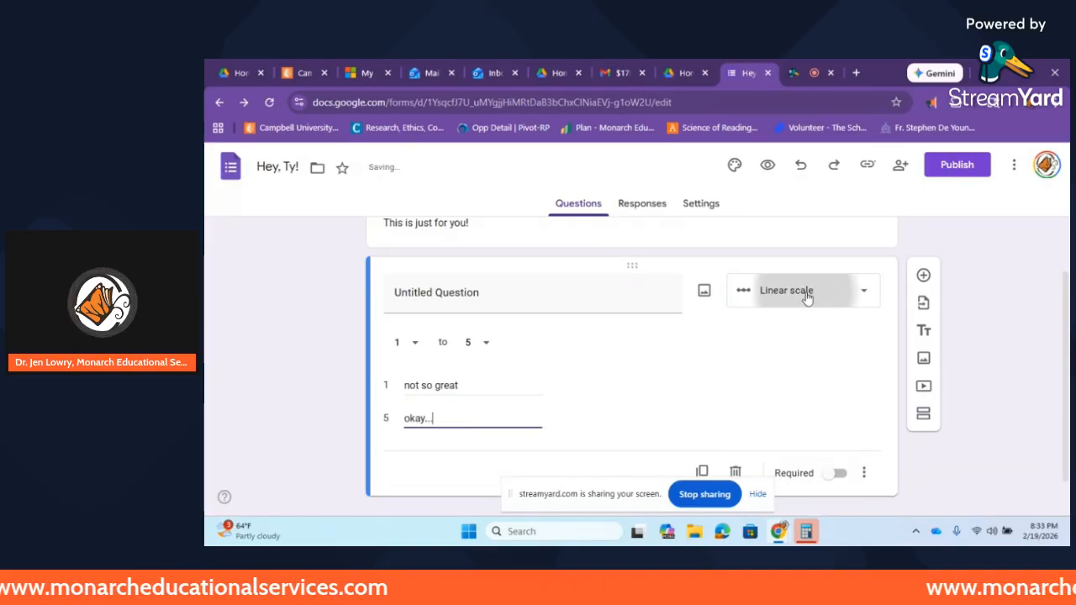
Show the Rating question type and switch the untitled question to Multiple choice grid
{"action": "left_click", "coordinate": [806, 296]}
{"action": "left_click", "coordinate": [804, 353]}
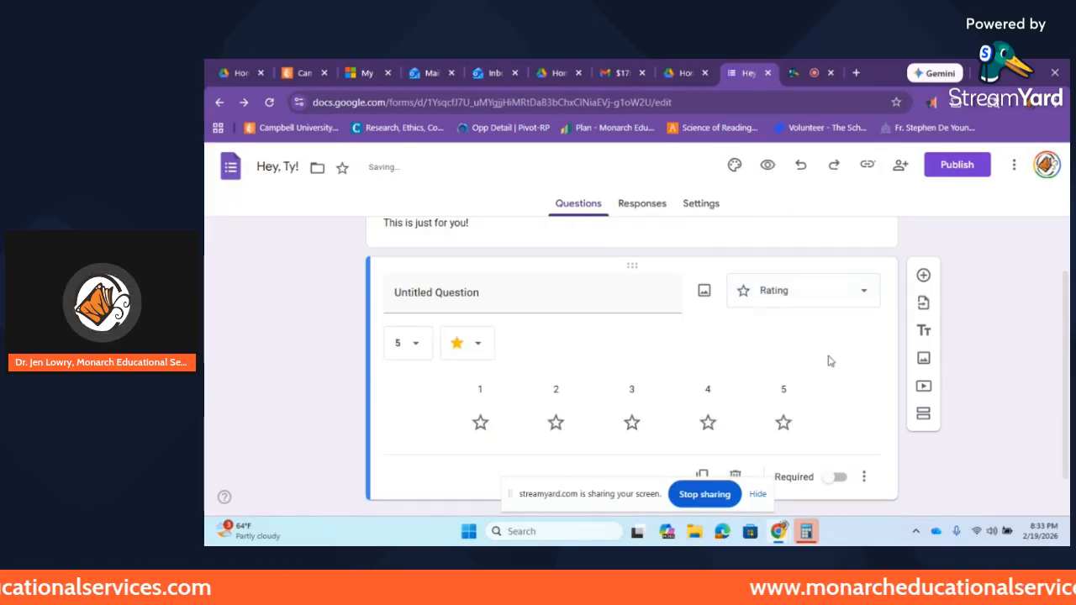
{"action": "left_click", "coordinate": [864, 292]}
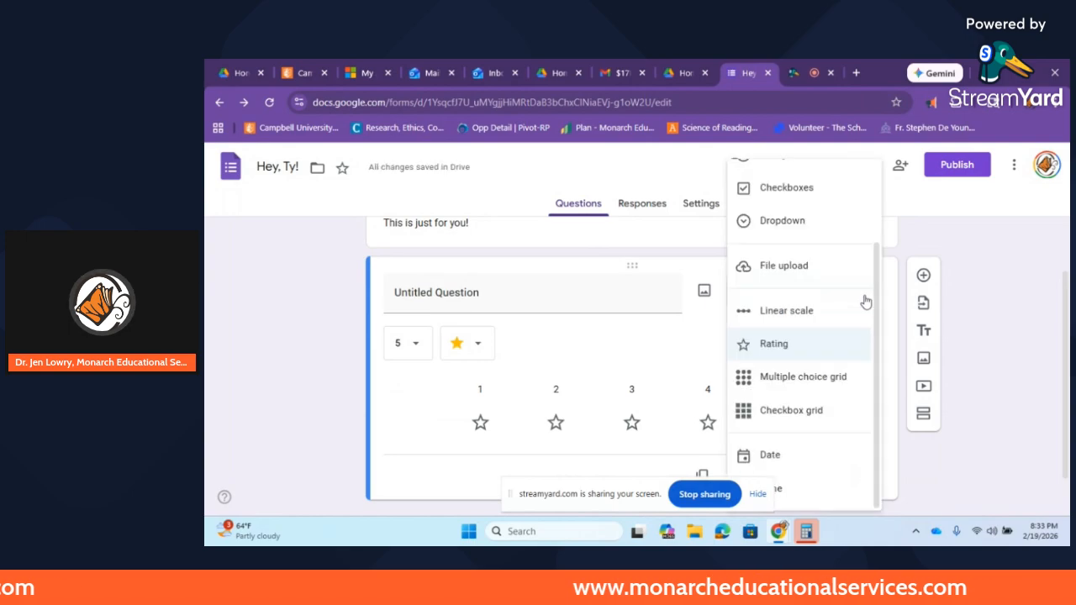
{"action": "left_click", "coordinate": [865, 378]}
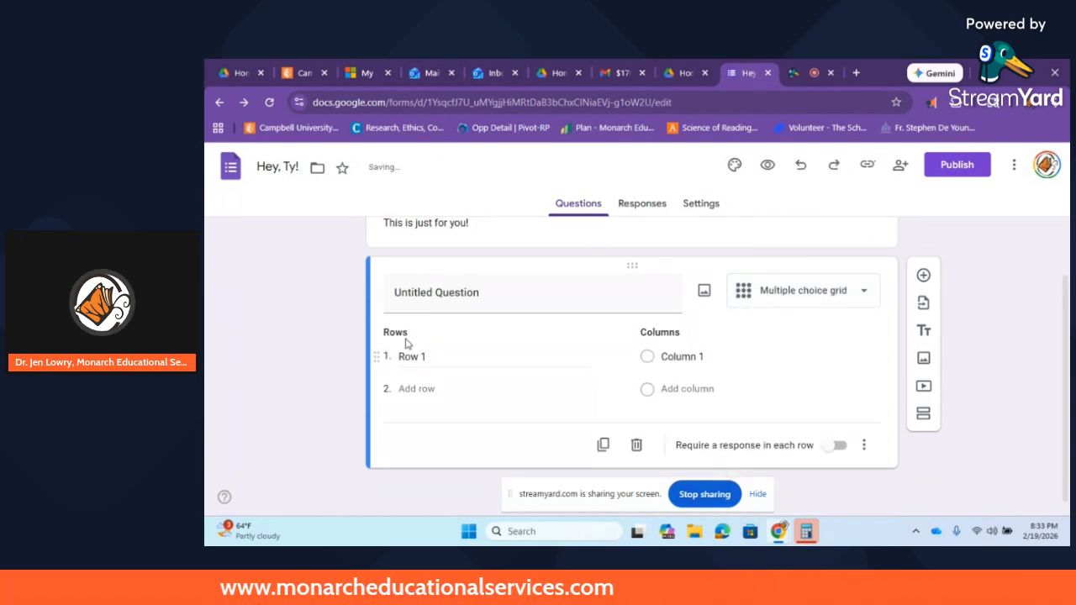
Show the Checkbox grid question type and switch the untitled question to Date
{"action": "left_click", "coordinate": [865, 292]}
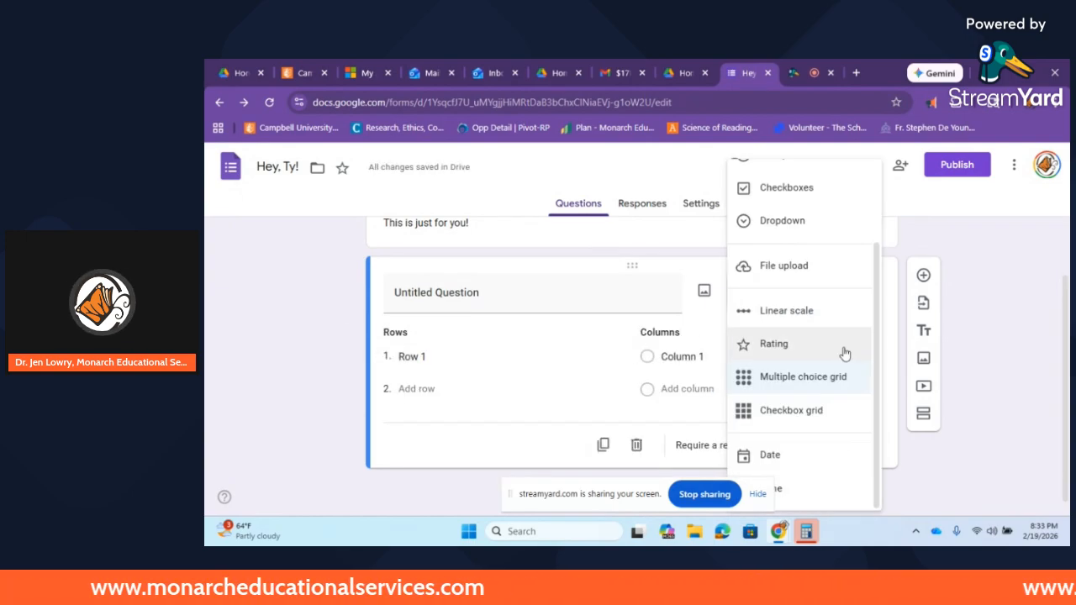
{"action": "left_click", "coordinate": [819, 419]}
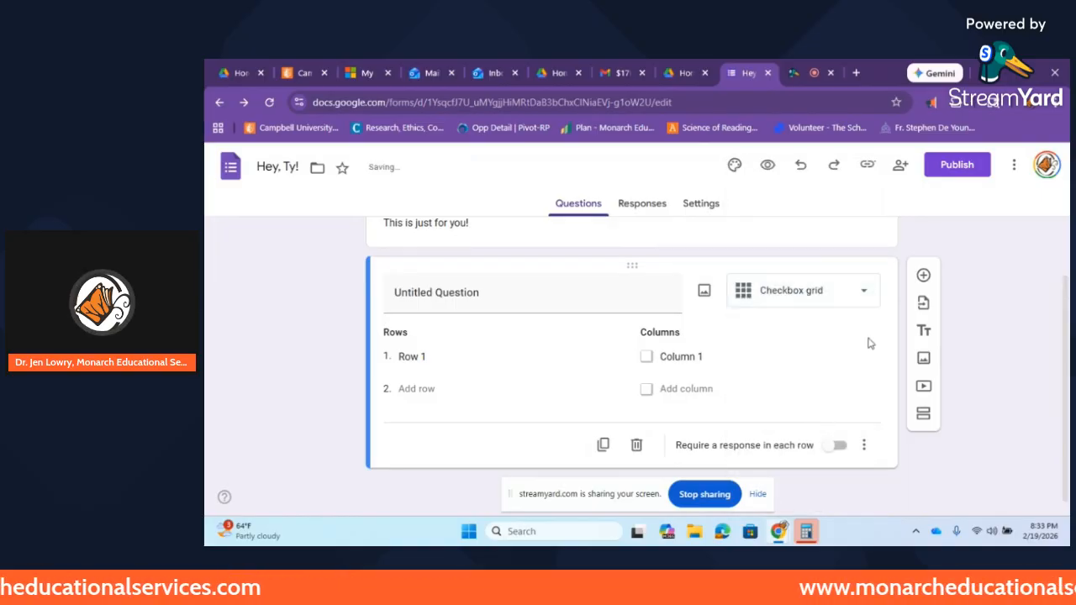
{"action": "left_click", "coordinate": [862, 294]}
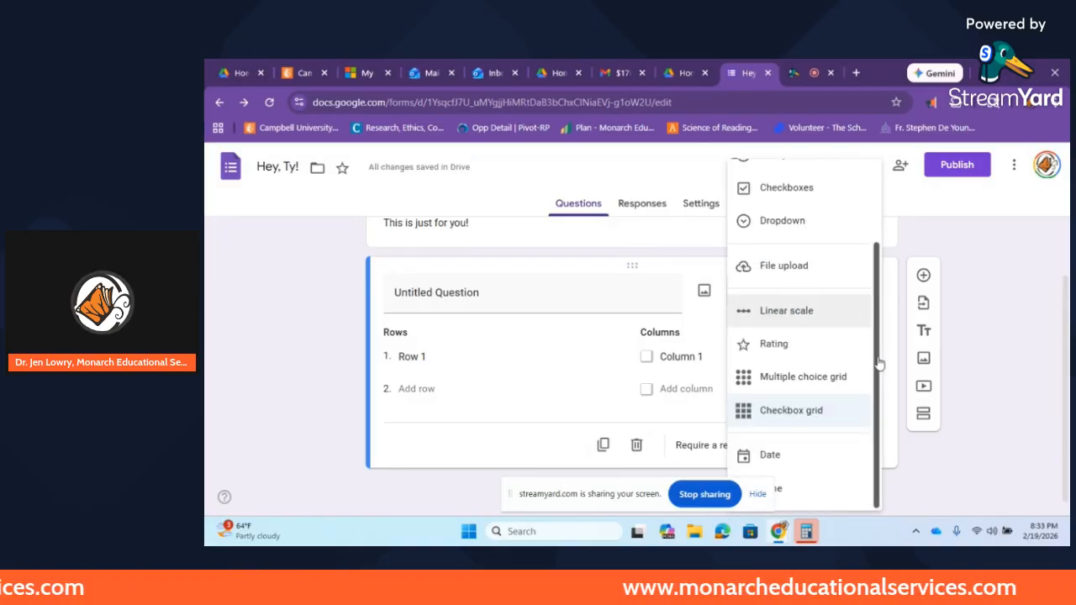
{"action": "left_click", "coordinate": [816, 452]}
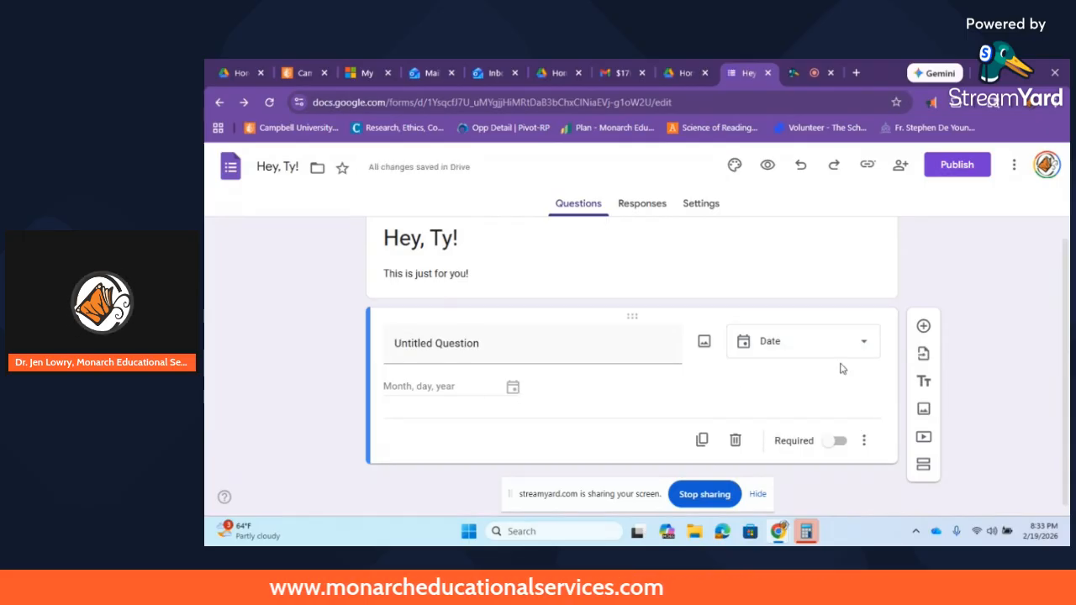
Show the Short answer question type and switch the untitled question to Paragraph
{"action": "left_click", "coordinate": [862, 352]}
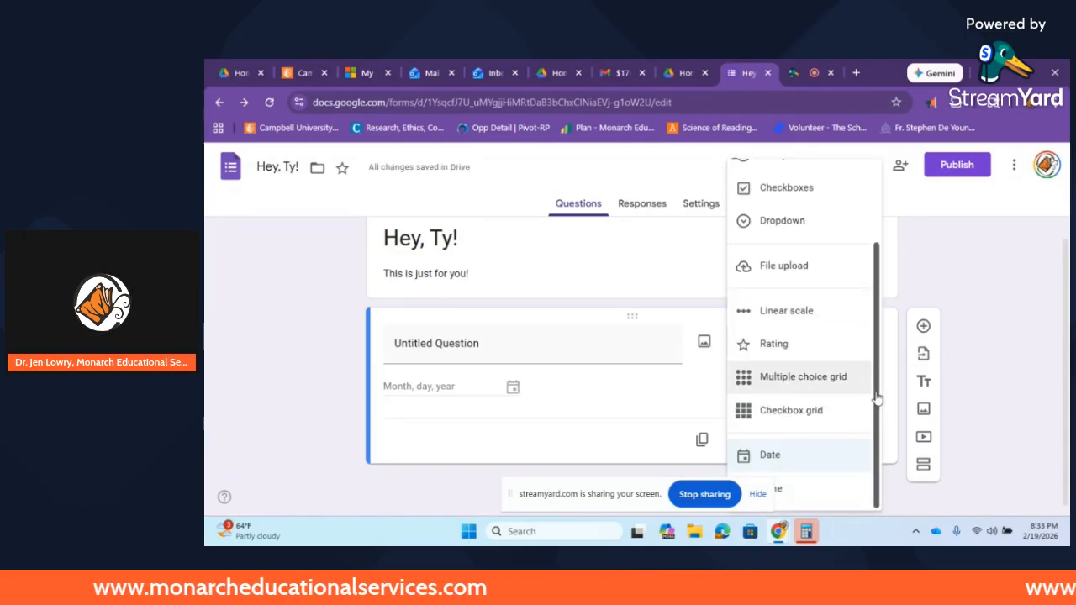
{"action": "scroll", "coordinate": [882, 381], "scroll_direction": "up", "scroll_amount": 1}
{"action": "scroll", "coordinate": [883, 420], "scroll_direction": "down", "scroll_amount": 1}
{"action": "scroll", "coordinate": [874, 337], "scroll_direction": "up", "scroll_amount": 3}
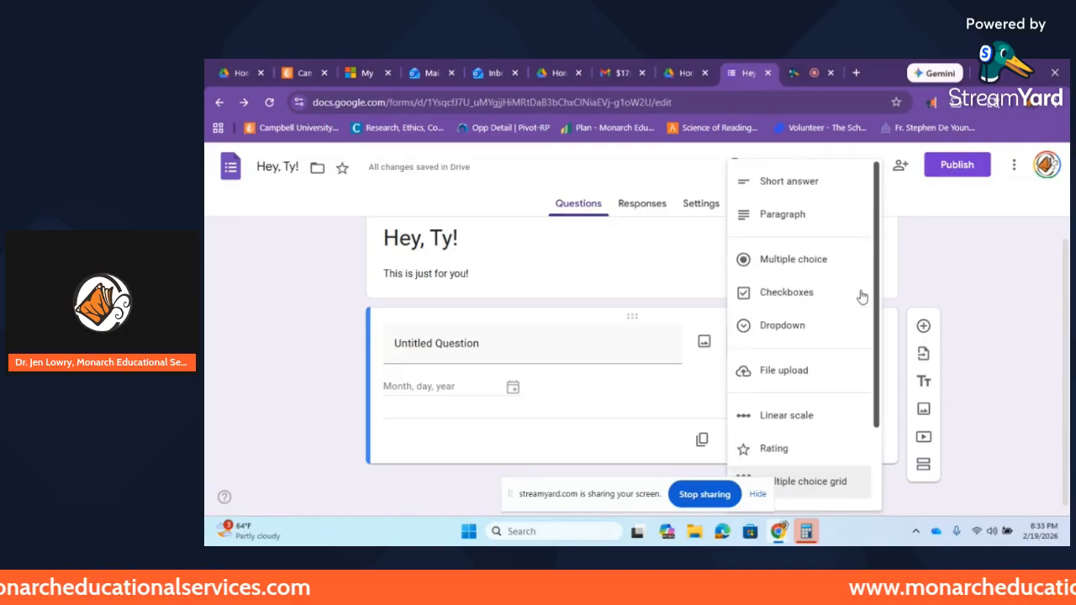
{"action": "left_click", "coordinate": [788, 181]}
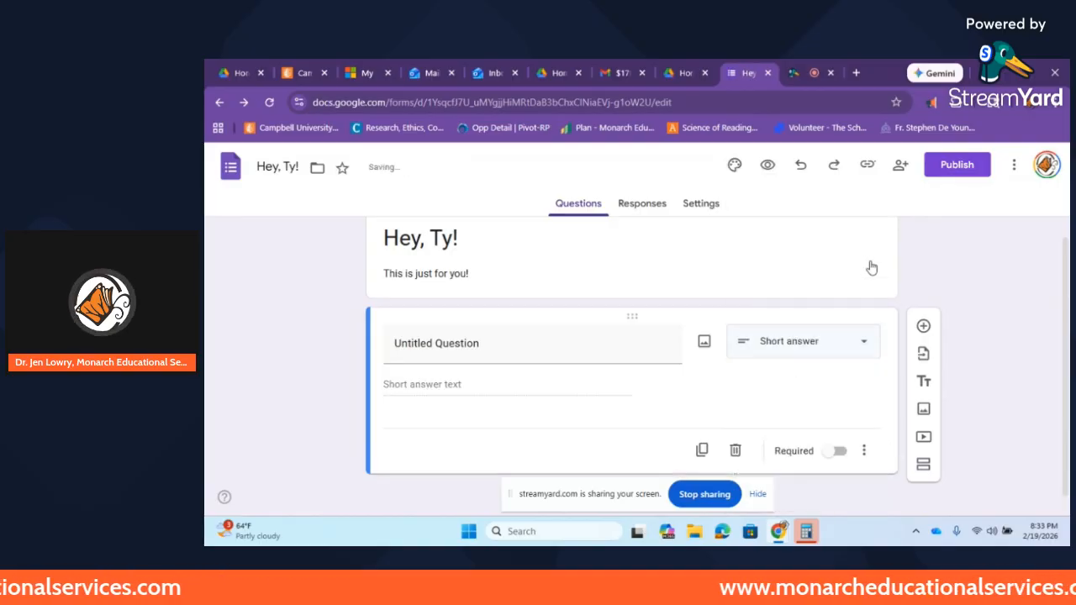
{"action": "left_click", "coordinate": [868, 346]}
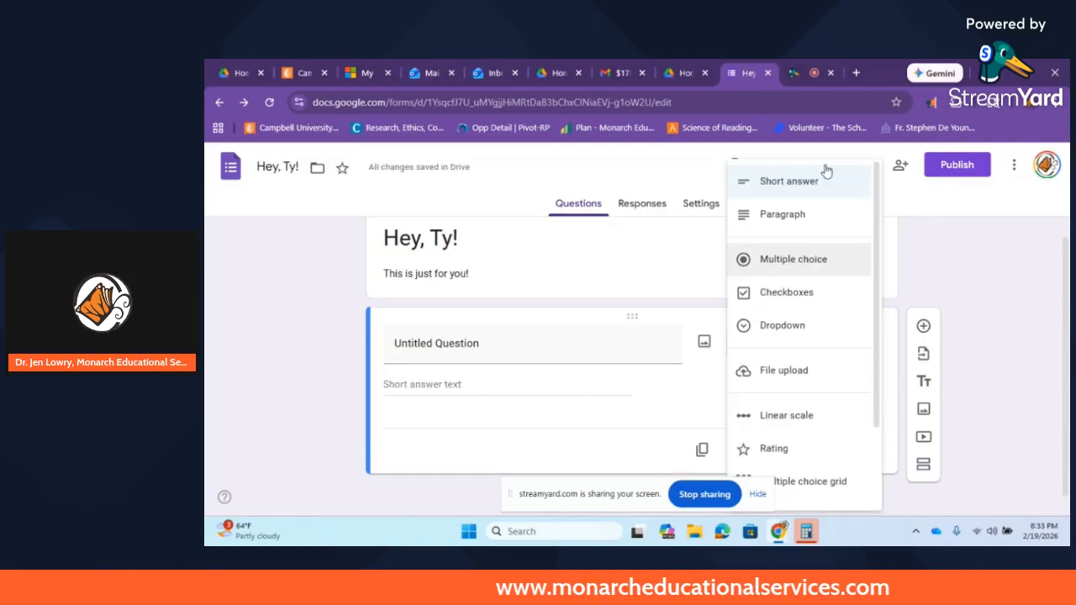
{"action": "left_click", "coordinate": [791, 215]}
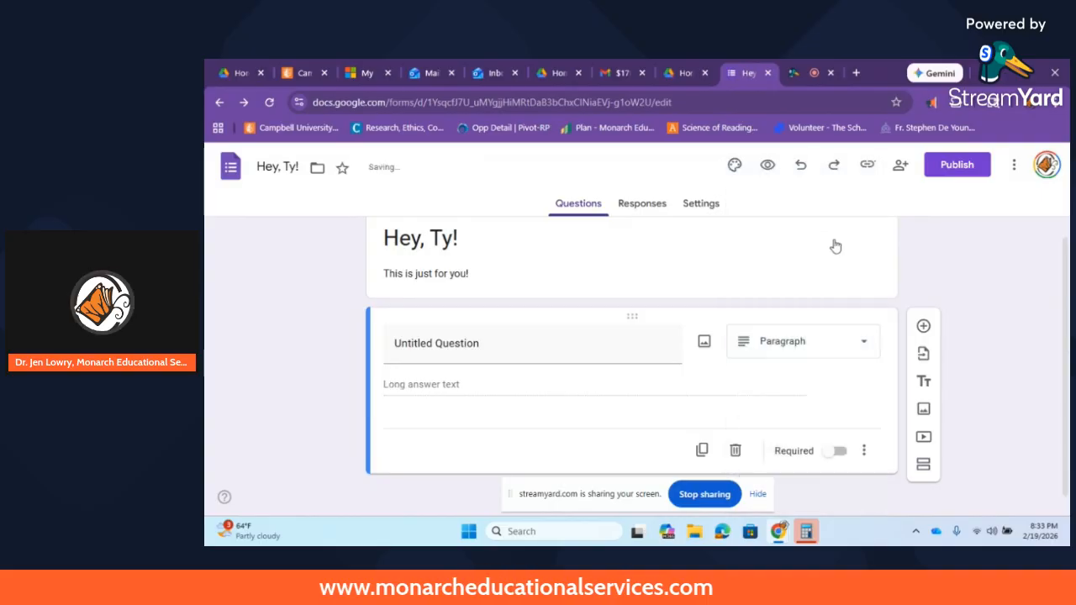
Switch the untitled question through Multiple choice and set its type to Checkboxes
{"action": "left_click", "coordinate": [867, 346]}
{"action": "left_click", "coordinate": [829, 257]}
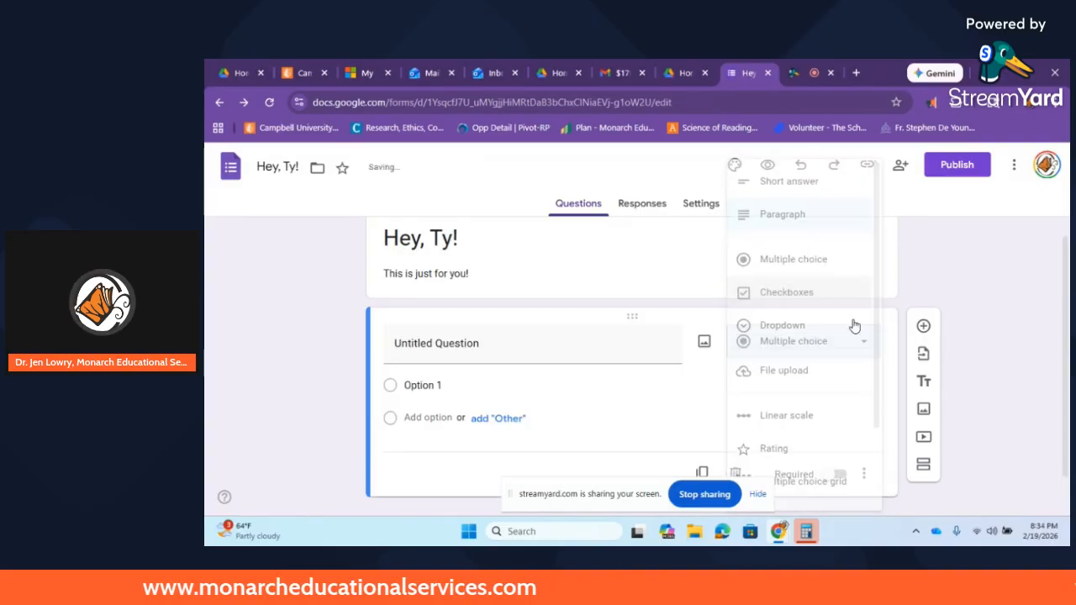
{"action": "left_click", "coordinate": [863, 345]}
{"action": "left_click", "coordinate": [824, 301]}
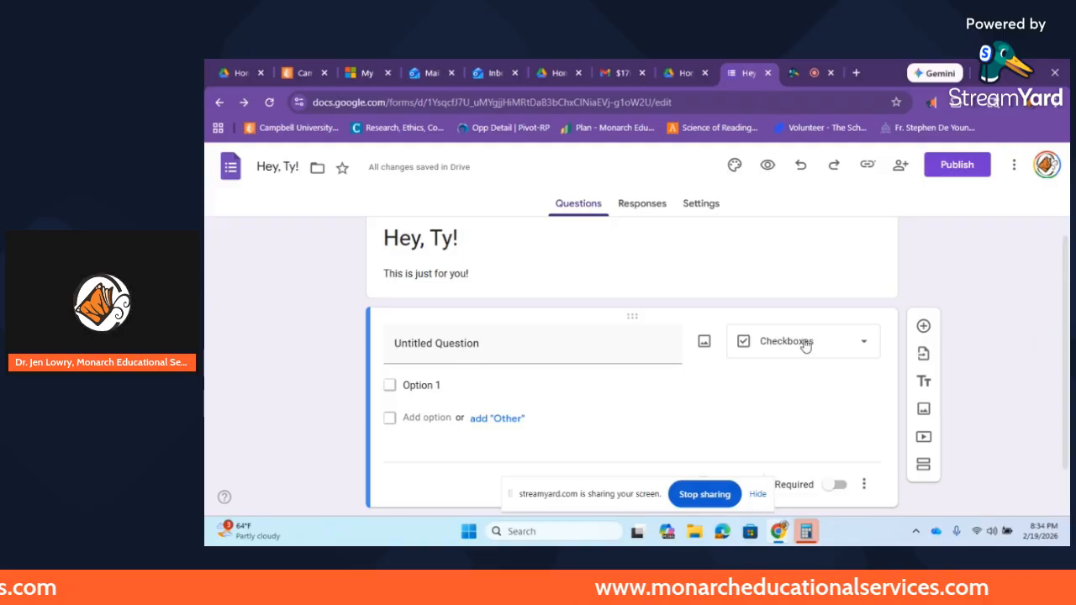
Set the question text to "You are awesome!" and make "Yes" its first answer option
{"action": "left_click", "coordinate": [548, 357]}
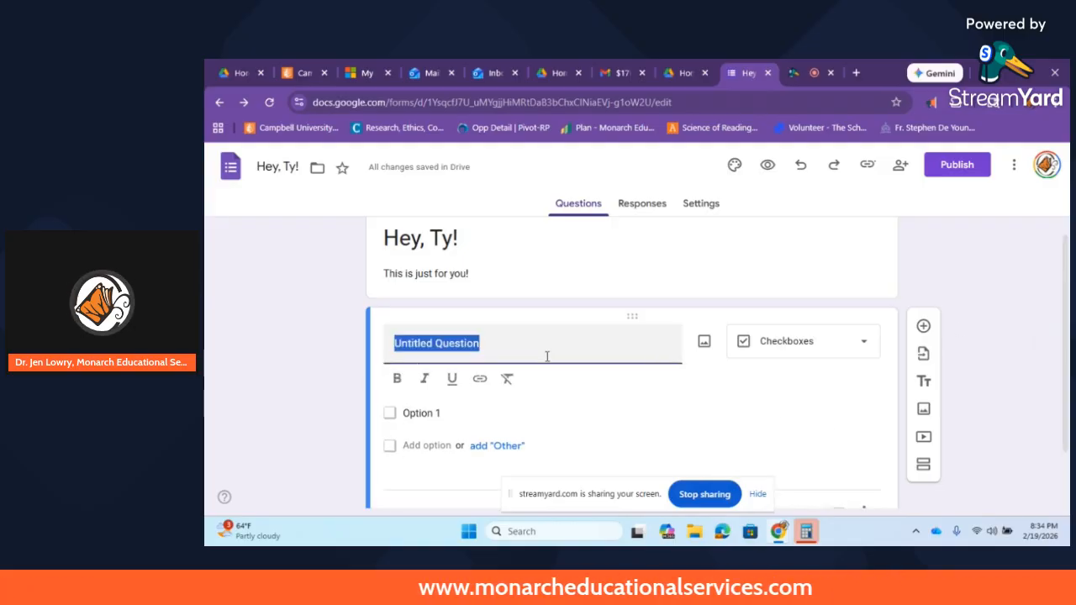
{"action": "type", "text": "You are awesome!"}
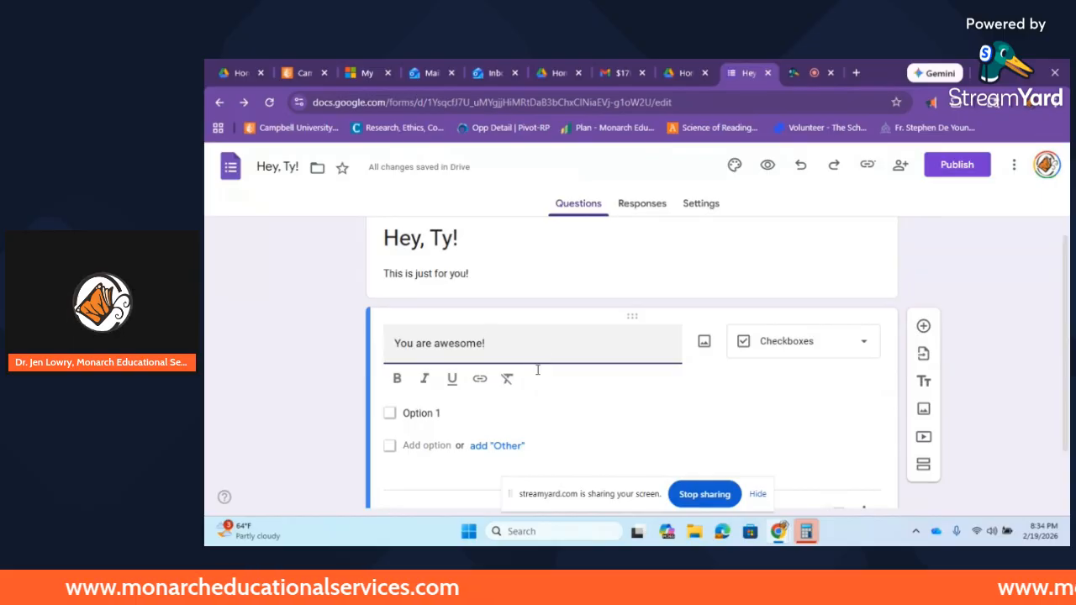
{"action": "left_click", "coordinate": [493, 416]}
{"action": "left_click", "coordinate": [476, 413]}
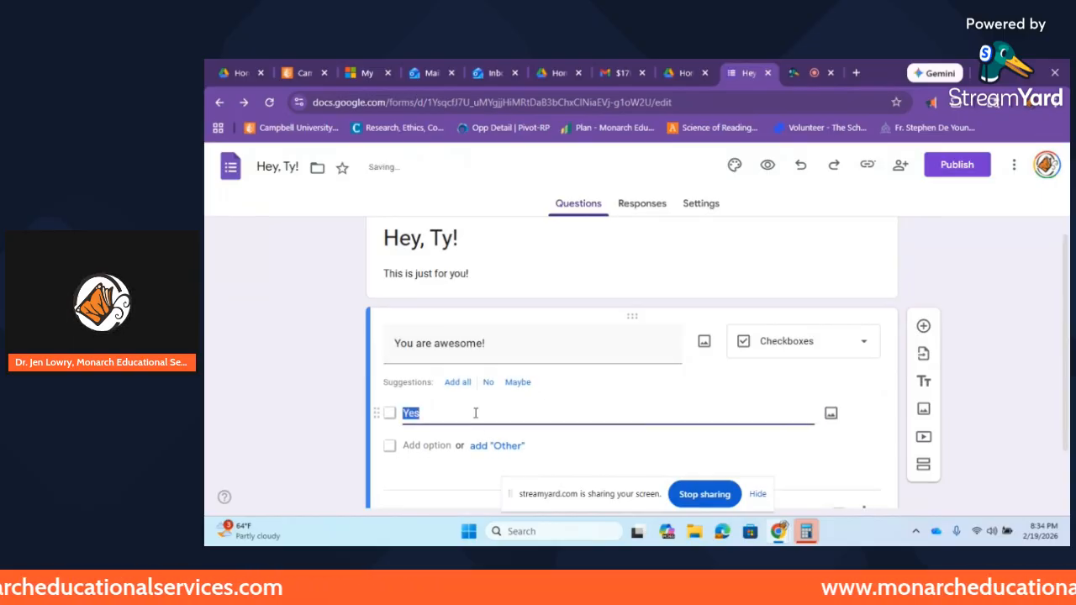
Add a second answer option to the checkbox question and try "Yes" as its text
{"action": "left_click", "coordinate": [428, 445]}
{"action": "type", "text": "Yes"}
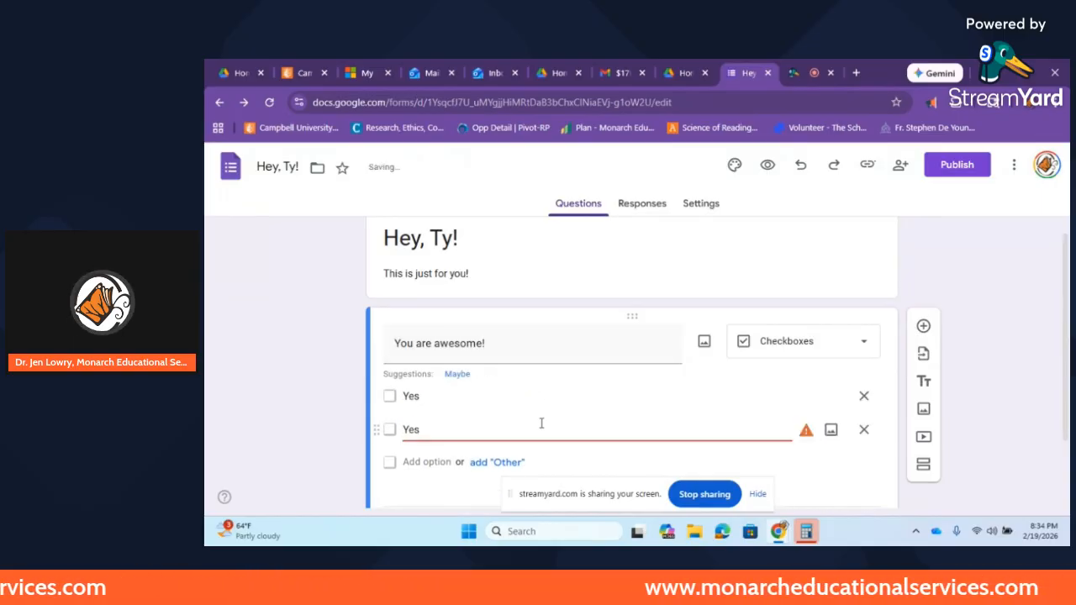
{"action": "left_click", "coordinate": [1020, 312]}
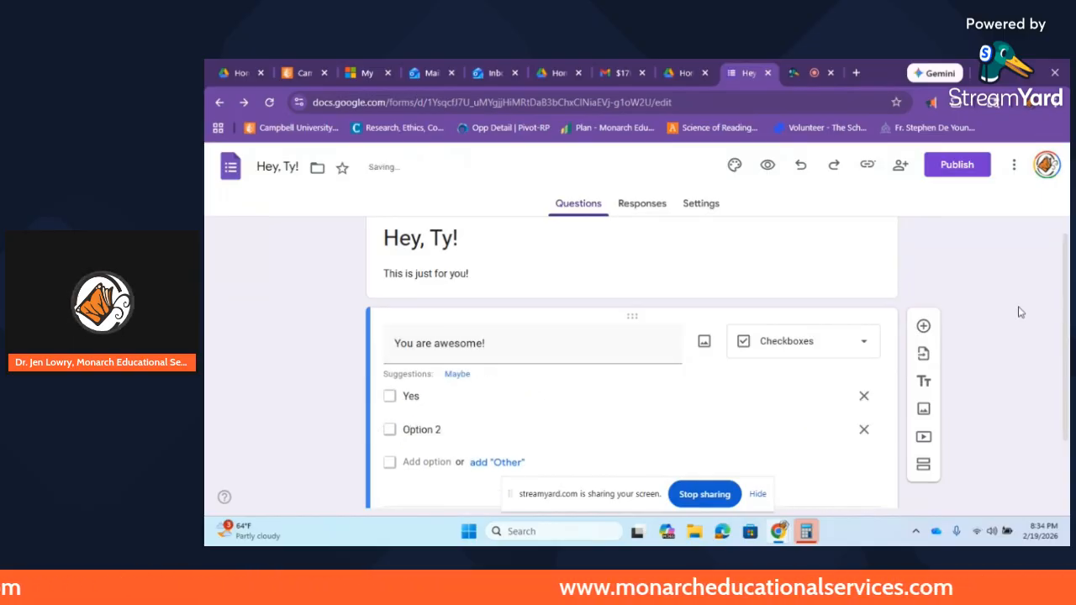
Add a multiple-choice question reading "This is another question" and make it required
{"action": "left_click", "coordinate": [924, 326]}
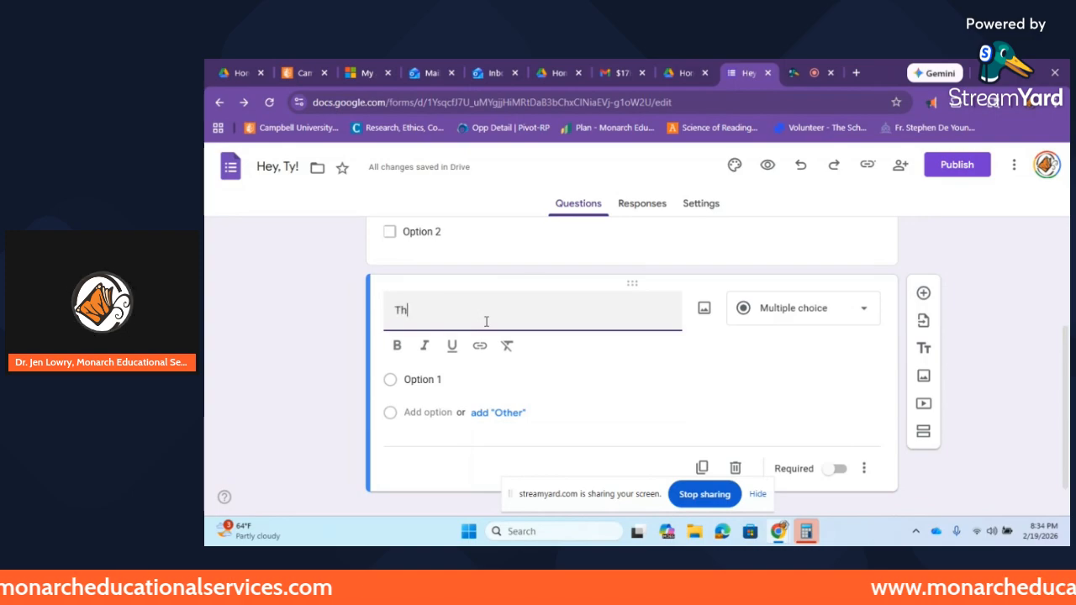
{"action": "type", "text": "This is another question"}
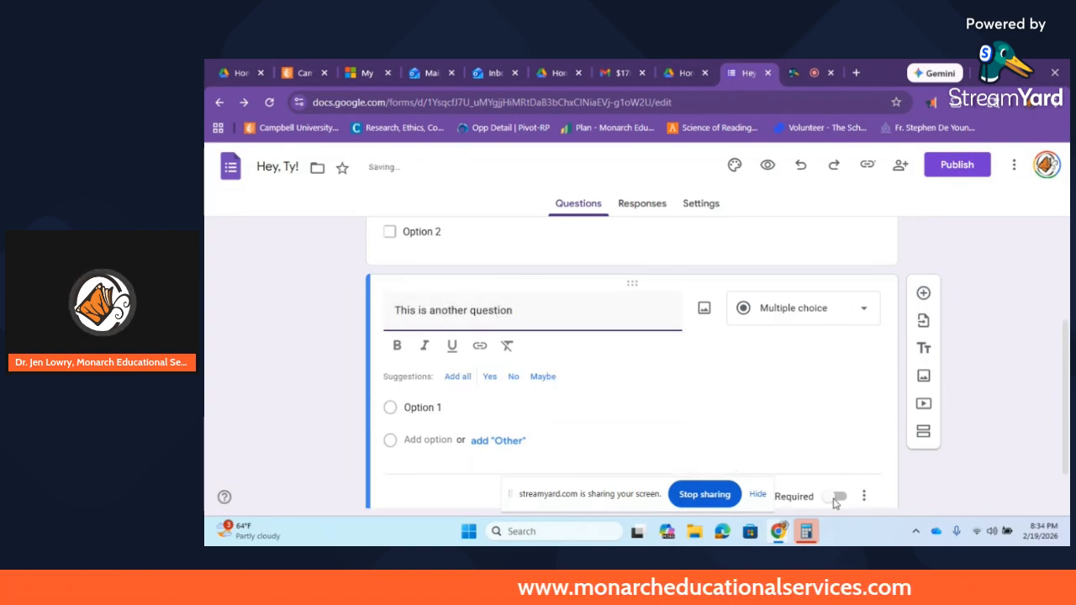
{"action": "left_click", "coordinate": [799, 313]}
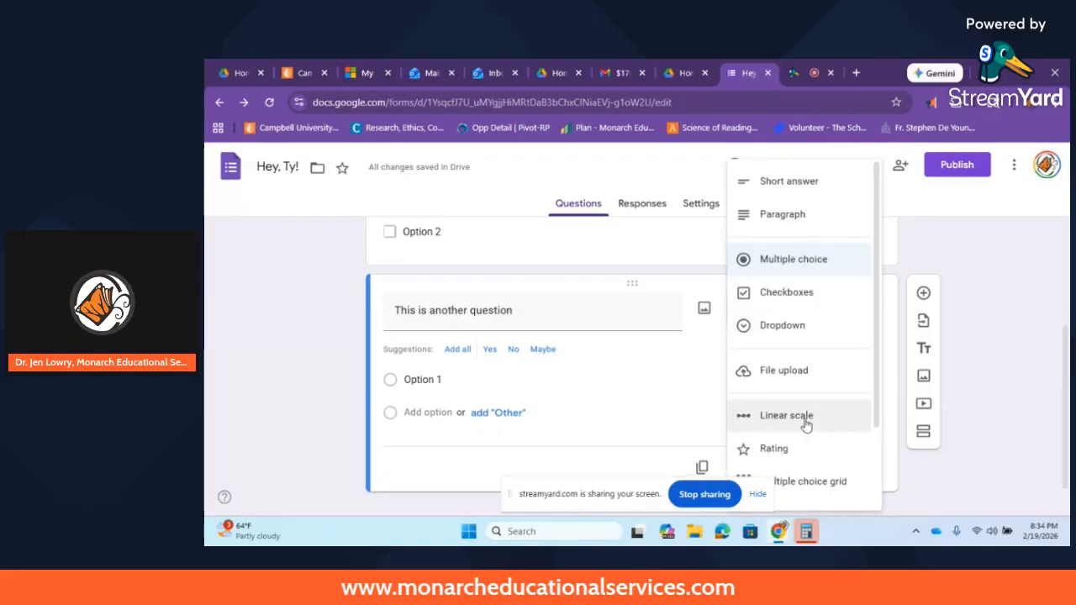
{"action": "left_click", "coordinate": [655, 415]}
{"action": "left_click", "coordinate": [835, 469]}
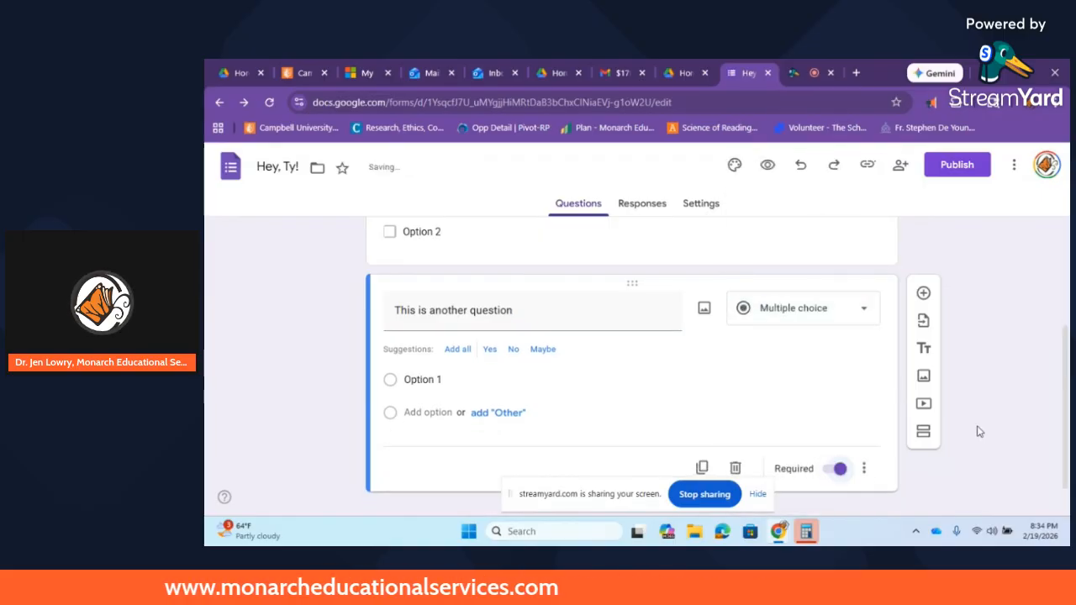
Add a blank multiple-choice question below "This is another question" and look over the form's questions
{"action": "scroll", "coordinate": [808, 322], "scroll_direction": "up", "scroll_amount": 2}
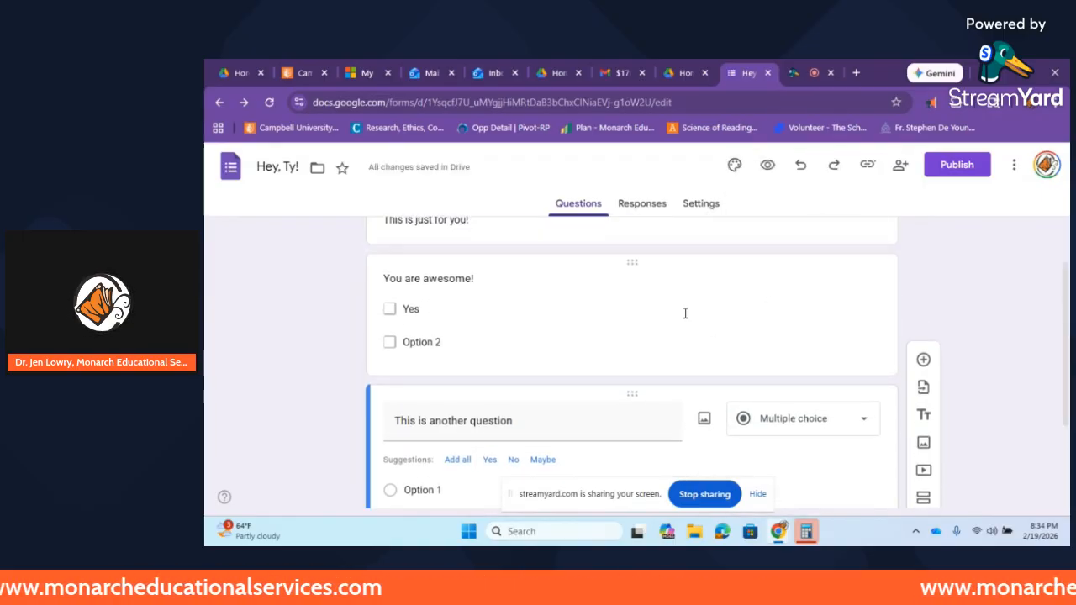
{"action": "scroll", "coordinate": [1057, 418], "scroll_direction": "down", "scroll_amount": 2}
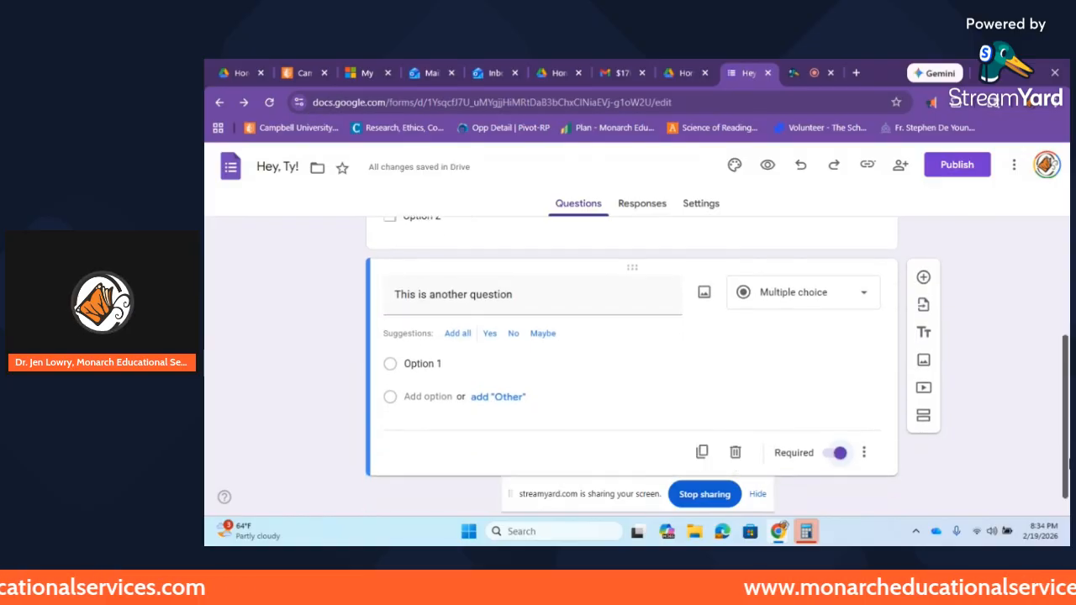
{"action": "left_click", "coordinate": [925, 279]}
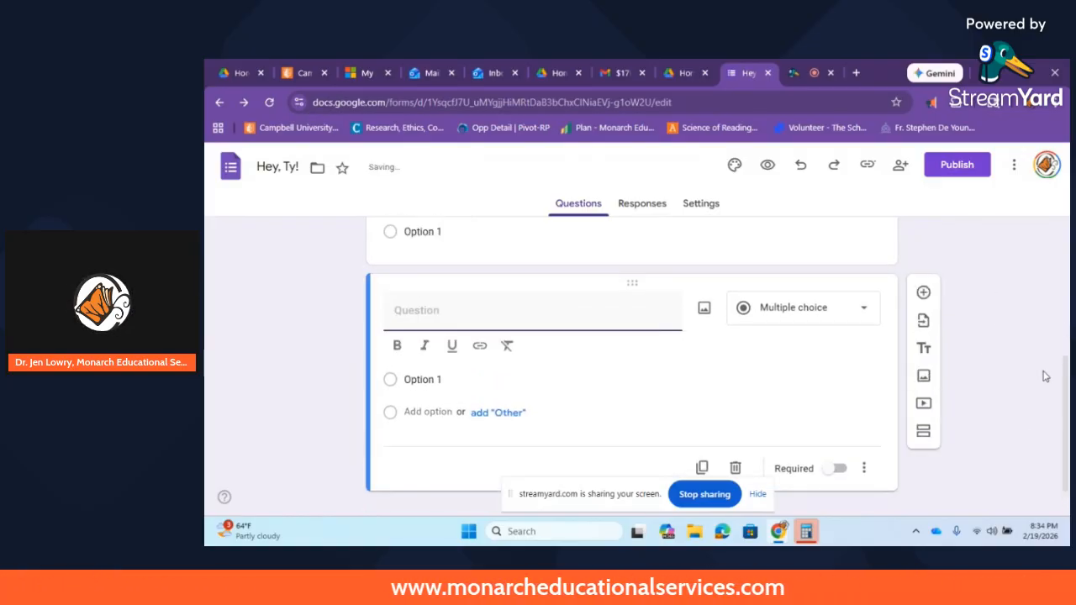
{"action": "scroll", "coordinate": [1058, 353], "scroll_direction": "up", "scroll_amount": 2}
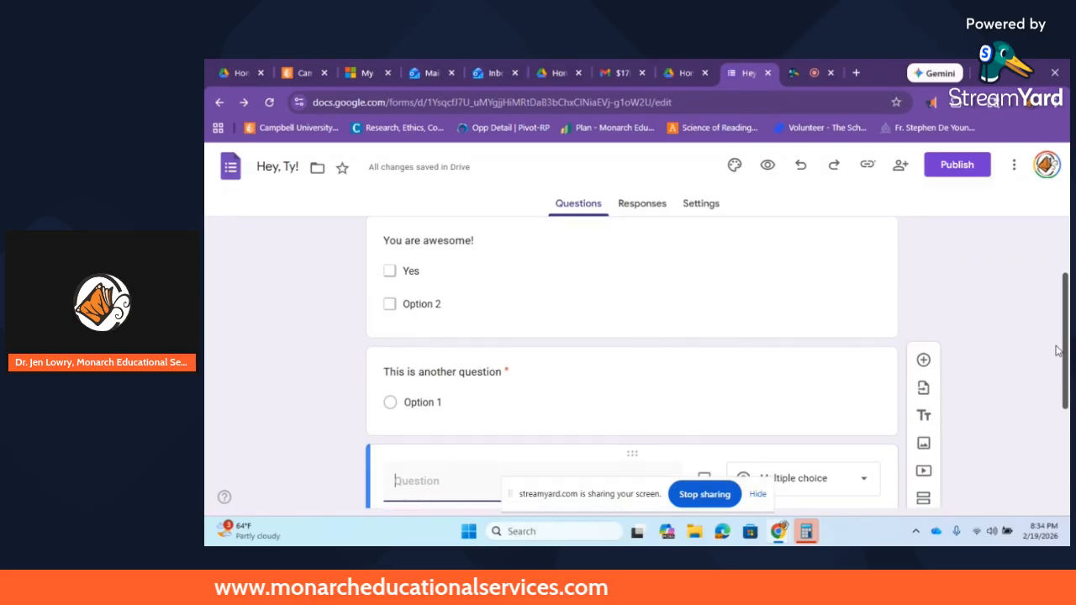
{"action": "scroll", "coordinate": [1058, 352], "scroll_direction": "up", "scroll_amount": 1}
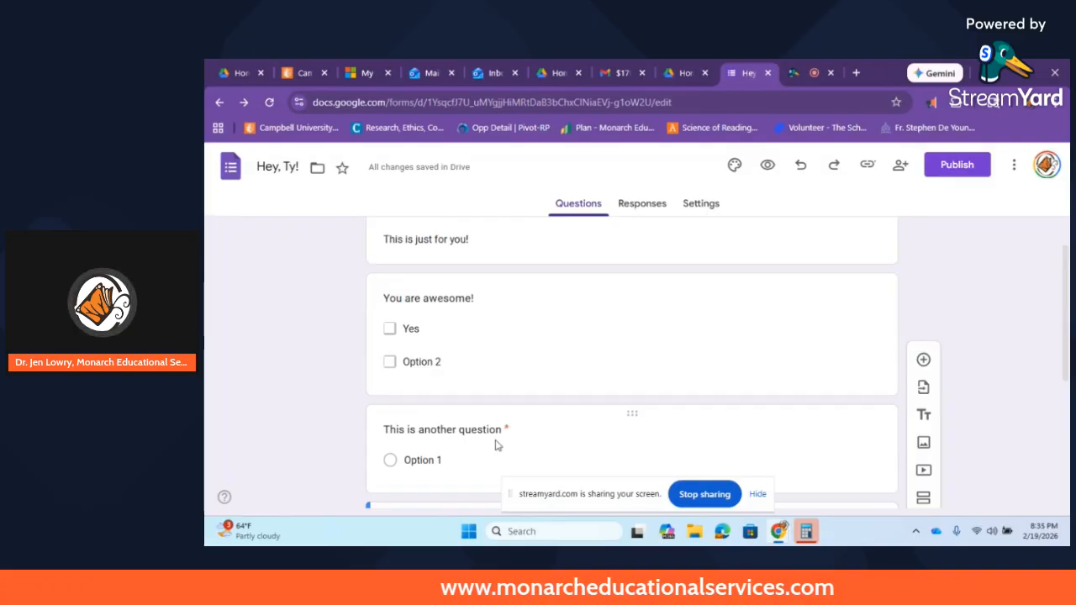
{"action": "scroll", "coordinate": [723, 418], "scroll_direction": "up", "scroll_amount": 1}
{"action": "left_click", "coordinate": [924, 362]}
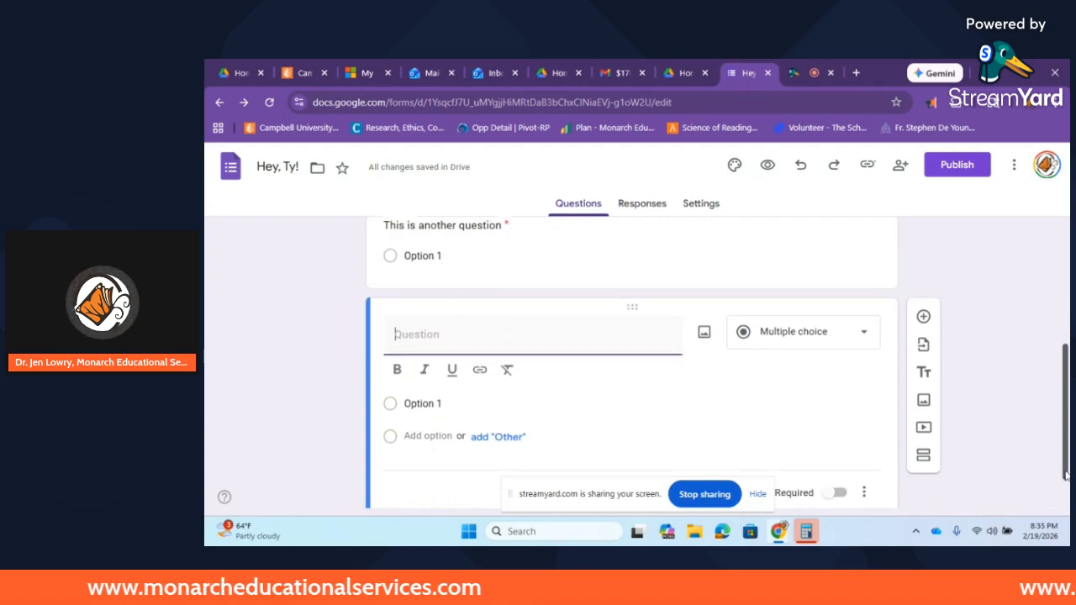
Make the "You are awesome!" checkbox question required
{"action": "left_click", "coordinate": [567, 293]}
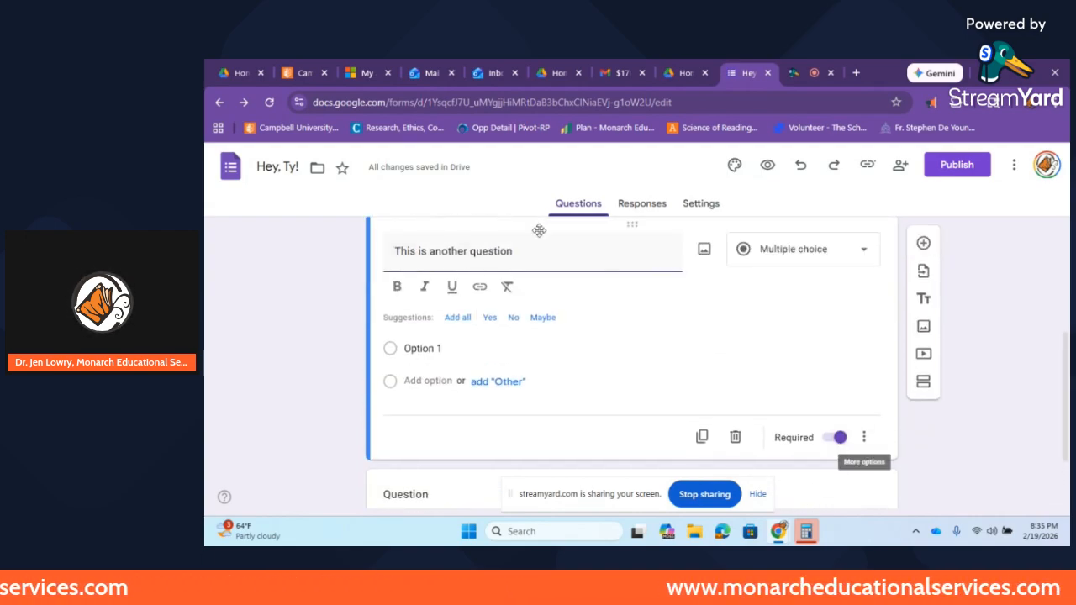
{"action": "scroll", "coordinate": [1048, 338], "scroll_direction": "up", "scroll_amount": 2}
{"action": "scroll", "coordinate": [1048, 338], "scroll_direction": "up", "scroll_amount": 1}
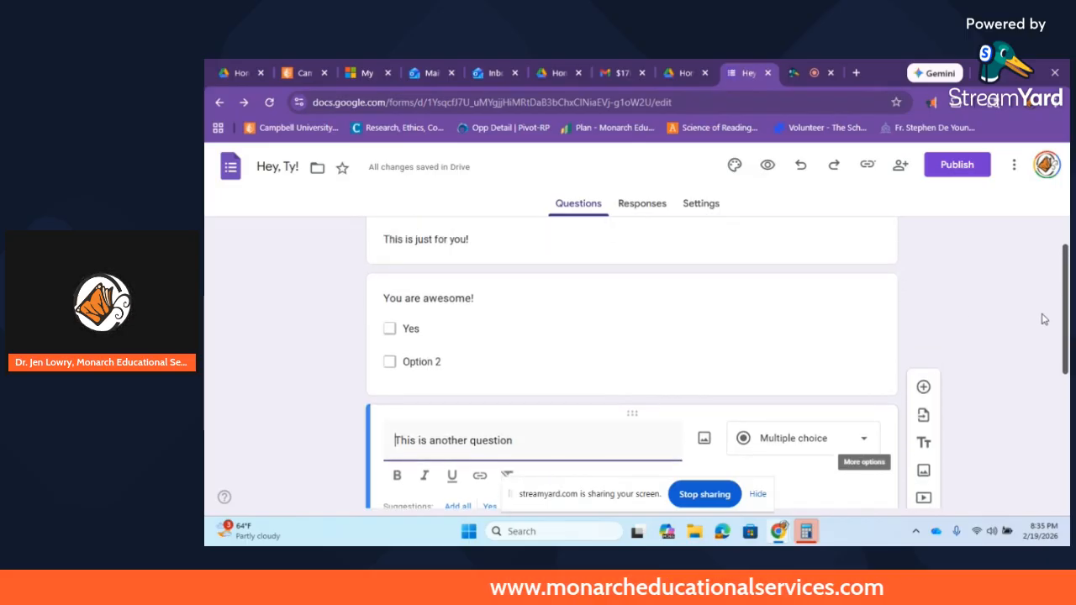
{"action": "left_click", "coordinate": [504, 305]}
{"action": "scroll", "coordinate": [858, 402], "scroll_direction": "down", "scroll_amount": 2}
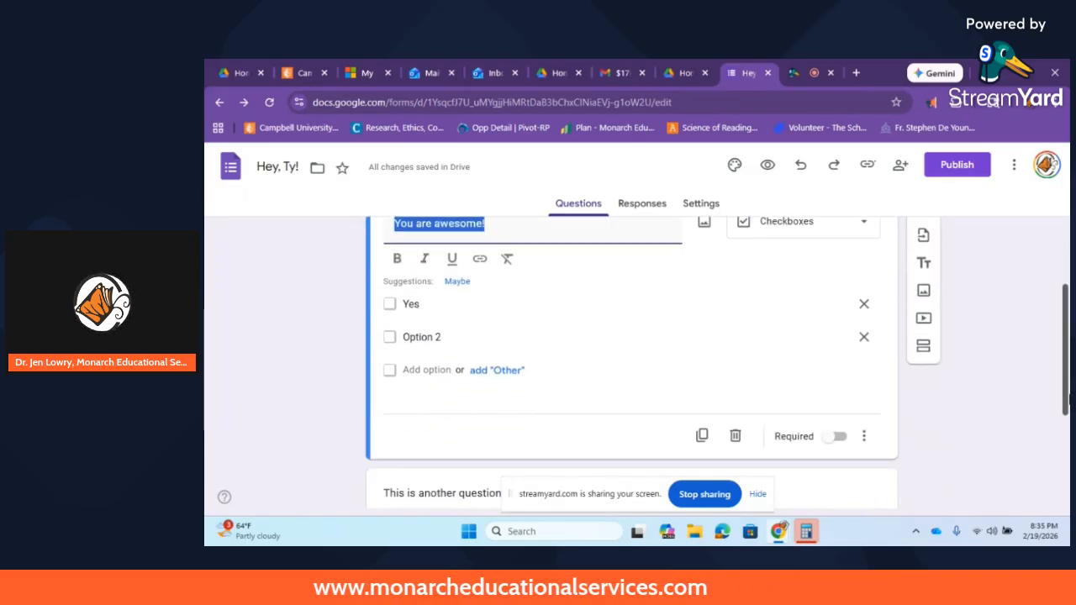
{"action": "scroll", "coordinate": [1066, 357], "scroll_direction": "up", "scroll_amount": 1}
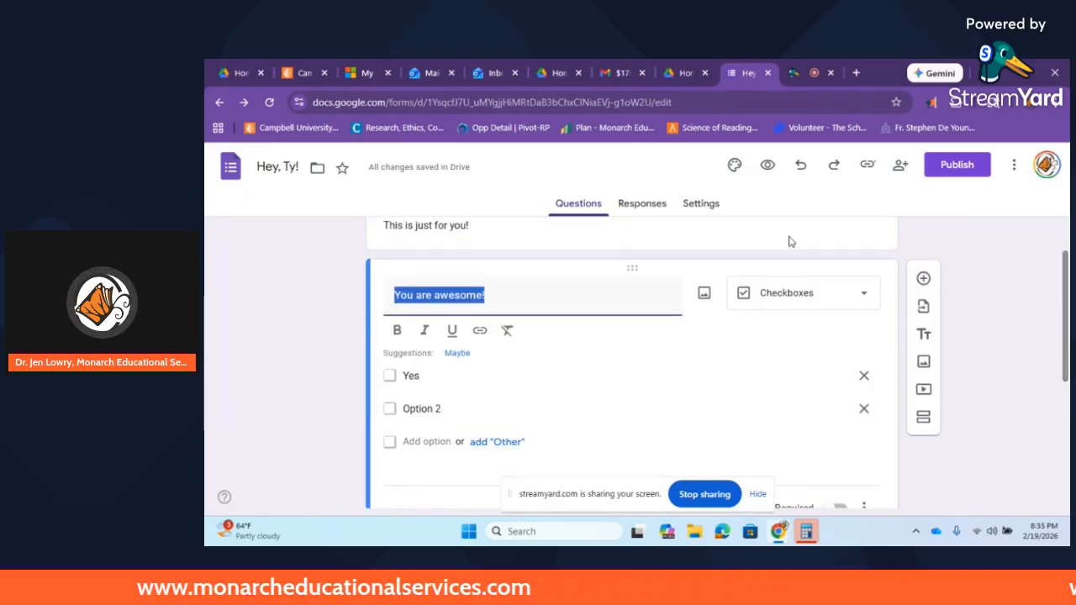
{"action": "scroll", "coordinate": [858, 395], "scroll_direction": "down", "scroll_amount": 2}
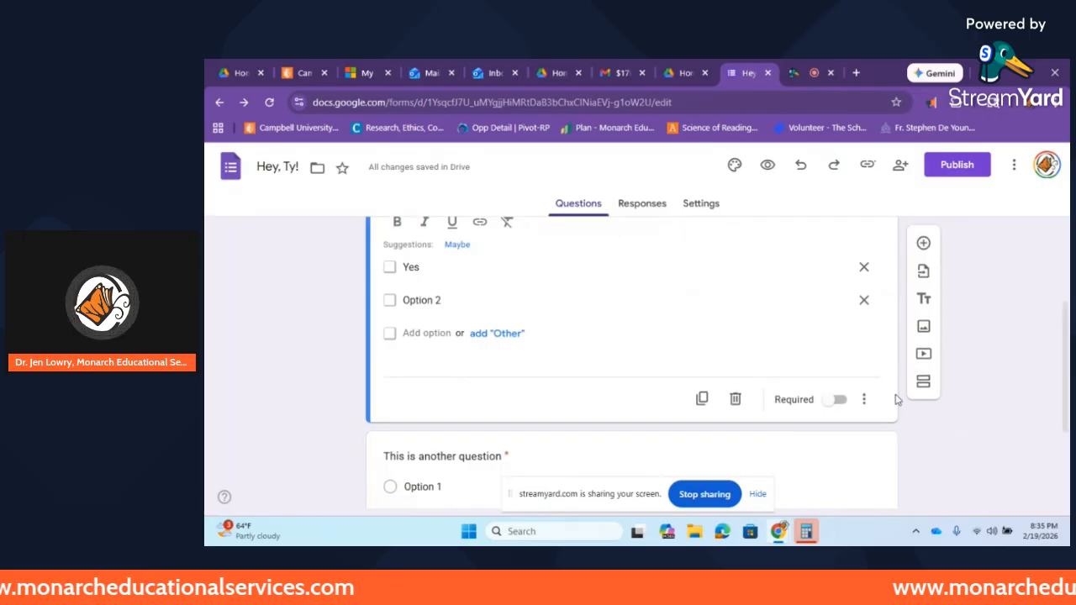
{"action": "left_click", "coordinate": [837, 372]}
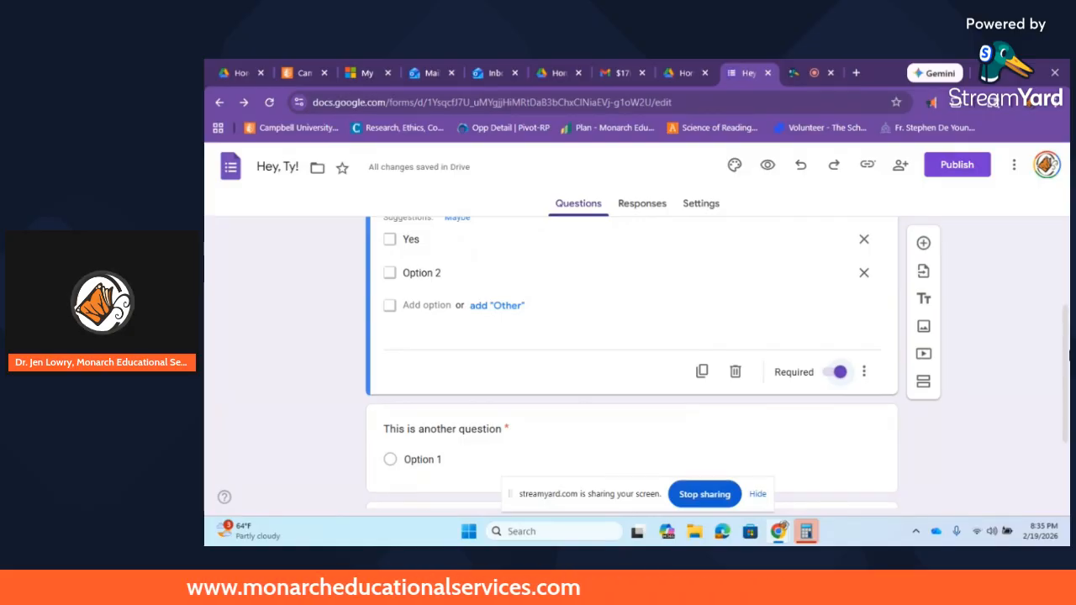
Move "This is another question" above the "You are awesome!" question and back below it
{"action": "mouse_move", "coordinate": [1063, 383]}
{"action": "left_mouse_down"}
{"action": "mouse_move", "coordinate": [1064, 349]}
{"action": "mouse_move", "coordinate": [1064, 395]}
{"action": "left_mouse_up"}
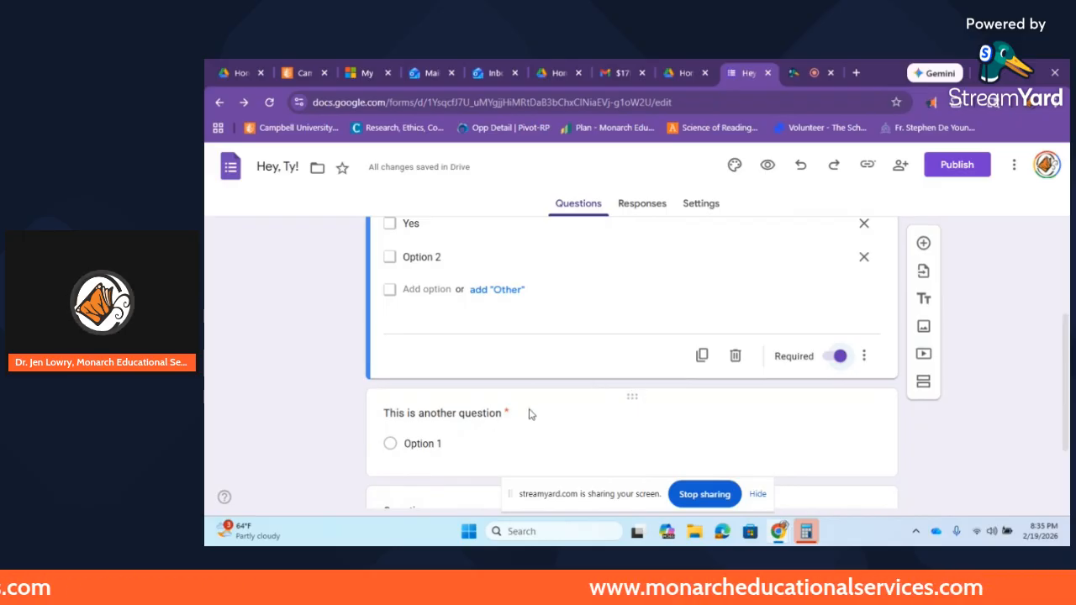
{"action": "mouse_move", "coordinate": [632, 400]}
{"action": "left_mouse_down"}
{"action": "mouse_move", "coordinate": [654, 404]}
{"action": "mouse_move", "coordinate": [636, 320]}
{"action": "mouse_move", "coordinate": [504, 319]}
{"action": "mouse_move", "coordinate": [504, 328]}
{"action": "left_mouse_up"}
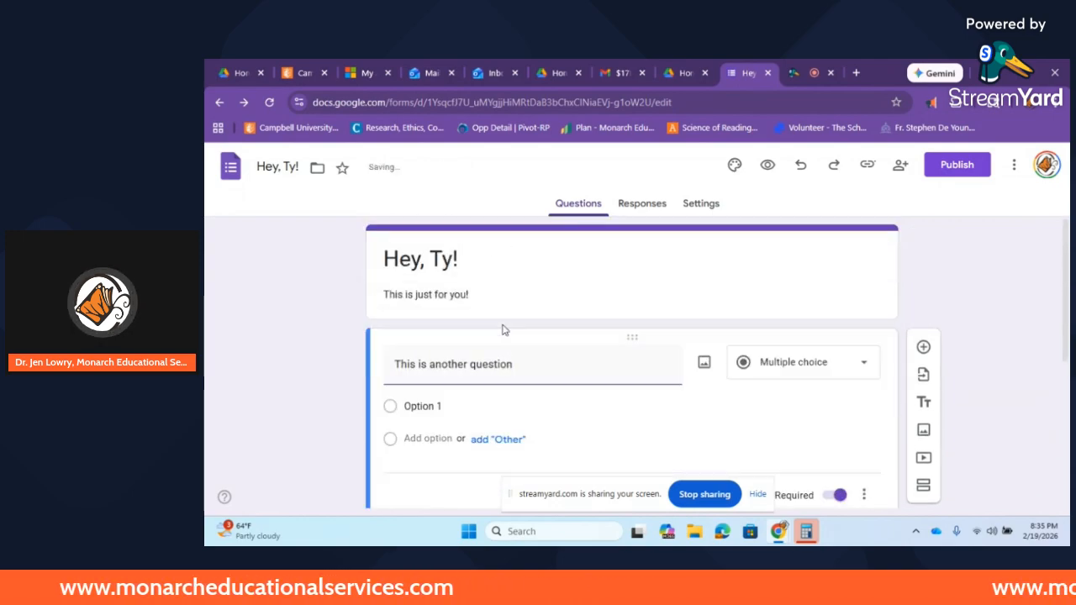
{"action": "left_click_drag", "start_coordinate": [631, 336], "coordinate": [602, 389]}
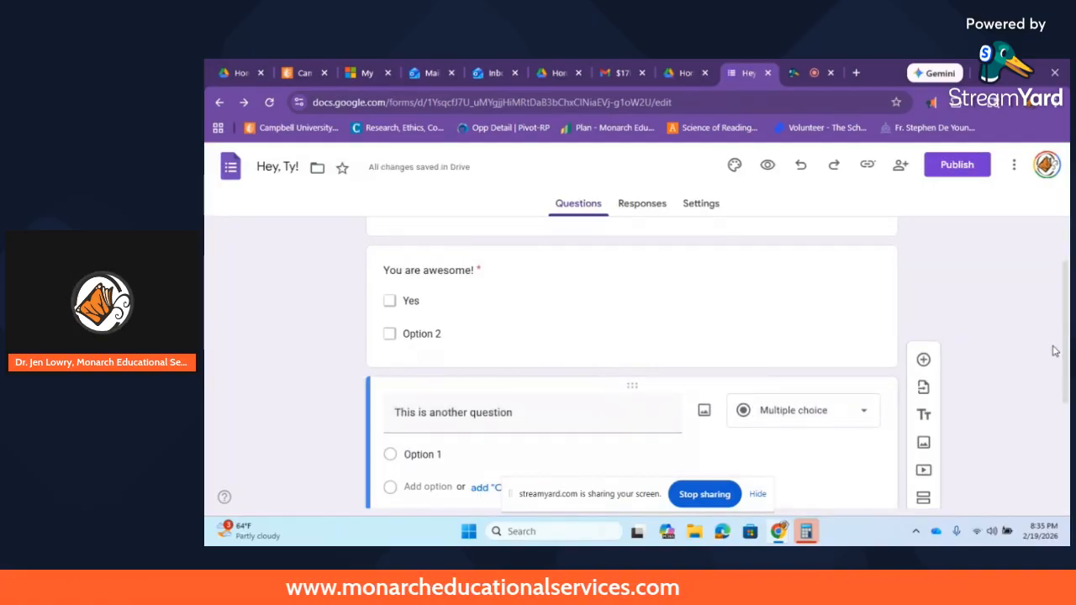
Hide the screen-sharing notice, and view the image sources available from the blank question without inserting anything
{"action": "left_click", "coordinate": [758, 494]}
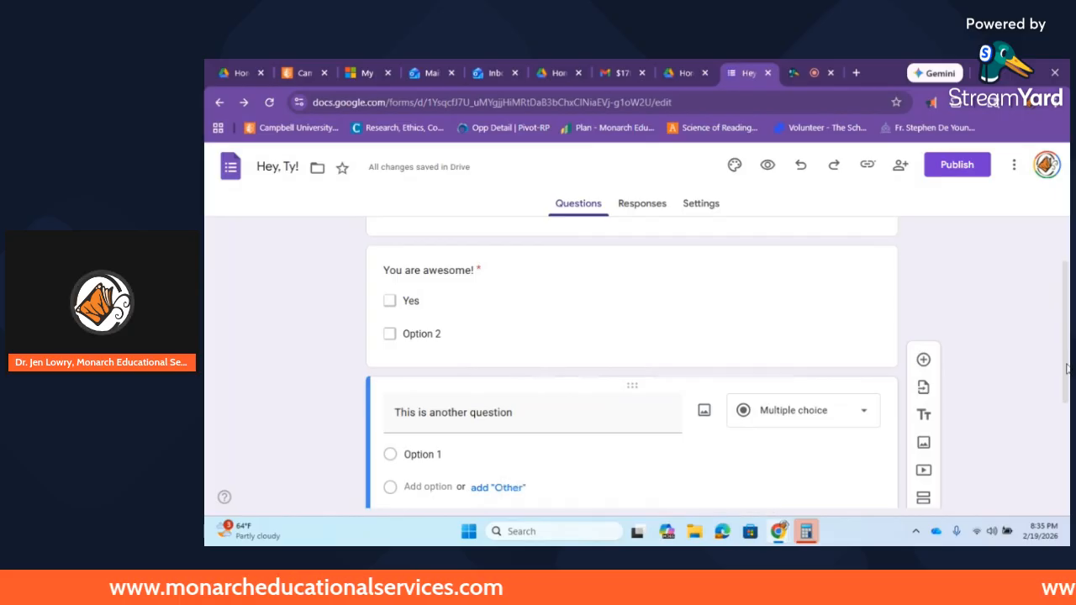
{"action": "left_click_drag", "start_coordinate": [1070, 370], "coordinate": [1066, 486]}
{"action": "left_click", "coordinate": [680, 427]}
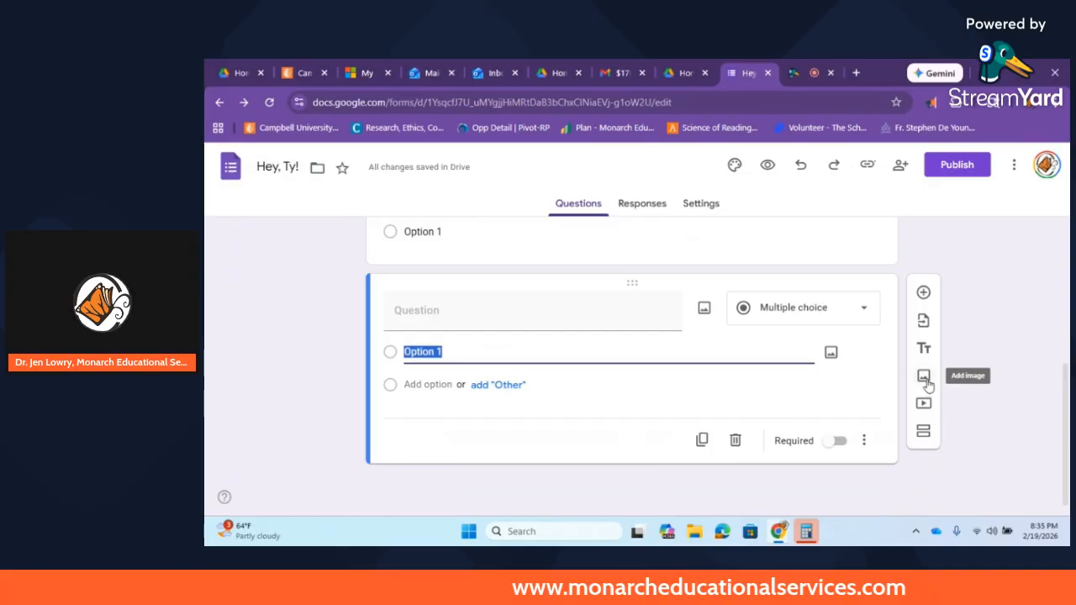
{"action": "left_click", "coordinate": [926, 380]}
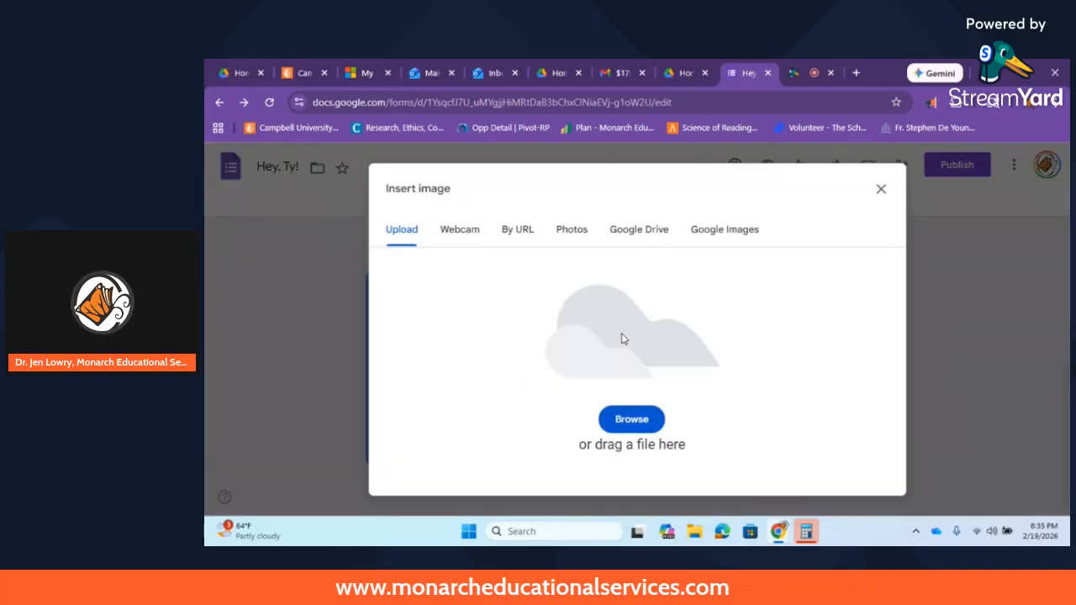
{"action": "left_click", "coordinate": [882, 190]}
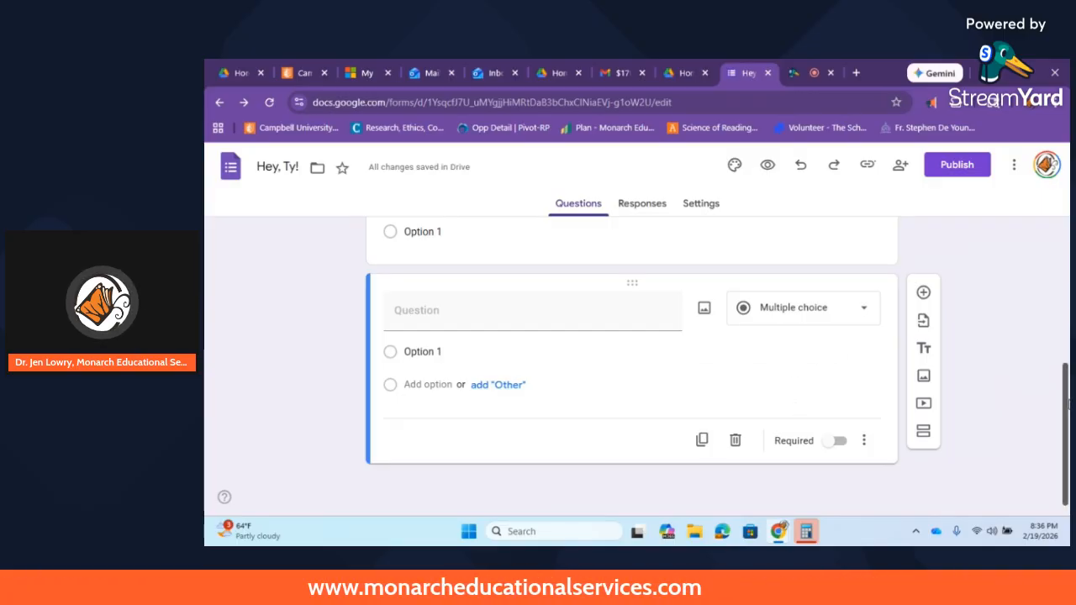
Add a Paragraph question reading "Tell me more... Any comments? ..." after the blank question
{"action": "left_click", "coordinate": [924, 293]}
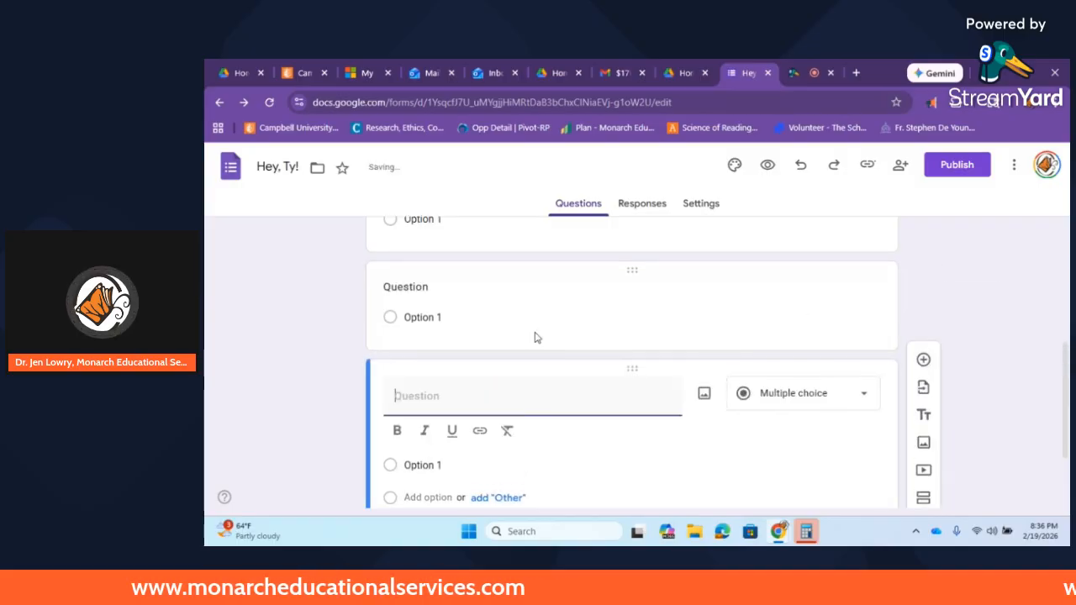
{"action": "type", "text": "Tel"}
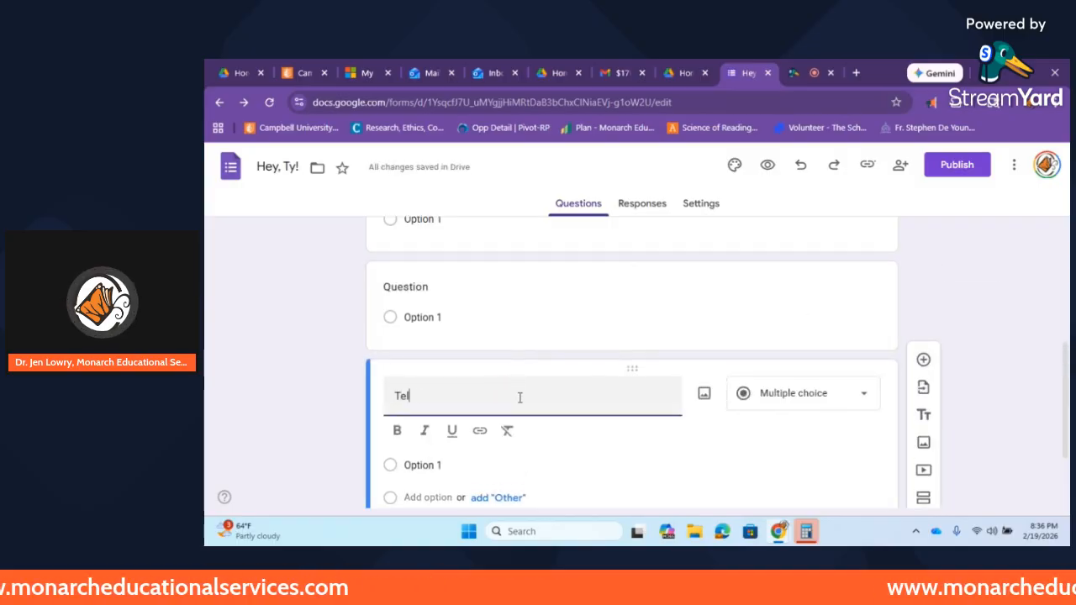
{"action": "type", "text": "l me more... Any comme"}
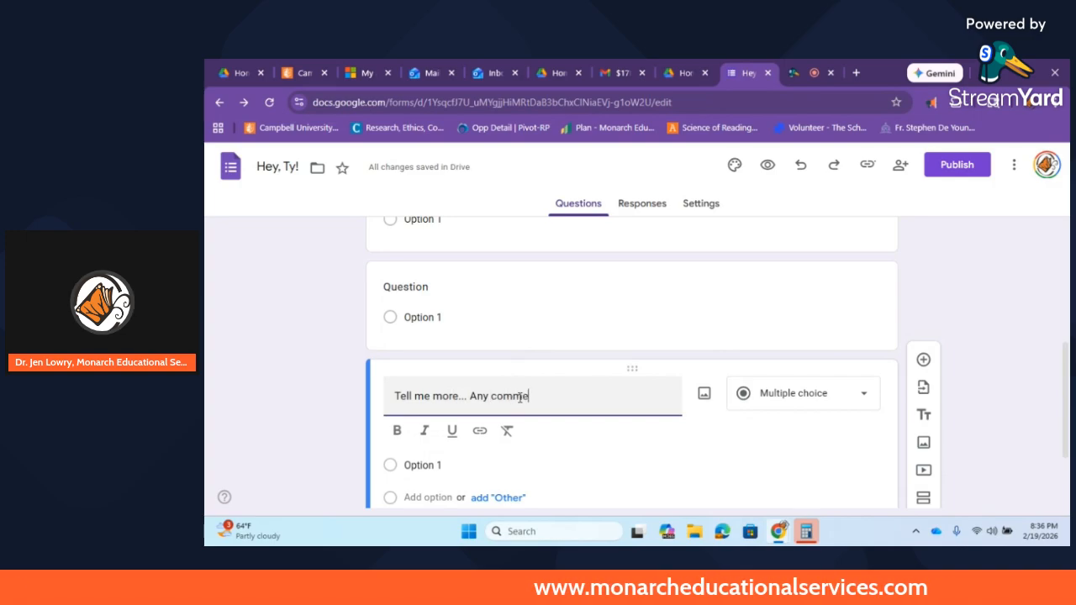
{"action": "type", "text": "nts? ..."}
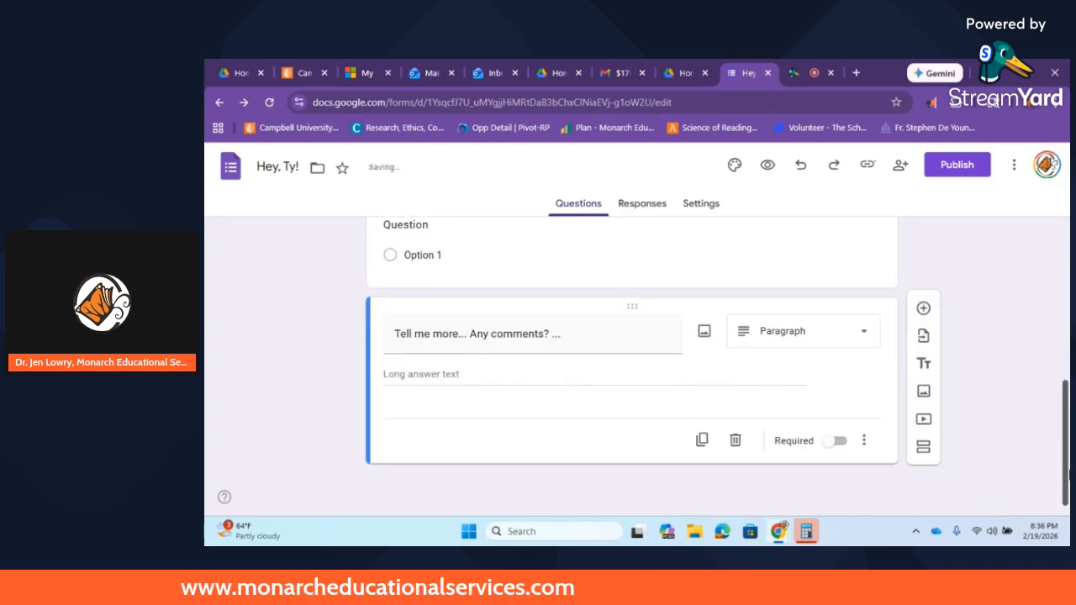
Return to the start of the form and view its Responses page
{"action": "left_click_drag", "start_coordinate": [1060, 387], "coordinate": [1055, 250]}
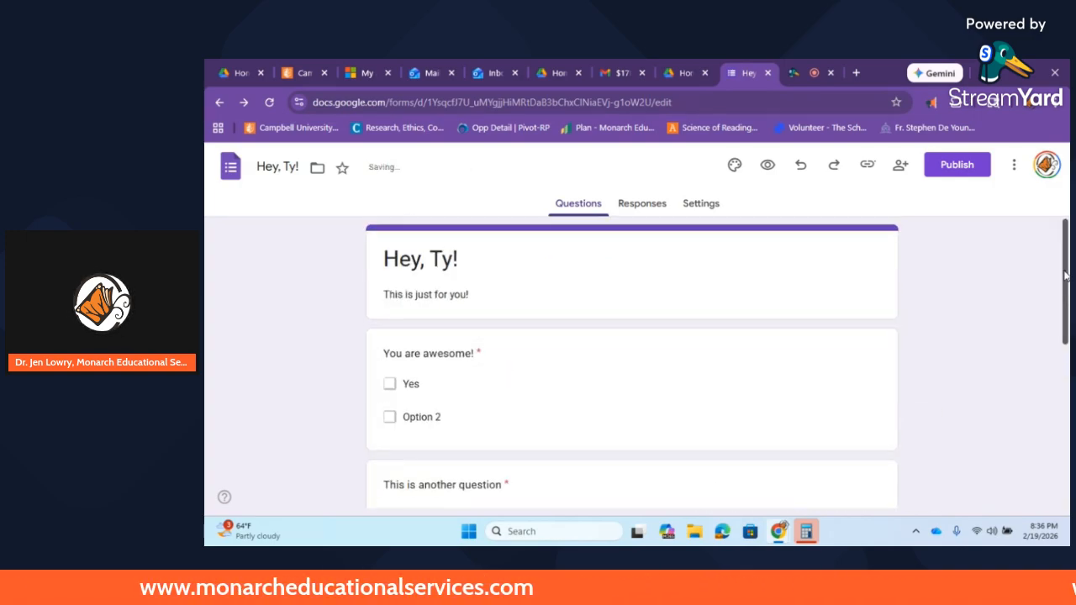
{"action": "left_click", "coordinate": [654, 210]}
{"action": "left_click", "coordinate": [582, 209]}
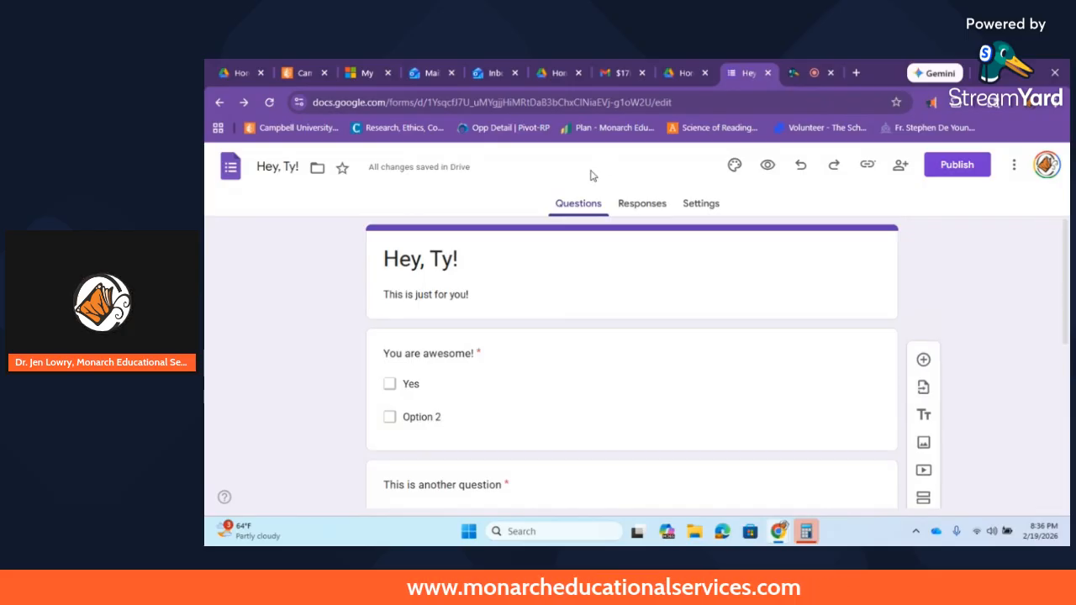
{"action": "left_click", "coordinate": [639, 204]}
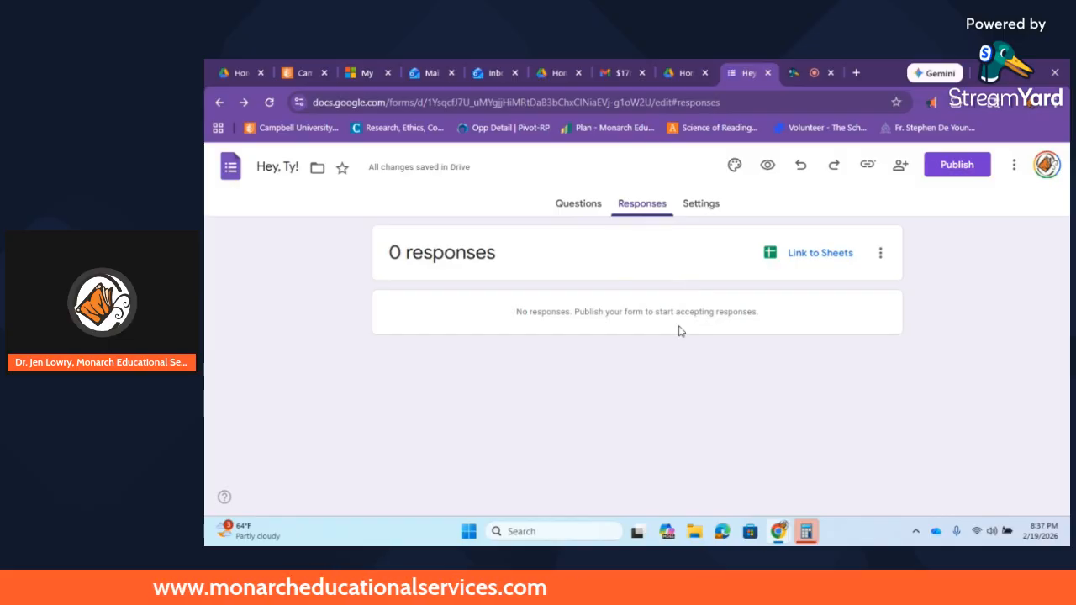
In the form's response settings, set the collection of email addresses to Responder input and read its explanation
{"action": "left_click", "coordinate": [717, 215]}
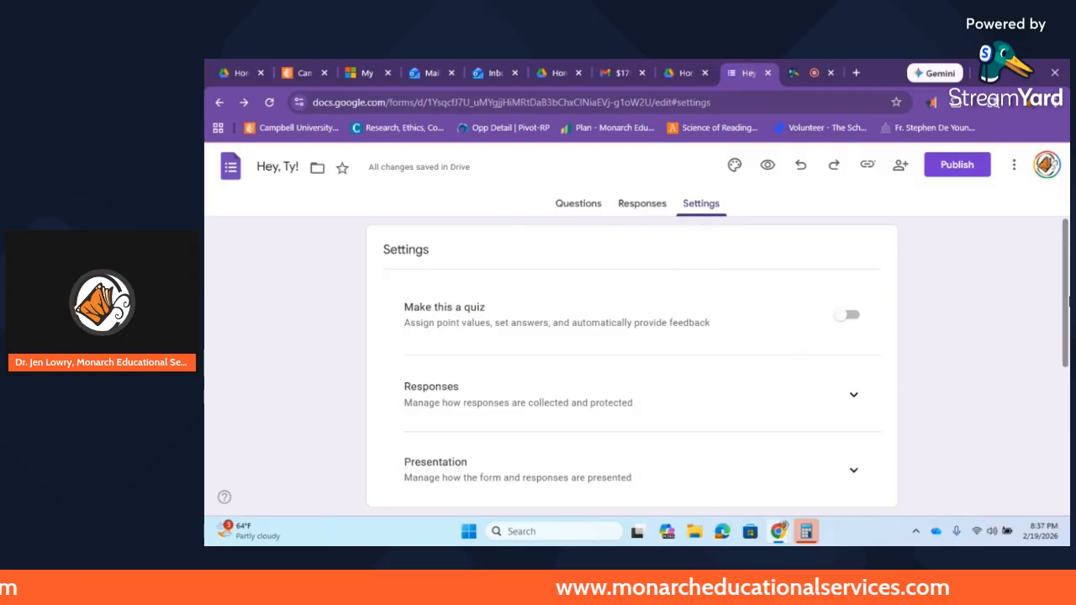
{"action": "scroll", "coordinate": [589, 301], "scroll_direction": "down", "scroll_amount": 1}
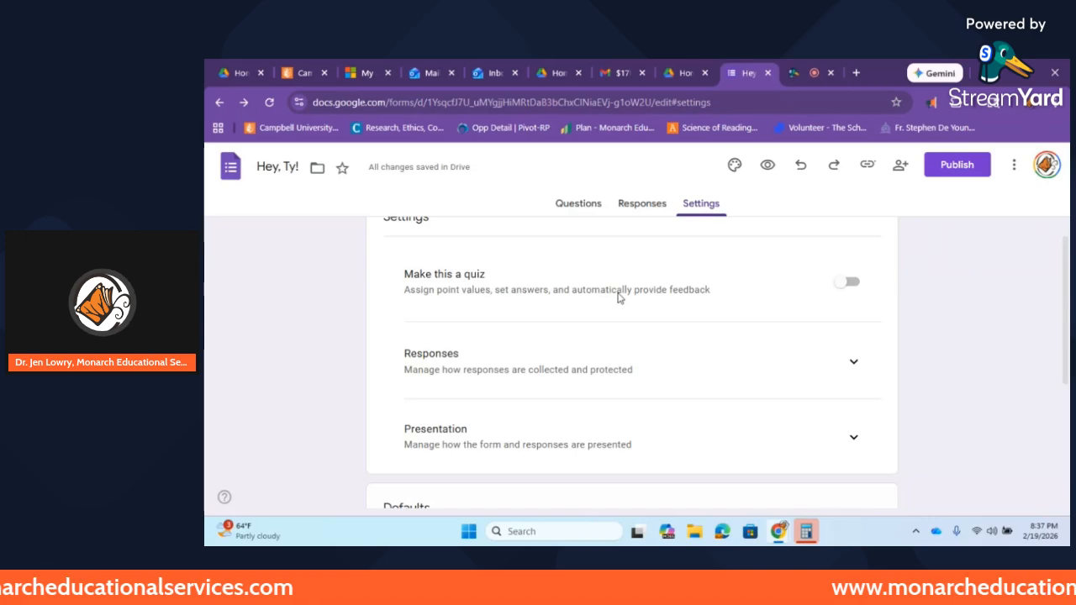
{"action": "left_click_drag", "start_coordinate": [1068, 319], "coordinate": [1070, 349]}
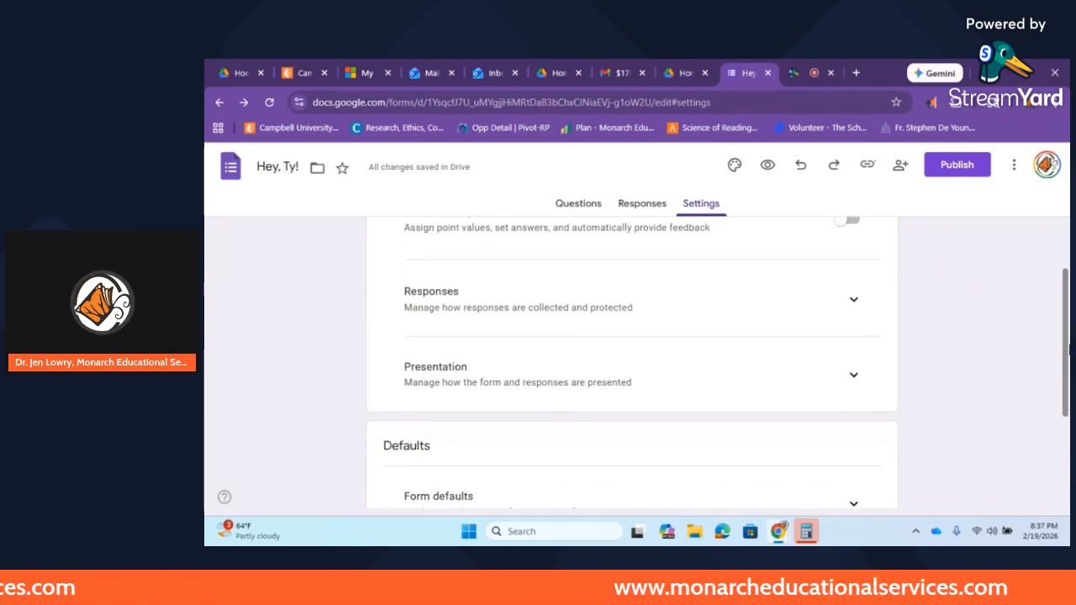
{"action": "left_click", "coordinate": [854, 300]}
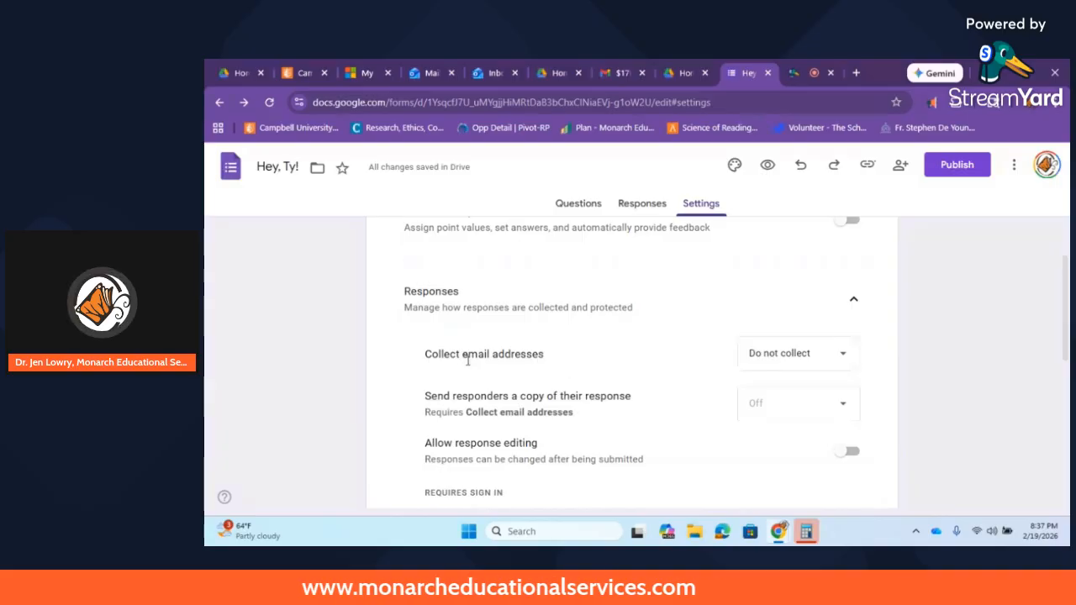
{"action": "left_click", "coordinate": [846, 352]}
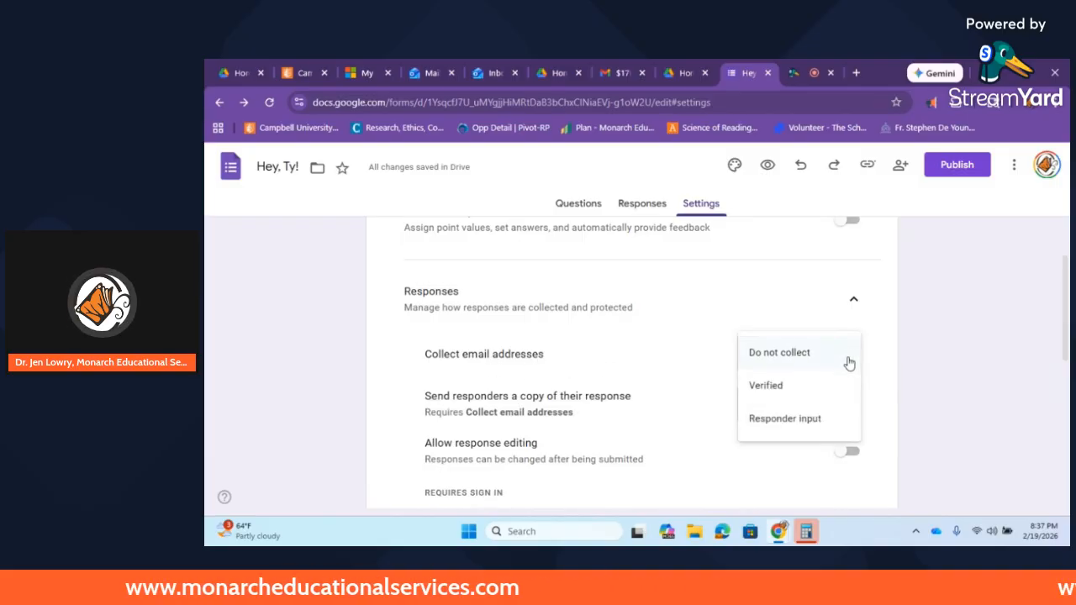
{"action": "left_click", "coordinate": [826, 421]}
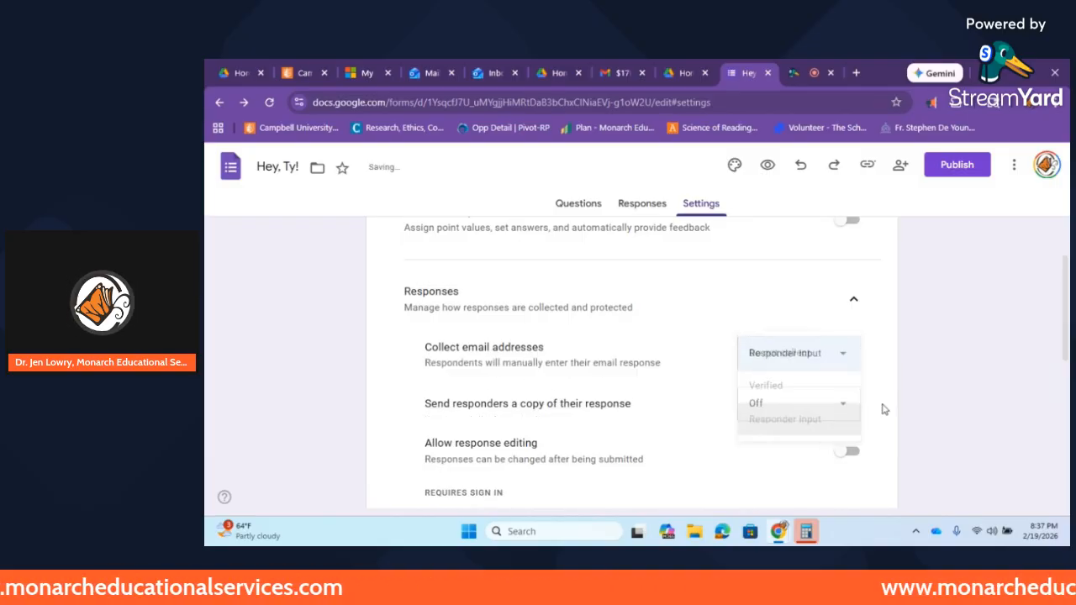
{"action": "left_click_drag", "start_coordinate": [660, 363], "coordinate": [427, 382]}
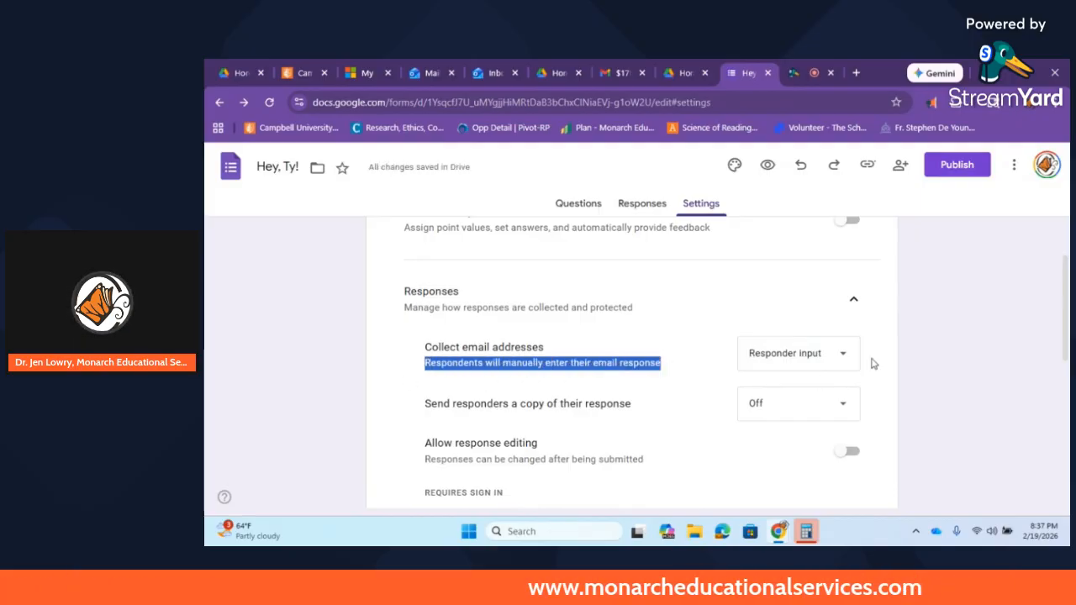
Switch Collect email addresses to Verified to read its sign-in requirement, and set it back to Responder input
{"action": "left_click", "coordinate": [844, 354]}
{"action": "left_click", "coordinate": [824, 325]}
{"action": "left_click", "coordinate": [844, 354]}
{"action": "left_click_drag", "start_coordinate": [541, 363], "coordinate": [668, 380]}
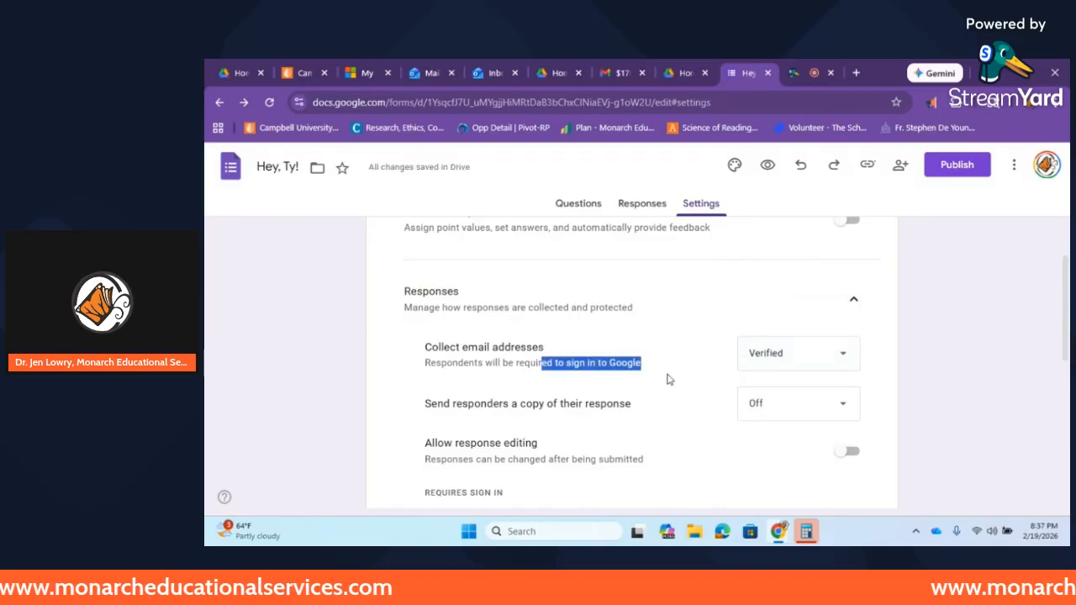
{"action": "left_click", "coordinate": [778, 364]}
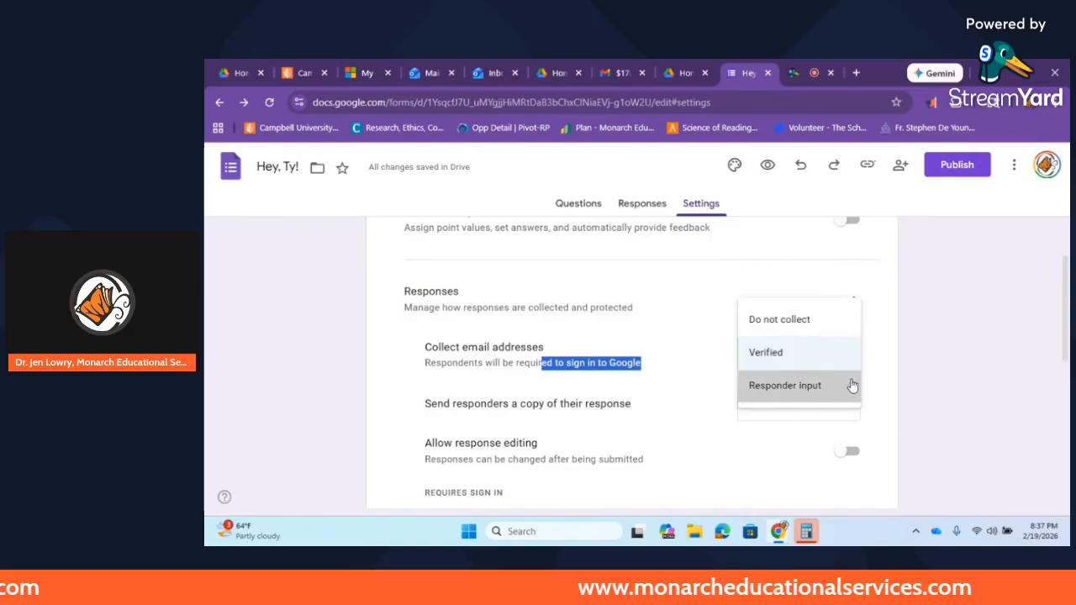
{"action": "left_click", "coordinate": [807, 391]}
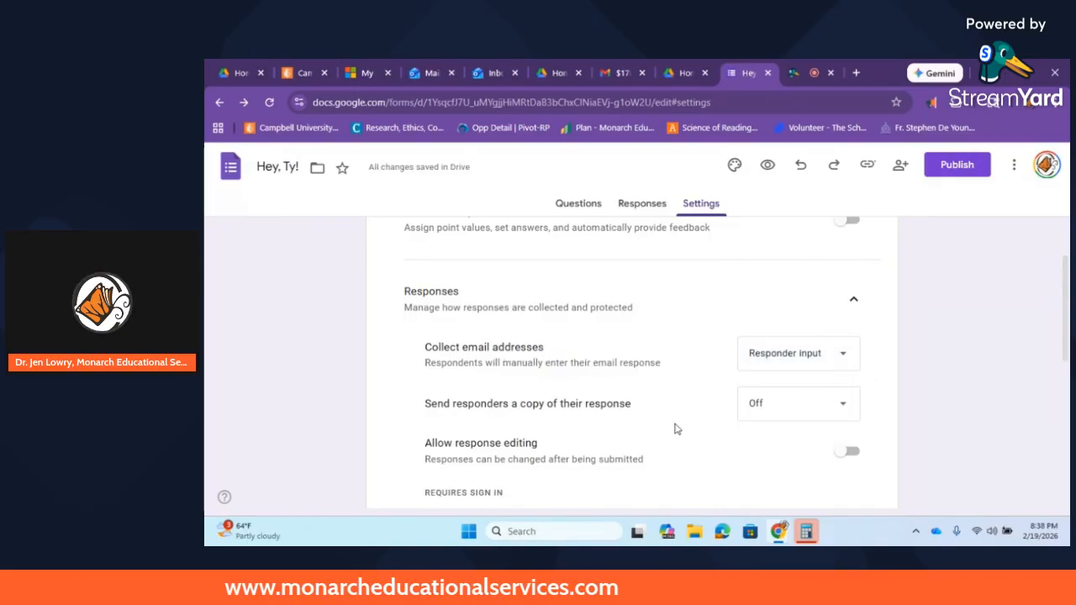
Try Always for sending responders a copy of their response, and settle on When requested
{"action": "left_click", "coordinate": [838, 410]}
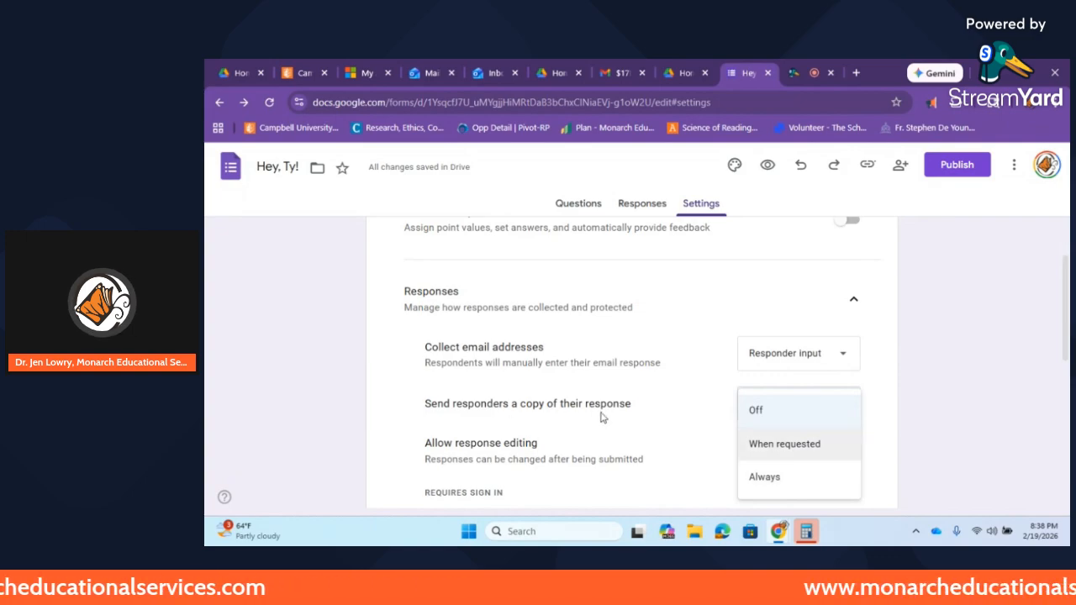
{"action": "left_click", "coordinate": [757, 477]}
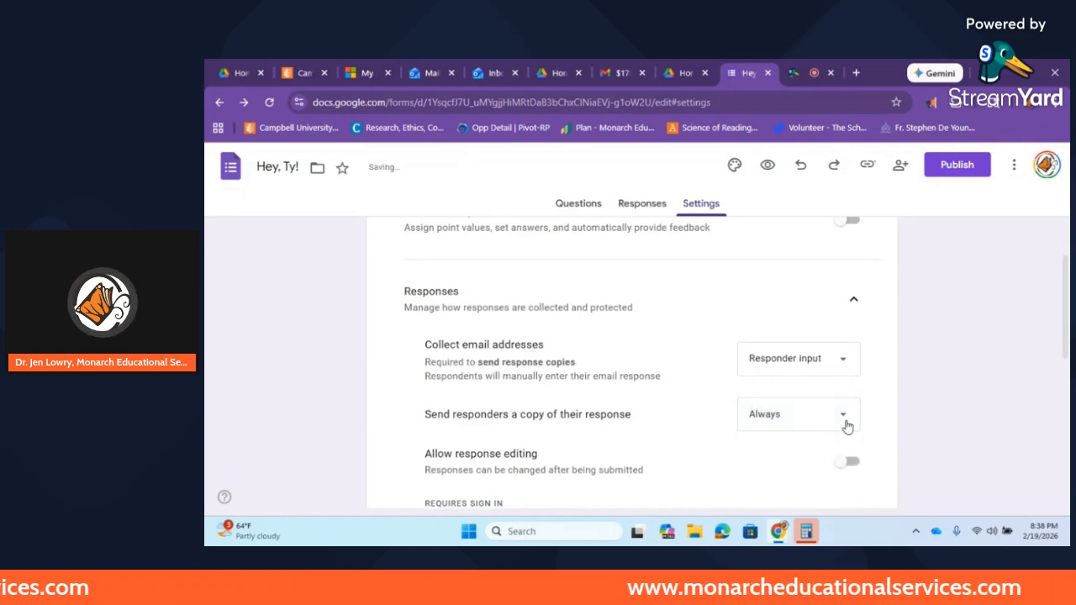
{"action": "left_click", "coordinate": [847, 420]}
{"action": "left_click", "coordinate": [815, 380]}
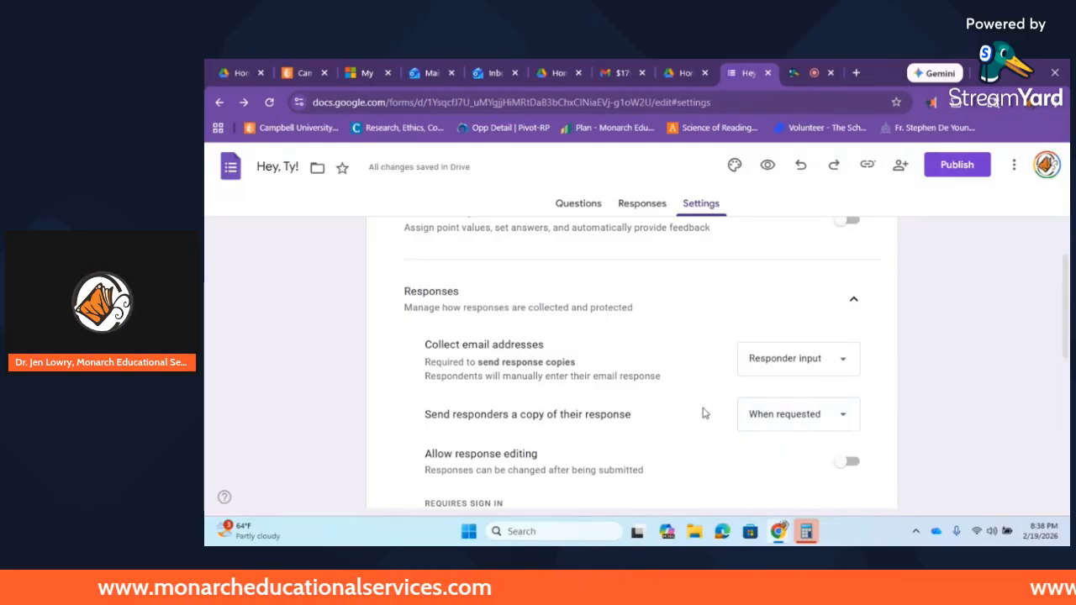
Turn on Allow response editing and turn it back off
{"action": "left_click_drag", "start_coordinate": [1070, 334], "coordinate": [1069, 385]}
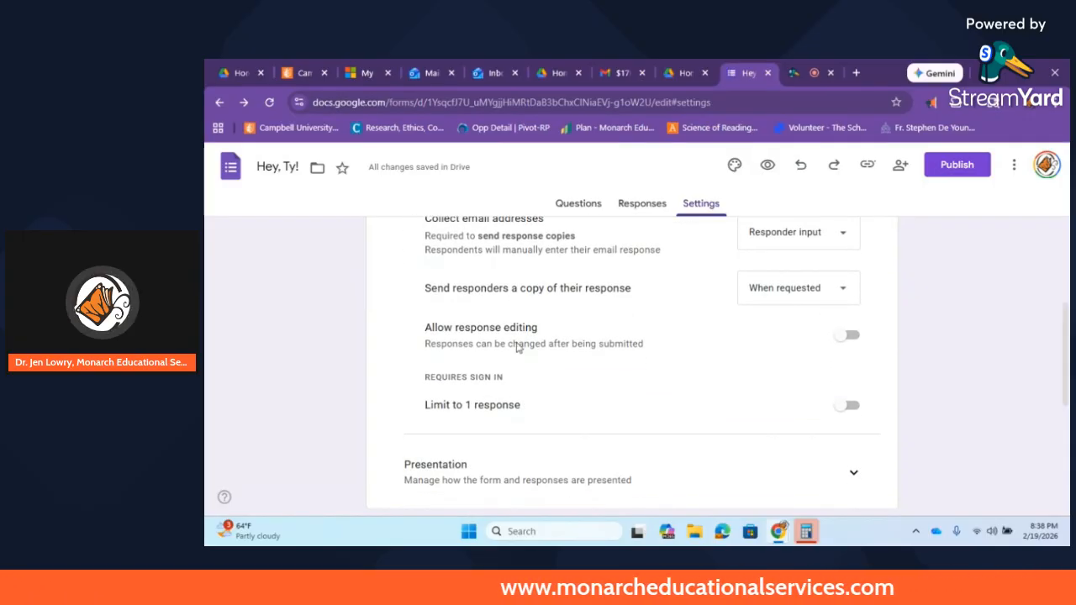
{"action": "left_click", "coordinate": [842, 340]}
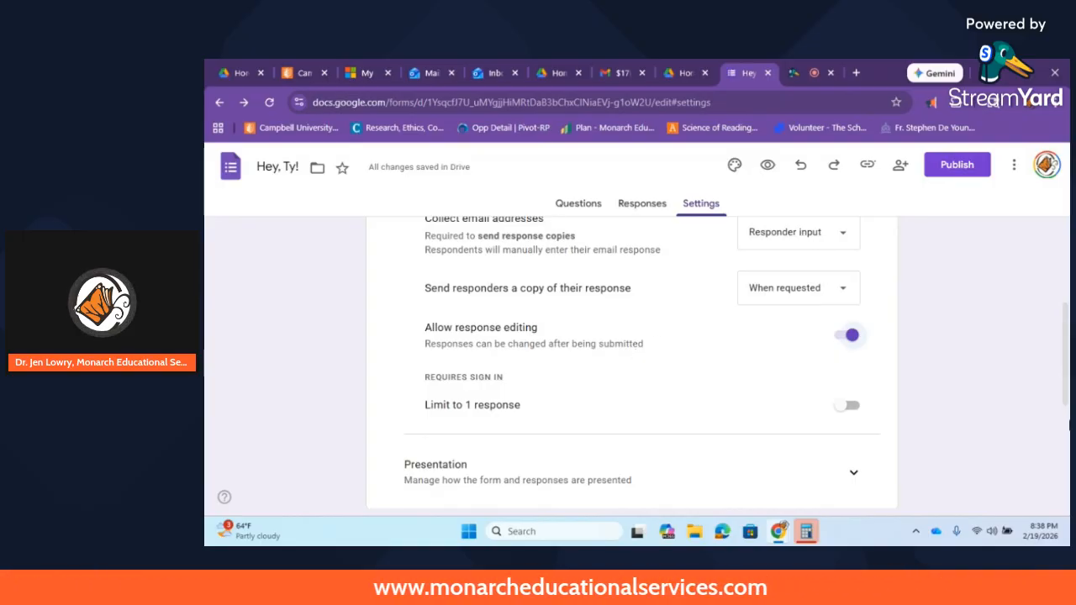
{"action": "scroll", "coordinate": [771, 255], "scroll_direction": "up", "scroll_amount": 3}
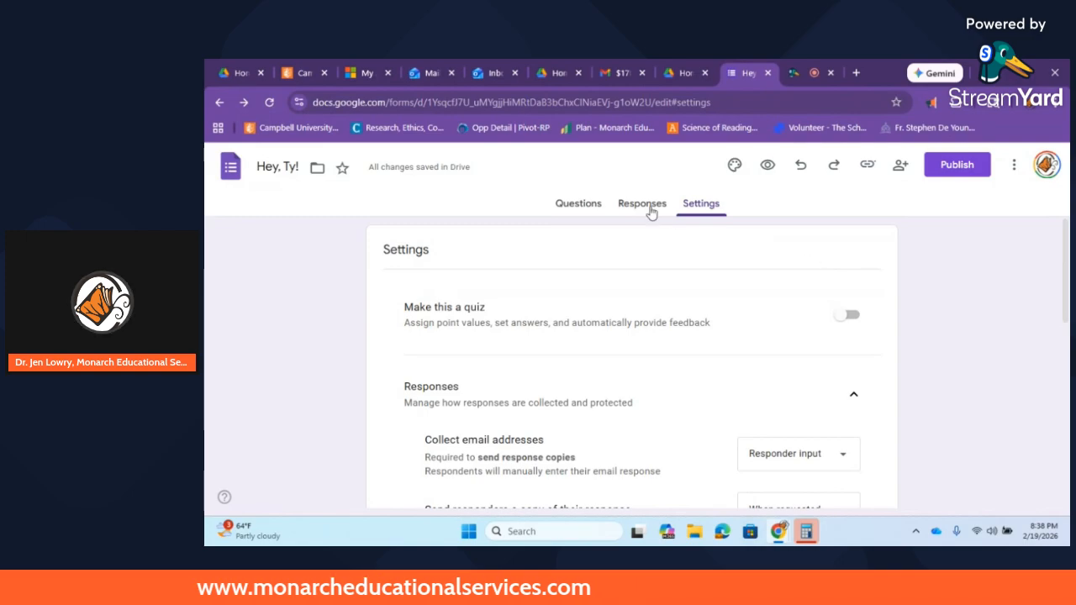
{"action": "scroll", "coordinate": [1068, 370], "scroll_direction": "down", "scroll_amount": 3}
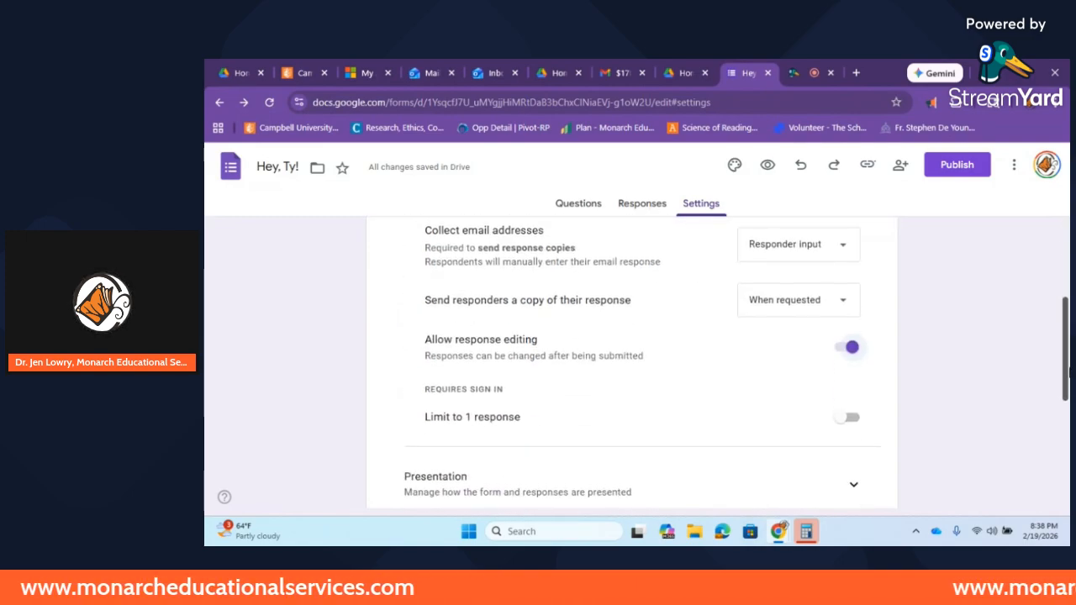
{"action": "scroll", "coordinate": [1069, 383], "scroll_direction": "up", "scroll_amount": 1}
{"action": "left_click", "coordinate": [848, 337]}
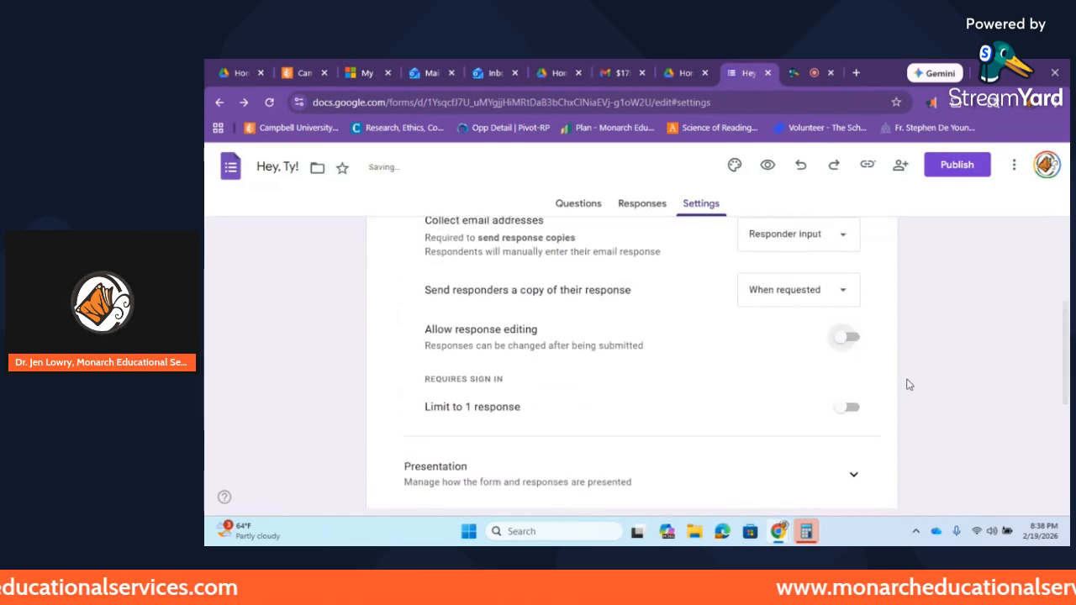
Turn on Limit to 1 response, read its sign-in requirement, and turn the limit back off
{"action": "scroll", "coordinate": [900, 336], "scroll_direction": "down", "scroll_amount": 1}
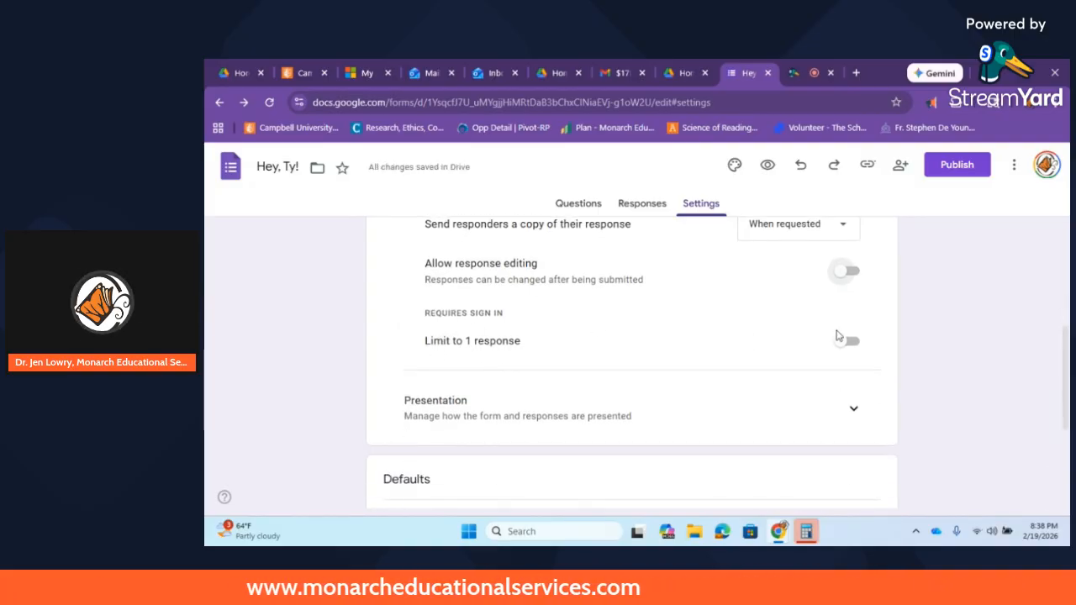
{"action": "left_click", "coordinate": [848, 342]}
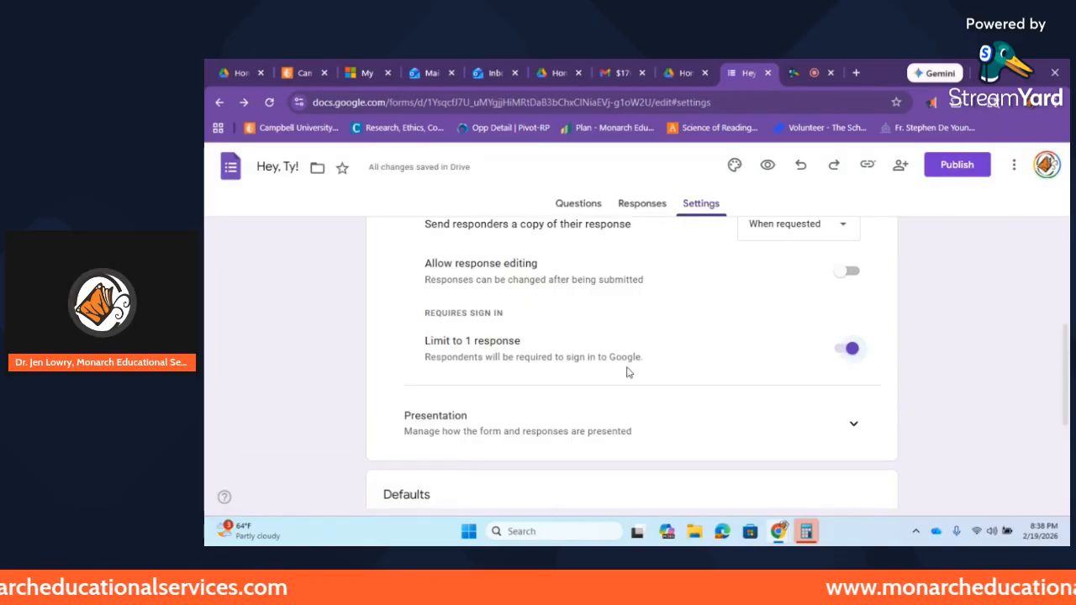
{"action": "left_click_drag", "start_coordinate": [647, 367], "coordinate": [543, 368]}
{"action": "left_click", "coordinate": [678, 382]}
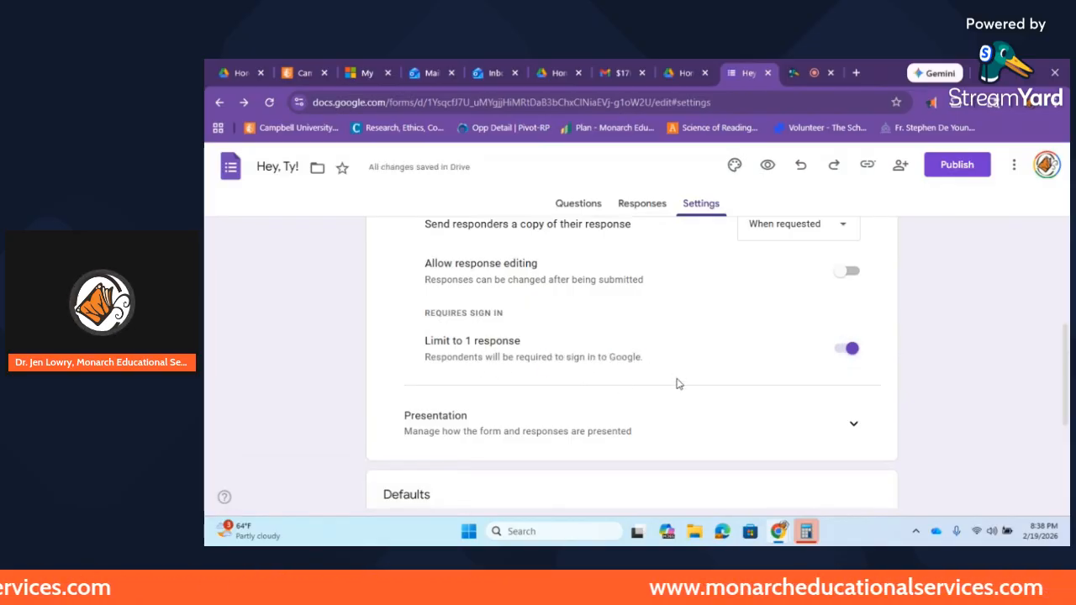
{"action": "left_click", "coordinate": [851, 348]}
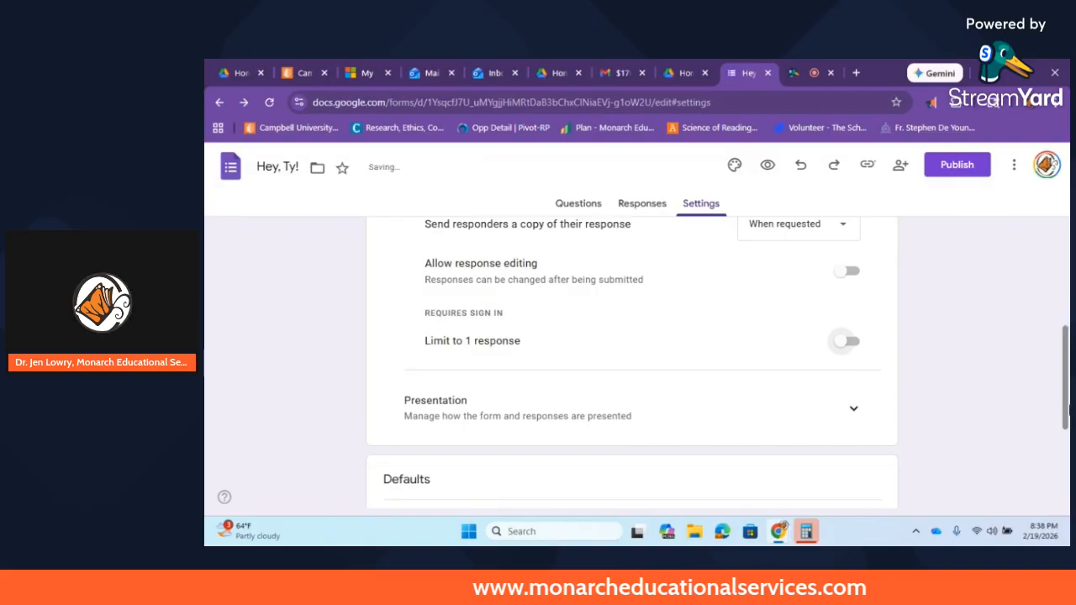
Expand the Presentation settings and turn on Show progress bar
{"action": "scroll", "coordinate": [1066, 404], "scroll_direction": "down", "scroll_amount": 1}
{"action": "left_click", "coordinate": [854, 356]}
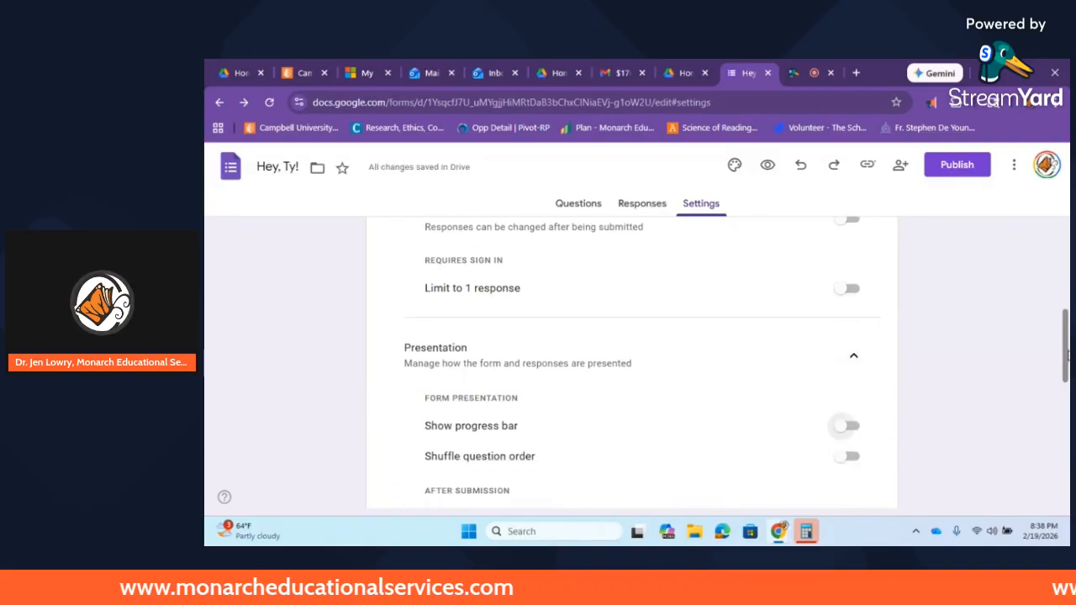
{"action": "scroll", "coordinate": [1067, 395], "scroll_direction": "down", "scroll_amount": 2}
{"action": "left_click", "coordinate": [839, 270]}
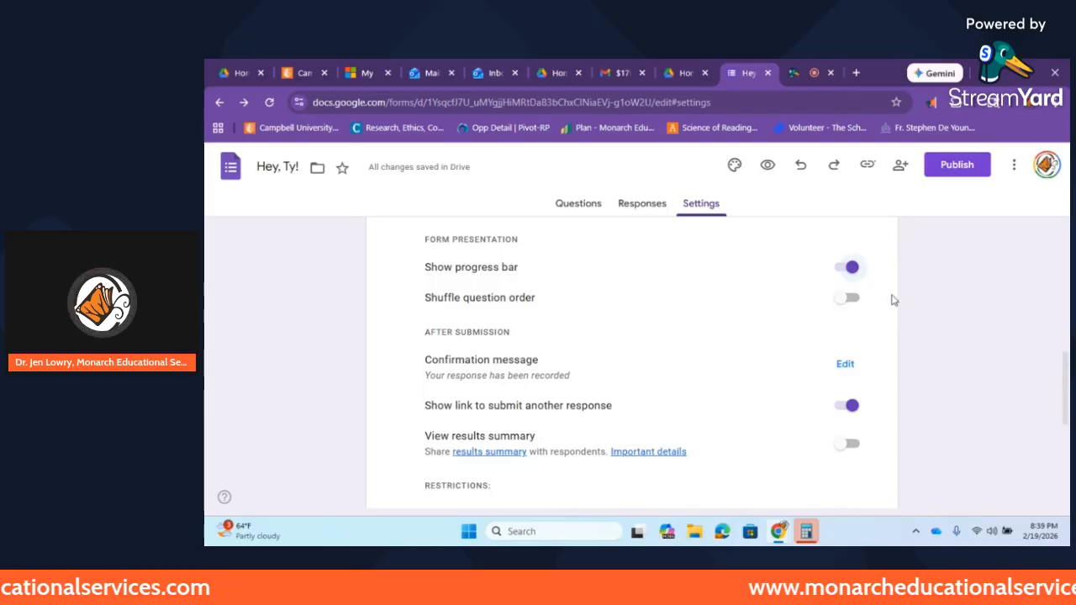
Save the confirmation message "Thanks so much for reaching out! I'll get back to you soon! Clean, Value-Based Stories That Inspire"
{"action": "left_click", "coordinate": [846, 365]}
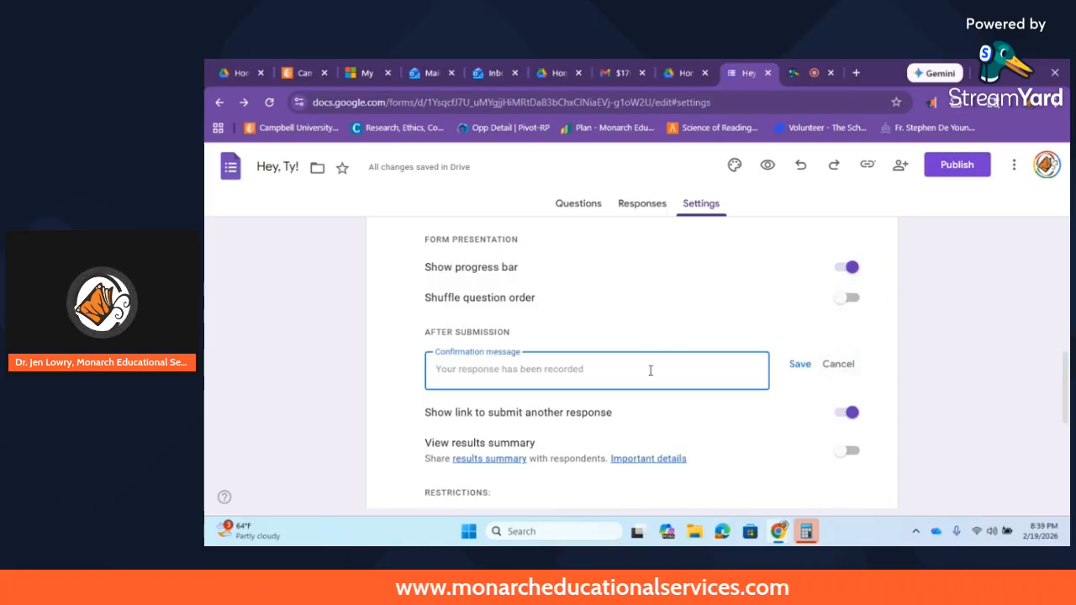
{"action": "type", "text": "Clean,"}
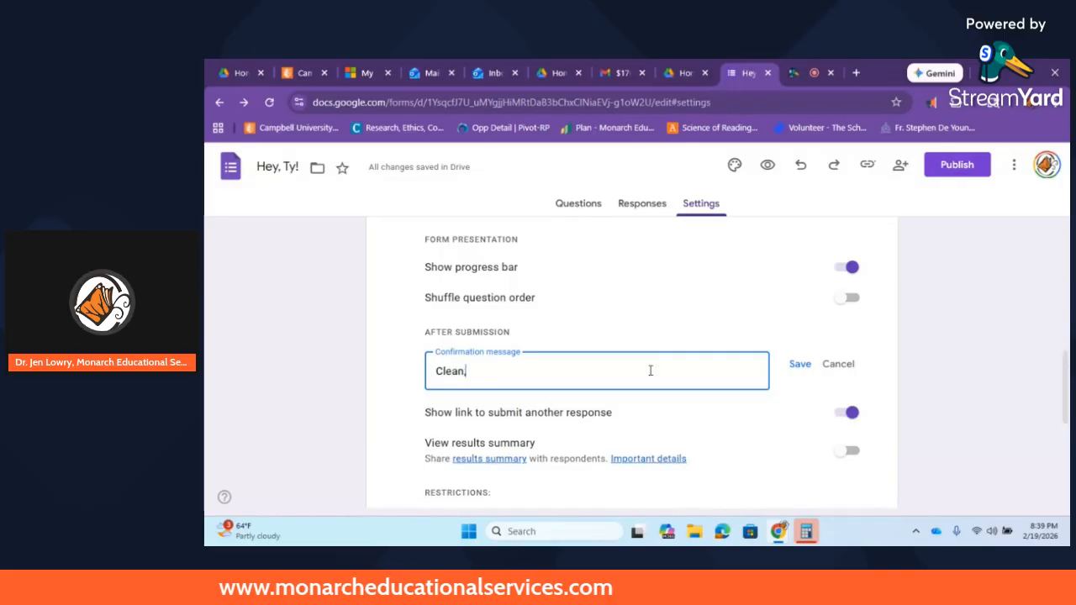
{"action": "type", "text": "va"}
{"action": "key", "text": "BackSpace"}
{"action": "key", "text": "BackSpace"}
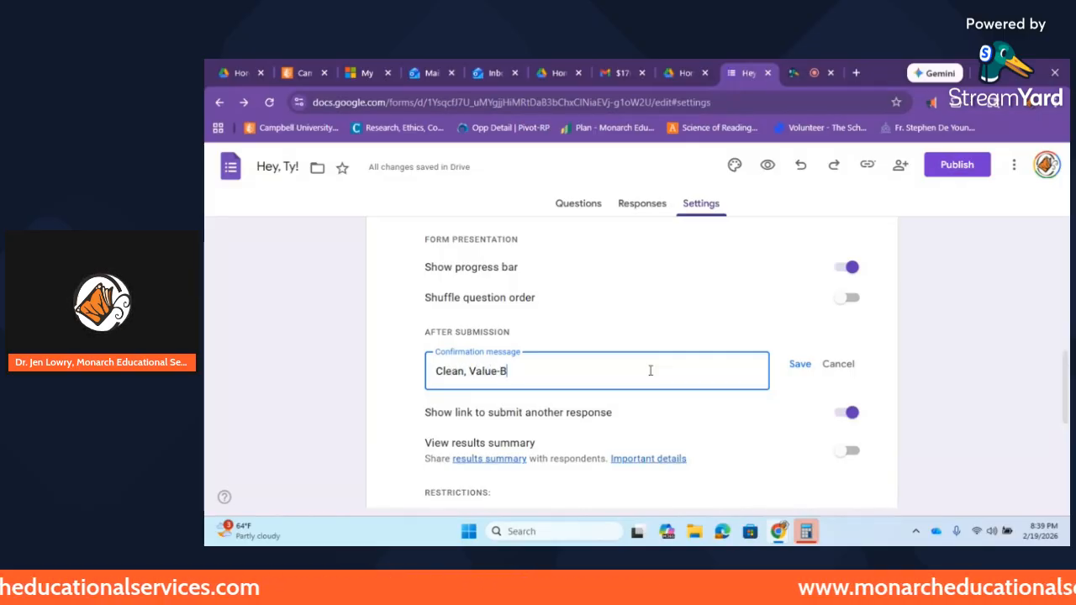
{"action": "type", "text": "Value-Based Stories That Inspire"}
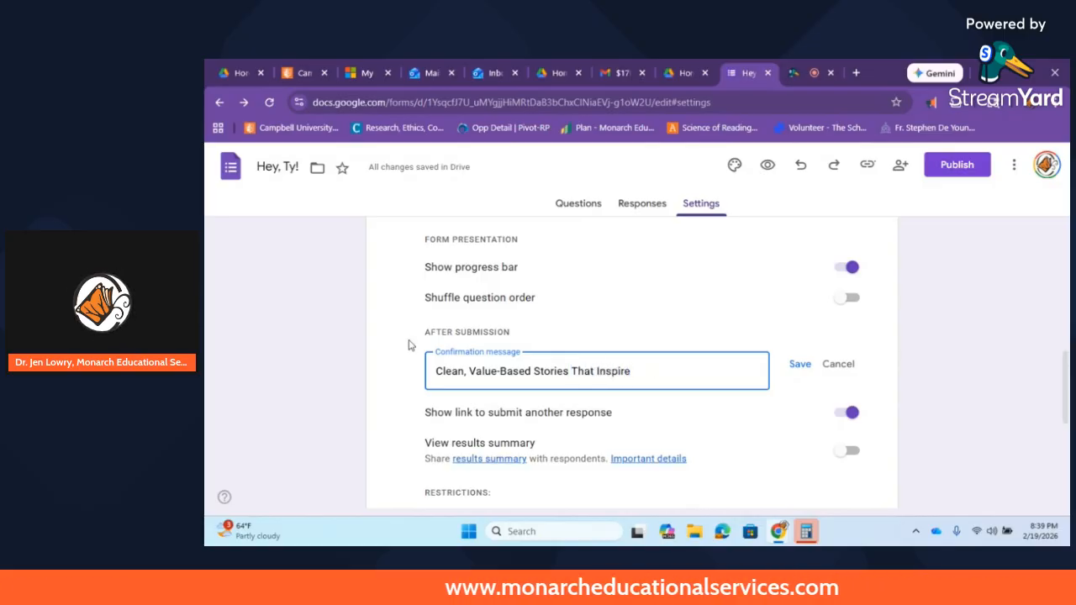
{"action": "type", "text": "Thanks so much for "}
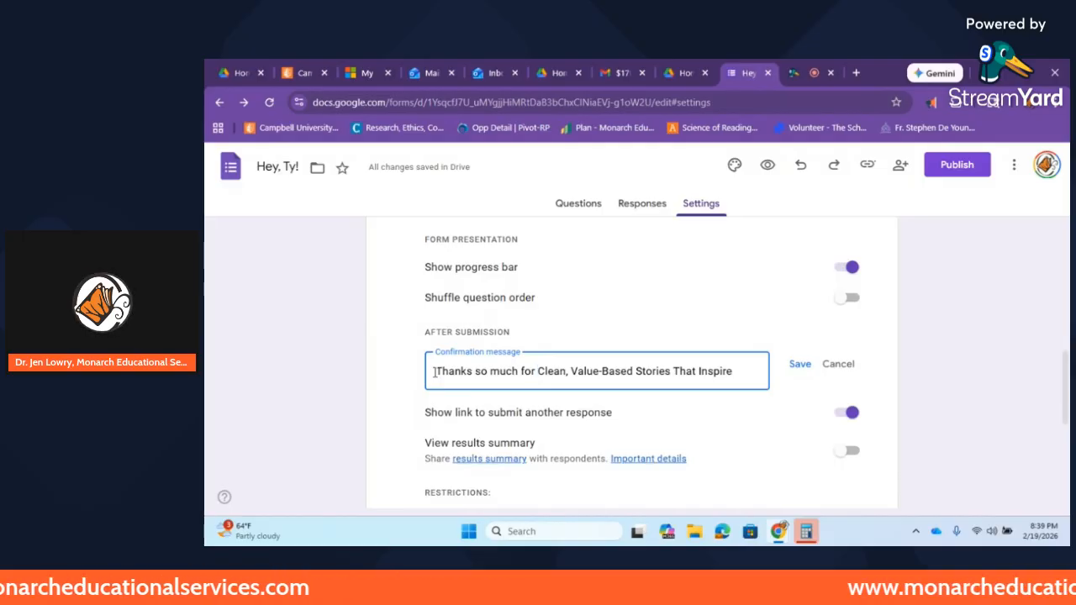
{"action": "type", "text": "reaching out! "}
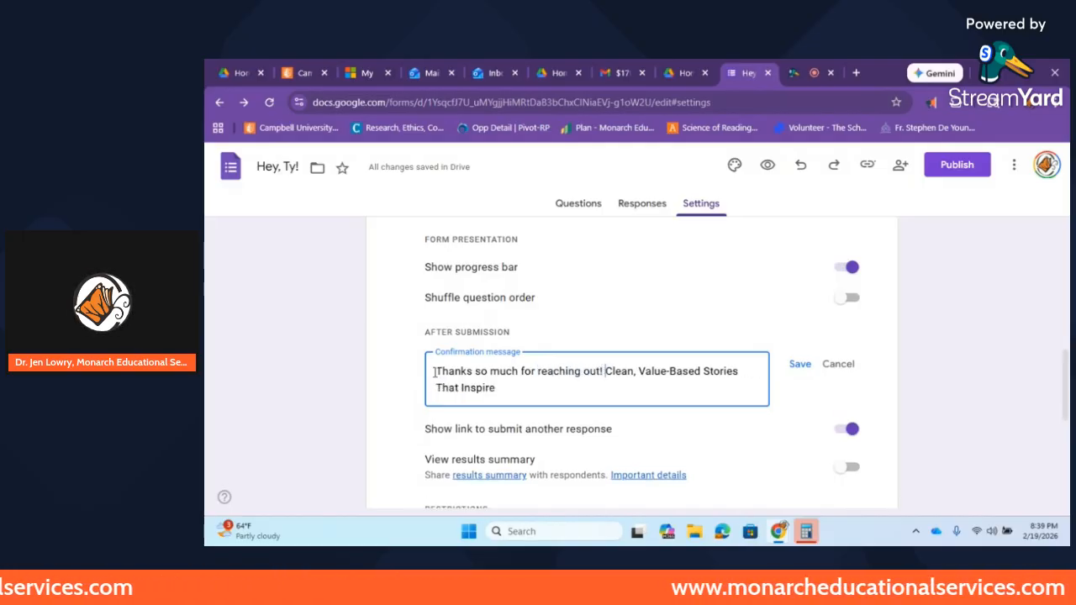
{"action": "type", "text": "I'll get "}
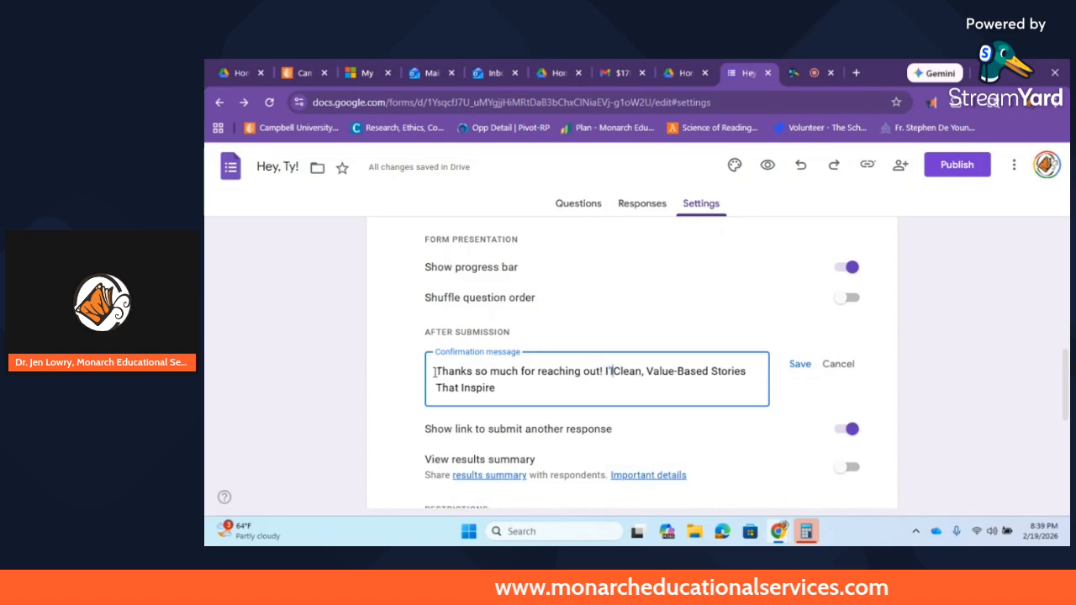
{"action": "type", "text": "back to you soon!"}
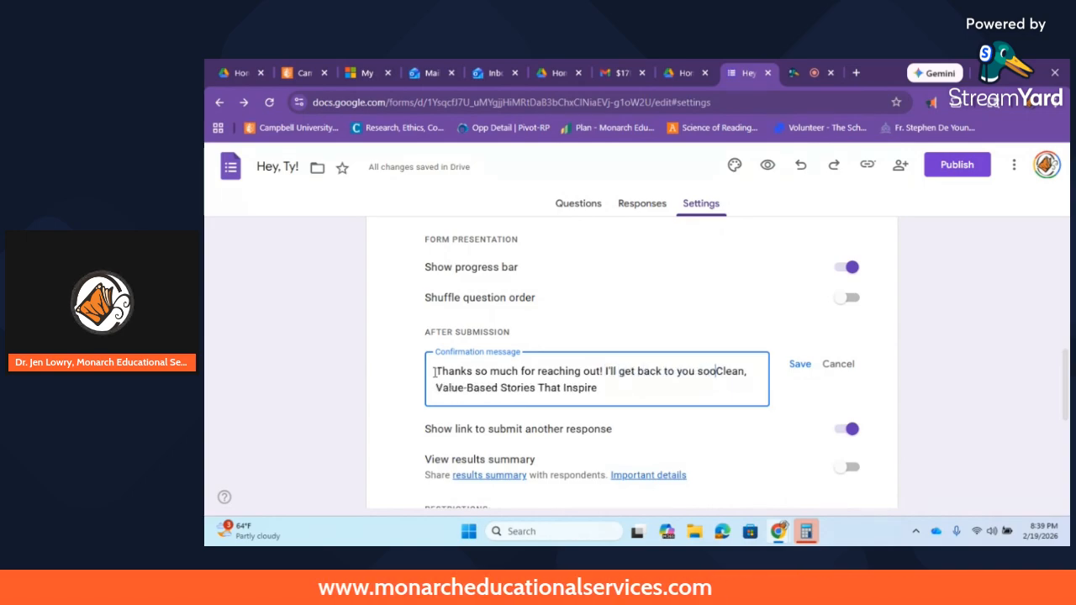
{"action": "left_click", "coordinate": [799, 364]}
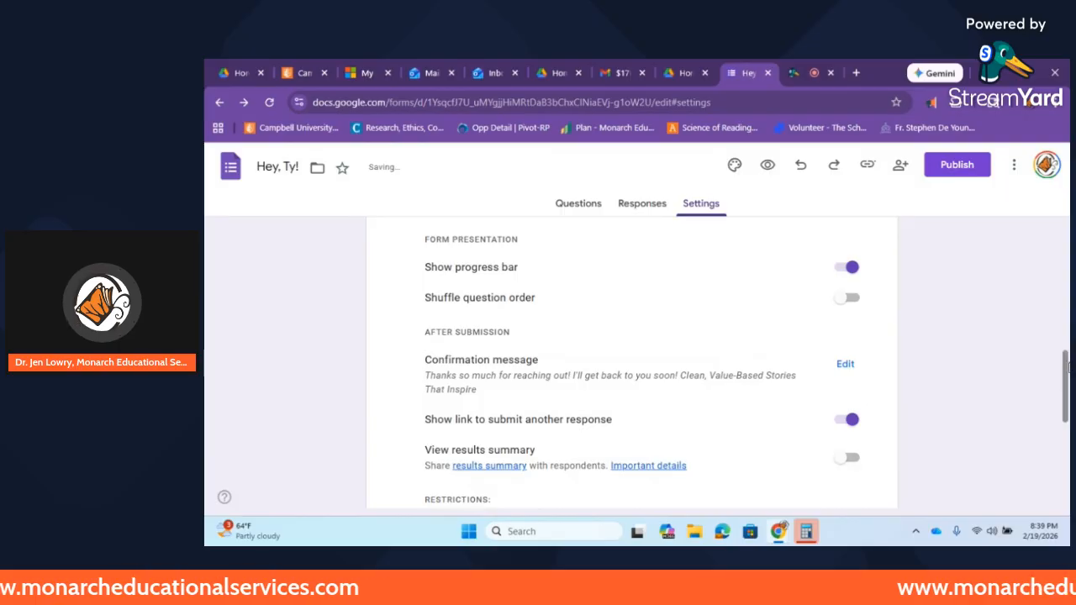
Turn on View results summary so respondents can see the shared results
{"action": "scroll", "coordinate": [875, 353], "scroll_direction": "down", "scroll_amount": 2}
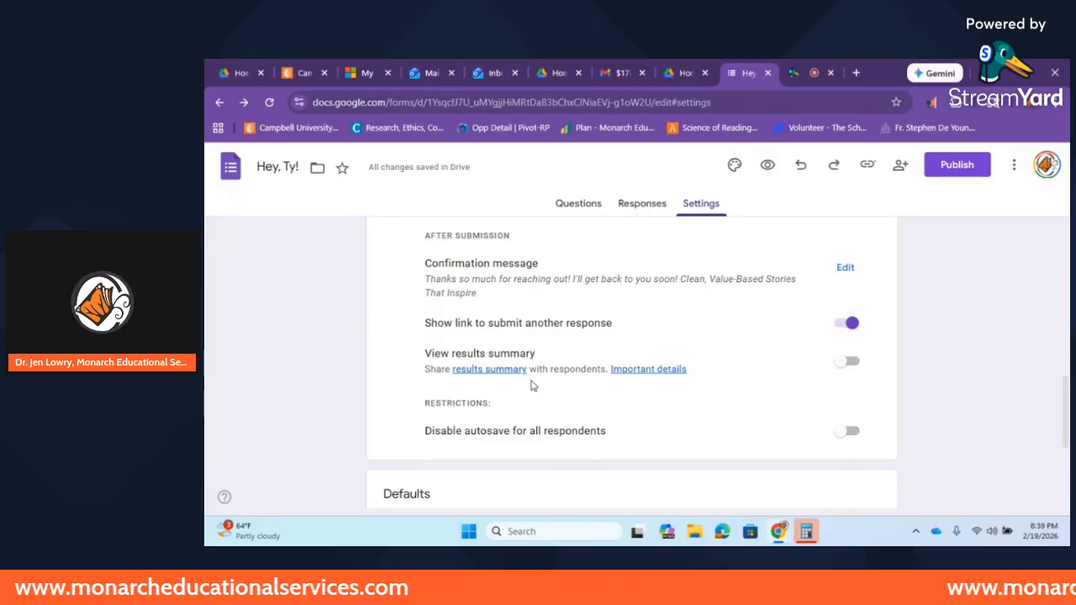
{"action": "left_click", "coordinate": [848, 362]}
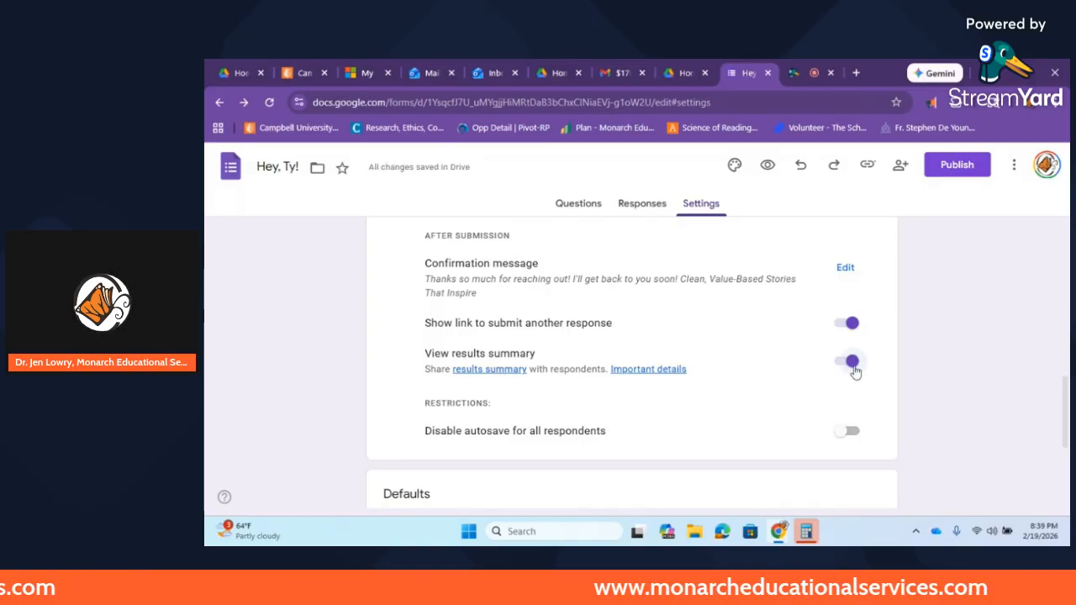
Turn off View results summary so respondents cannot see the shared results
{"action": "left_click_drag", "start_coordinate": [609, 371], "coordinate": [553, 375]}
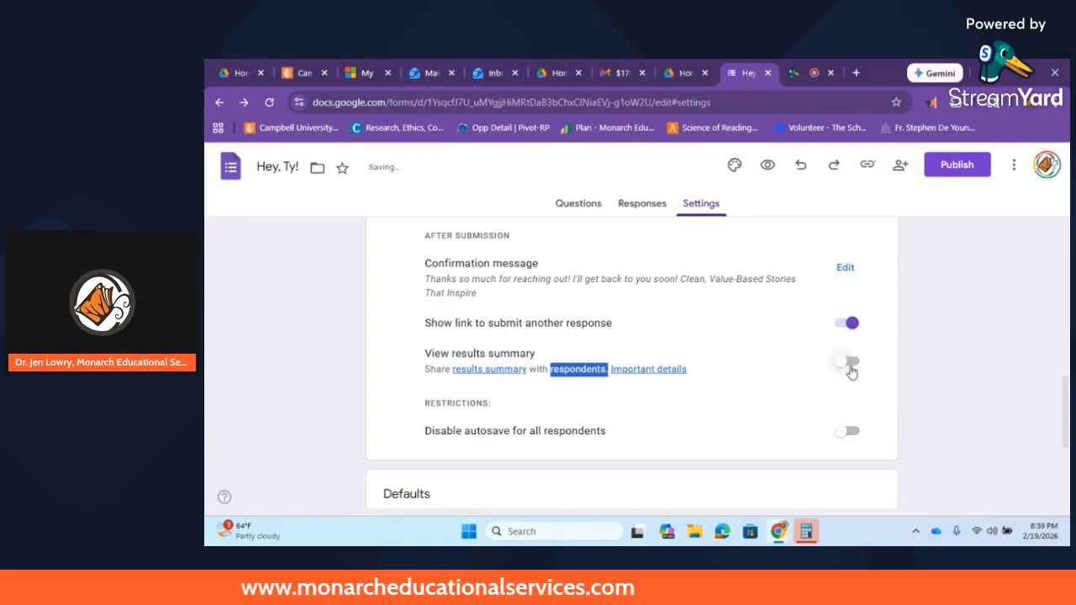
{"action": "left_click", "coordinate": [825, 382]}
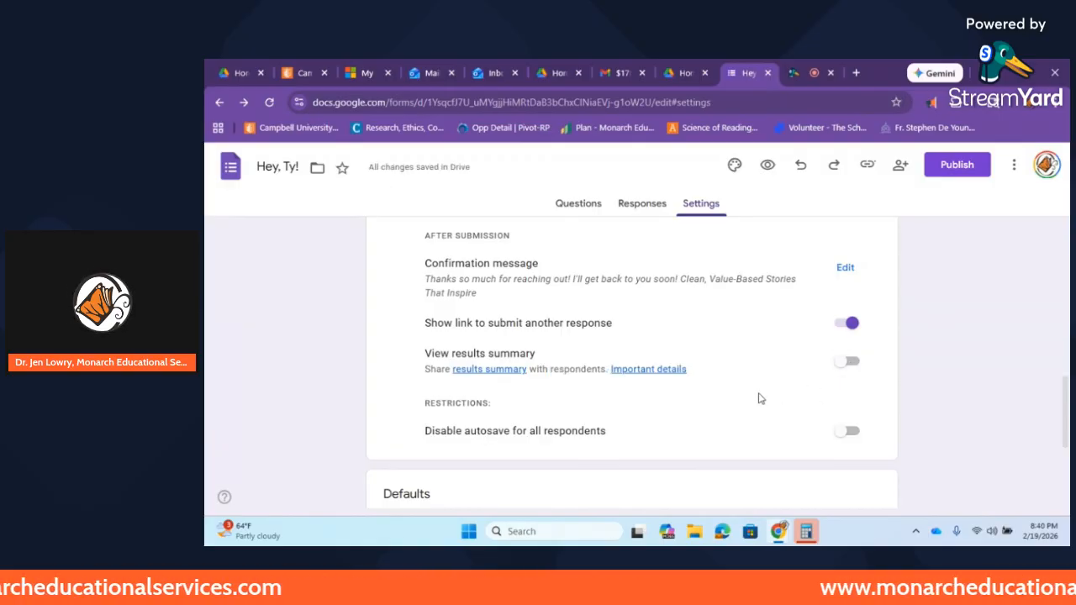
Expand Form defaults and set Collect email addresses by default to Responder input
{"action": "left_click_drag", "start_coordinate": [1068, 388], "coordinate": [1068, 458]}
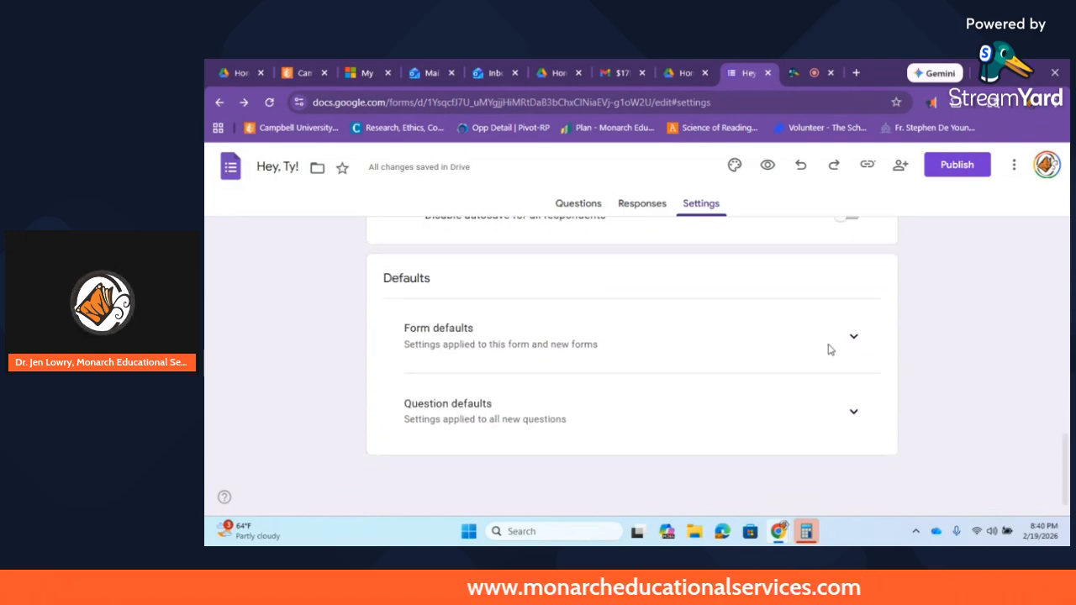
{"action": "left_click", "coordinate": [853, 339]}
{"action": "left_click", "coordinate": [844, 394]}
{"action": "left_click", "coordinate": [824, 459]}
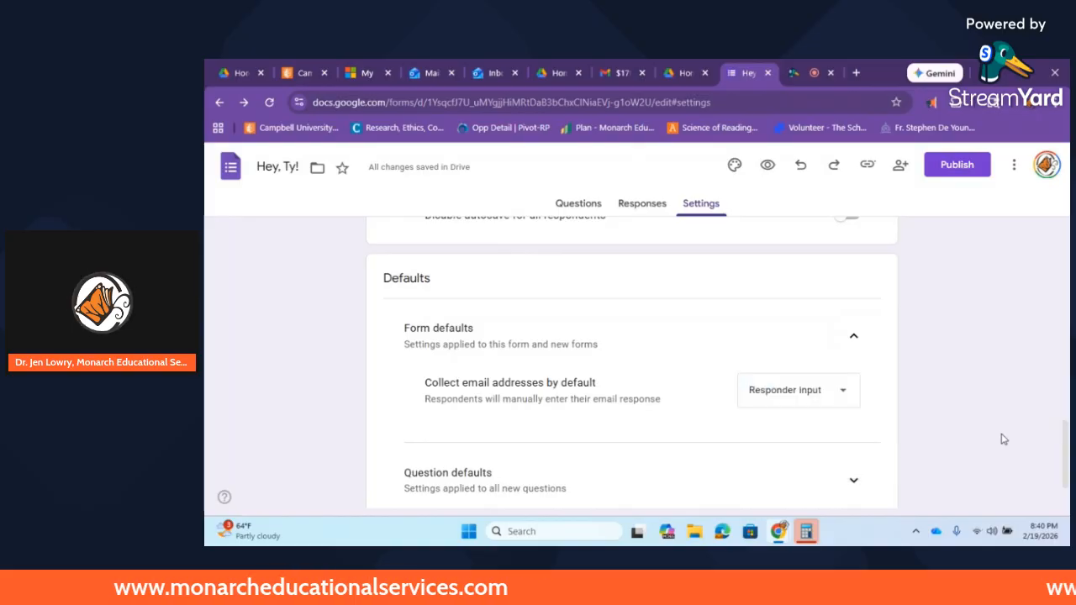
Expand Question defaults, check the option for making questions required by default, and collapse the section
{"action": "left_click_drag", "start_coordinate": [1065, 450], "coordinate": [1065, 468]}
{"action": "left_click", "coordinate": [854, 412]}
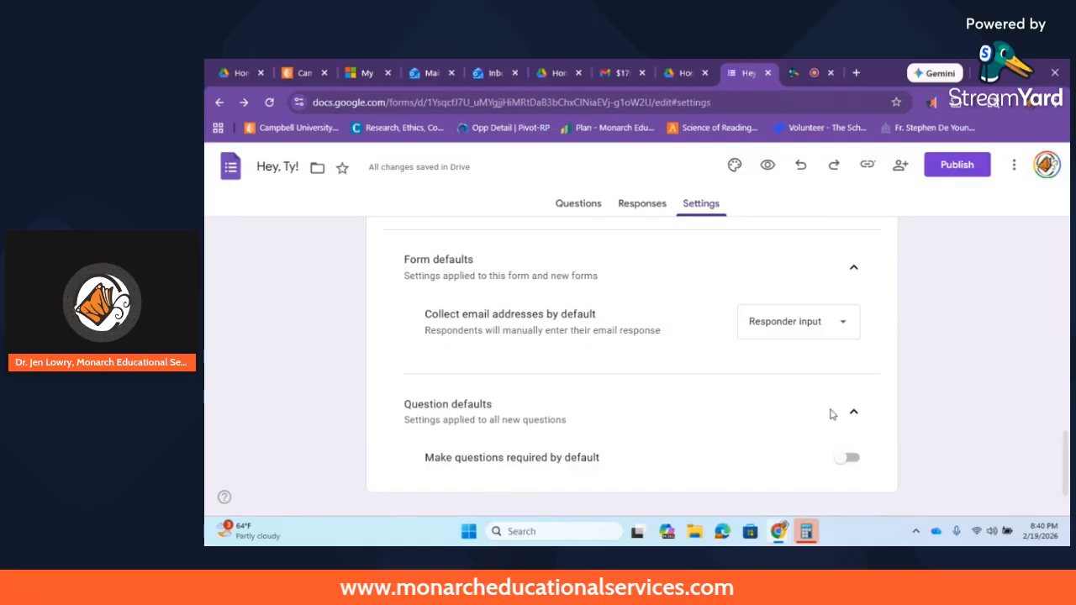
{"action": "left_click", "coordinate": [858, 414]}
{"action": "scroll", "coordinate": [700, 276], "scroll_direction": "up", "scroll_amount": 10}
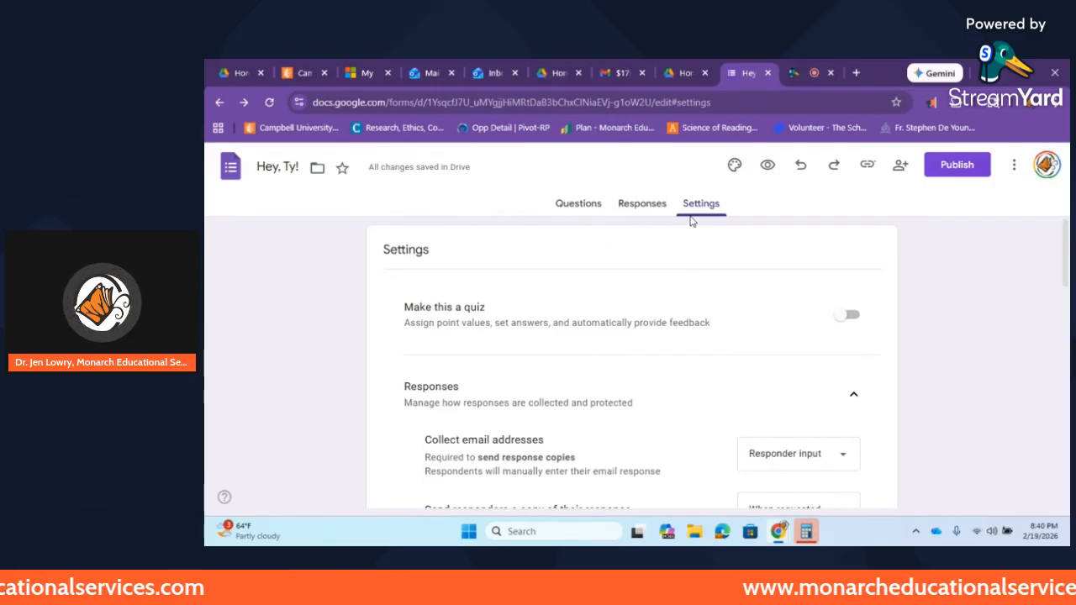
Preview the form as respondents see it and return to the form editor
{"action": "left_click", "coordinate": [766, 168]}
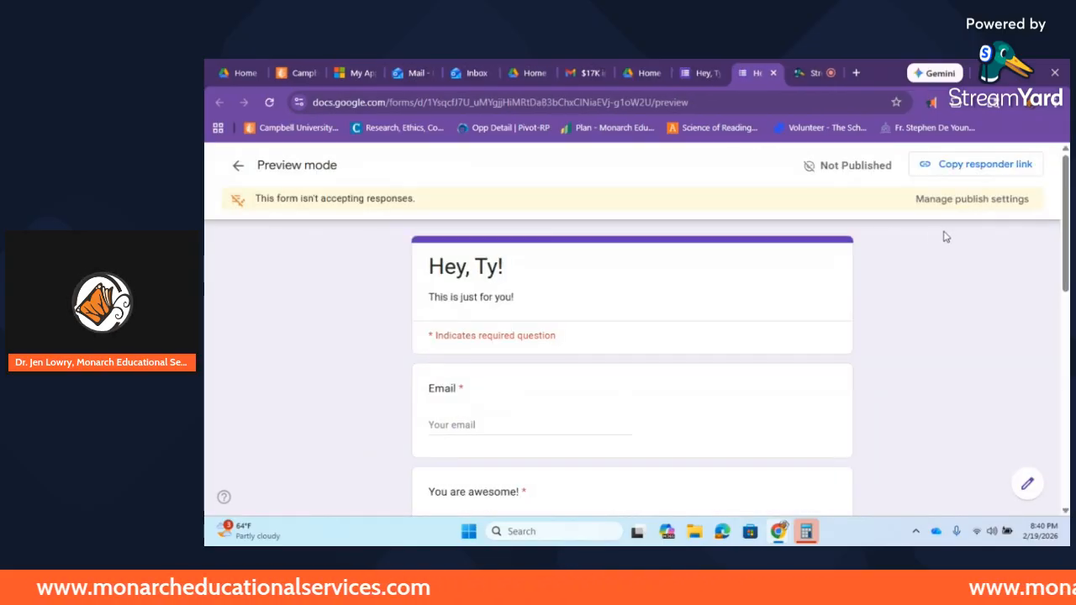
{"action": "left_click", "coordinate": [240, 168]}
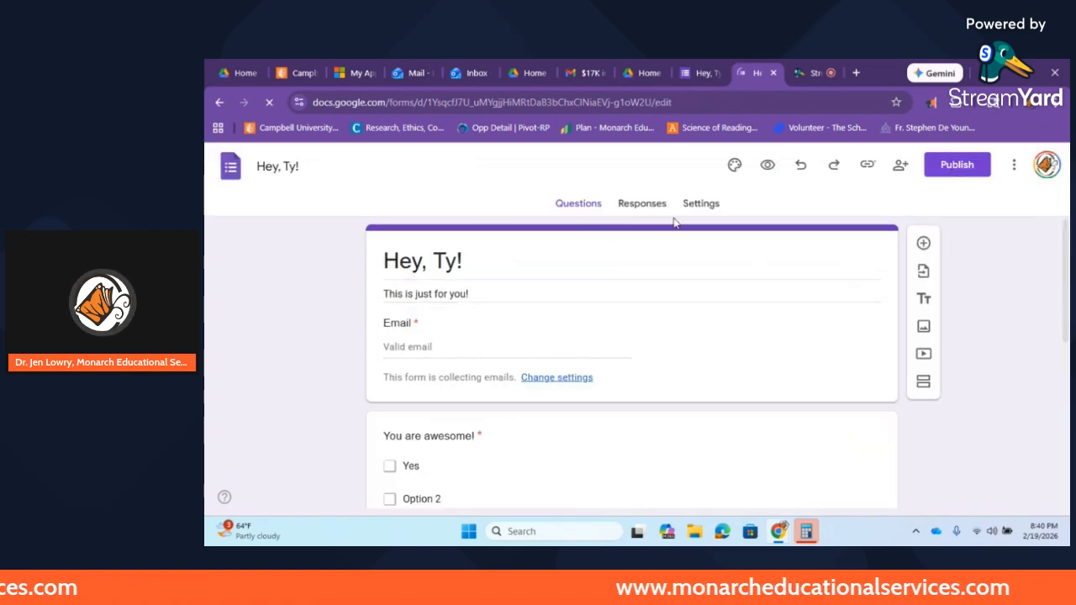
Open the theme options and set the header, question and text fonts all to Raleway
{"action": "left_click", "coordinate": [734, 168]}
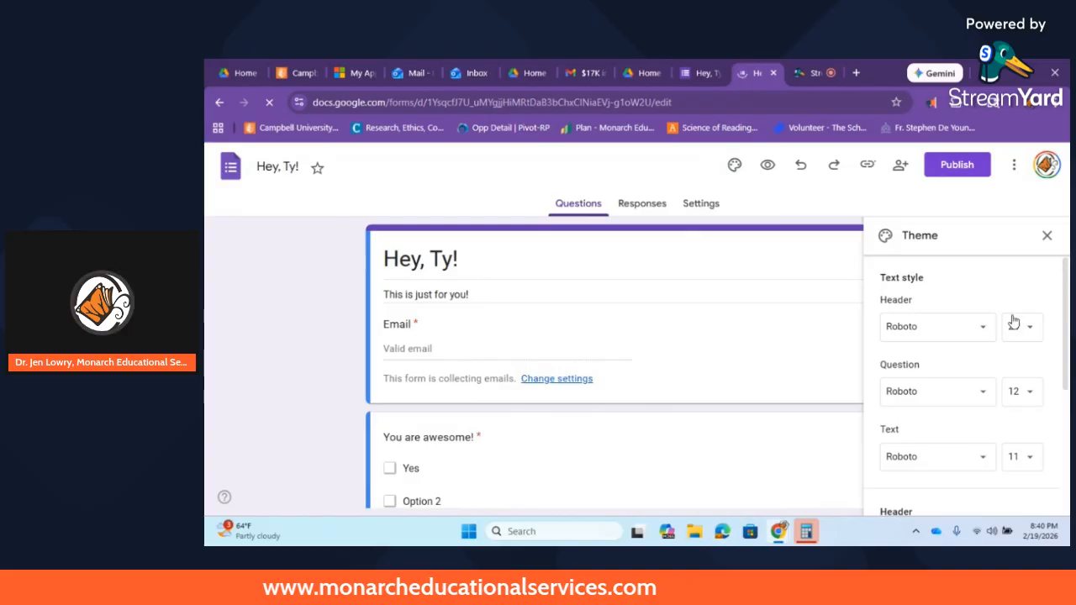
{"action": "left_click", "coordinate": [983, 328]}
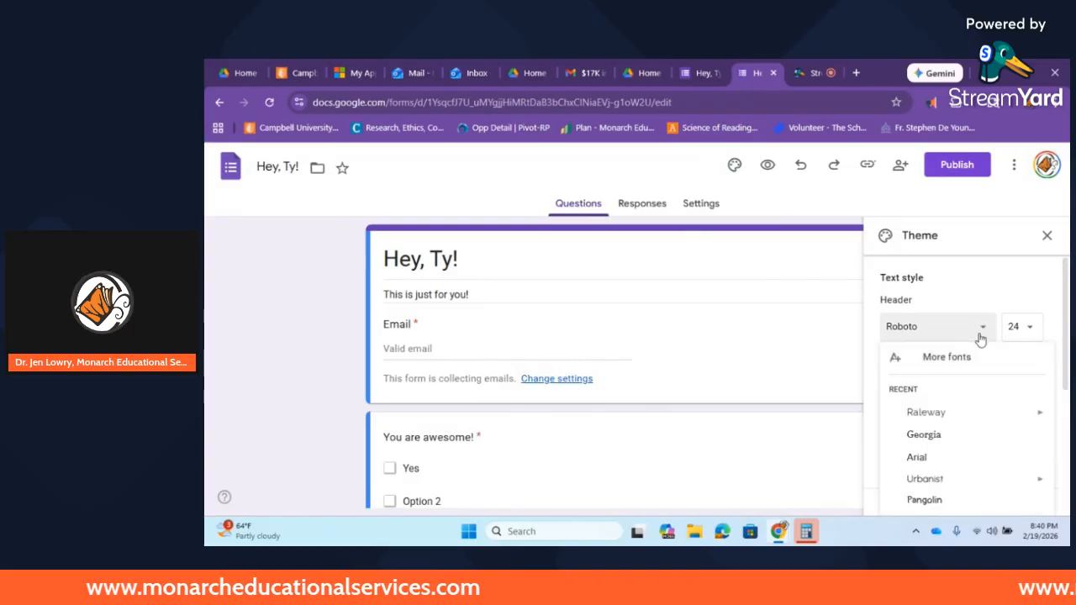
{"action": "left_click", "coordinate": [962, 412]}
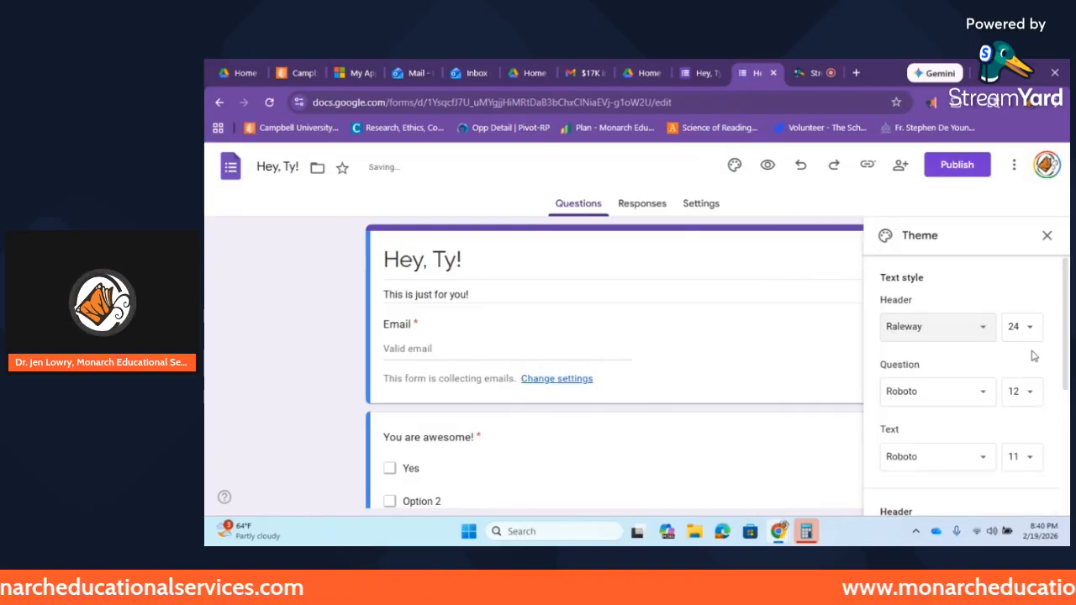
{"action": "left_click", "coordinate": [982, 395]}
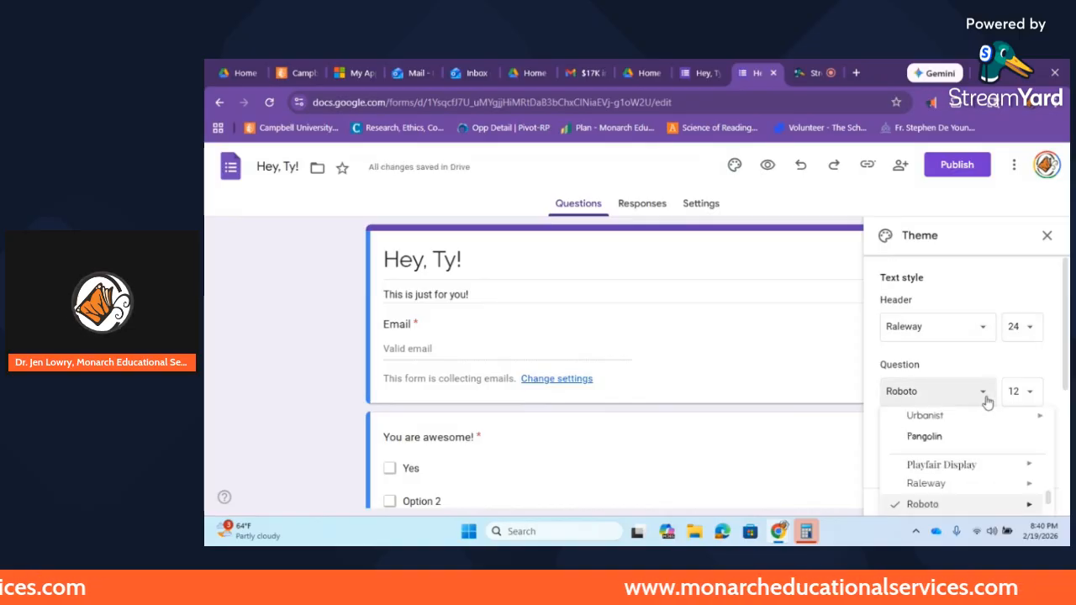
{"action": "left_click", "coordinate": [925, 477]}
{"action": "scroll", "coordinate": [967, 362], "scroll_direction": "down", "scroll_amount": 2}
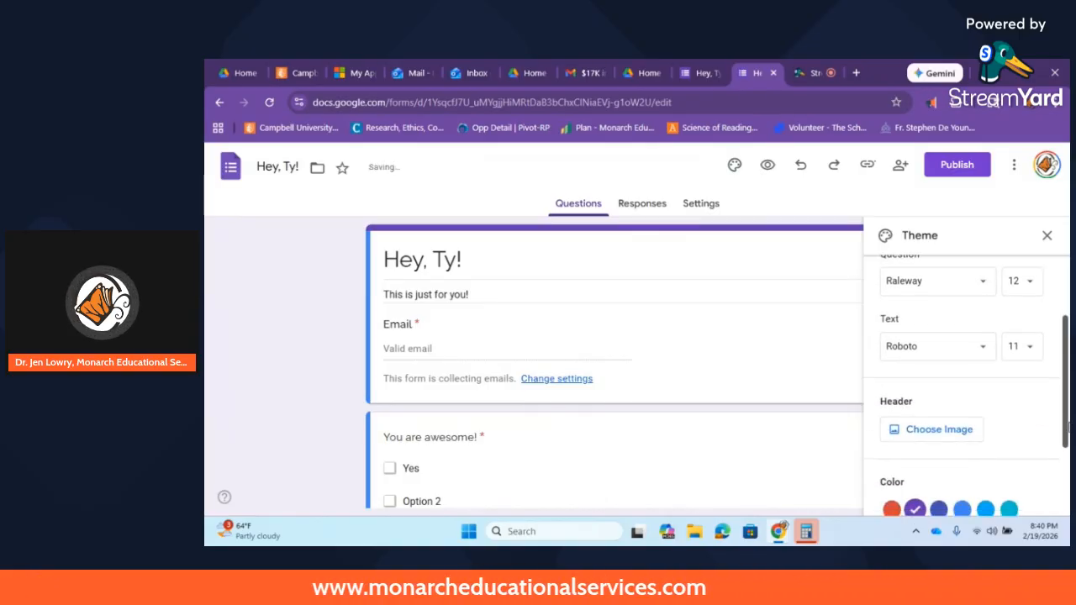
{"action": "left_click", "coordinate": [984, 355]}
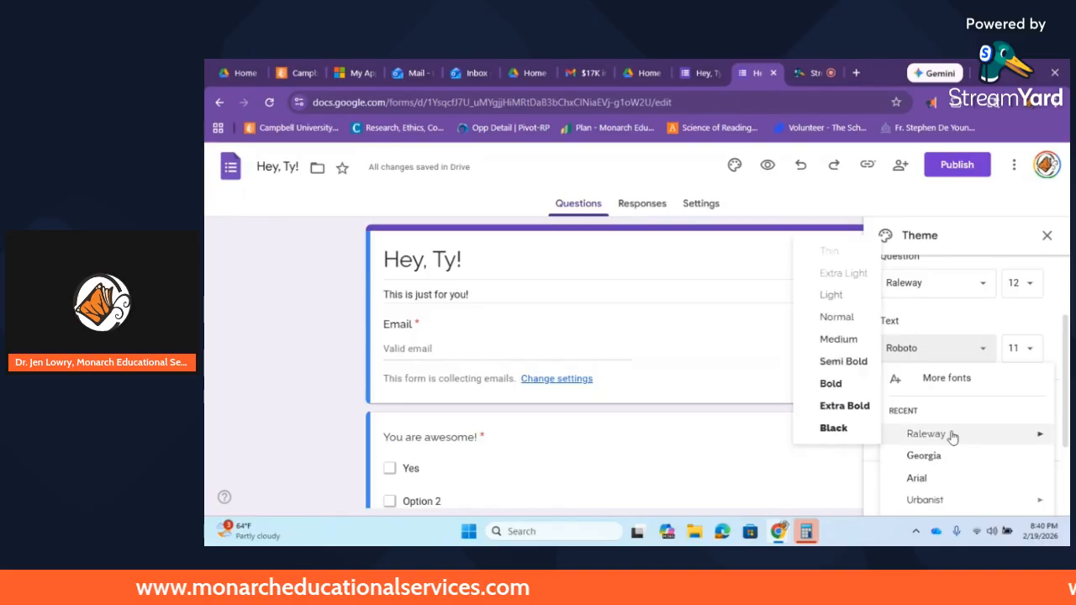
{"action": "left_click", "coordinate": [951, 435]}
Set the theme color to orange
{"action": "scroll", "coordinate": [1070, 453], "scroll_direction": "down", "scroll_amount": 2}
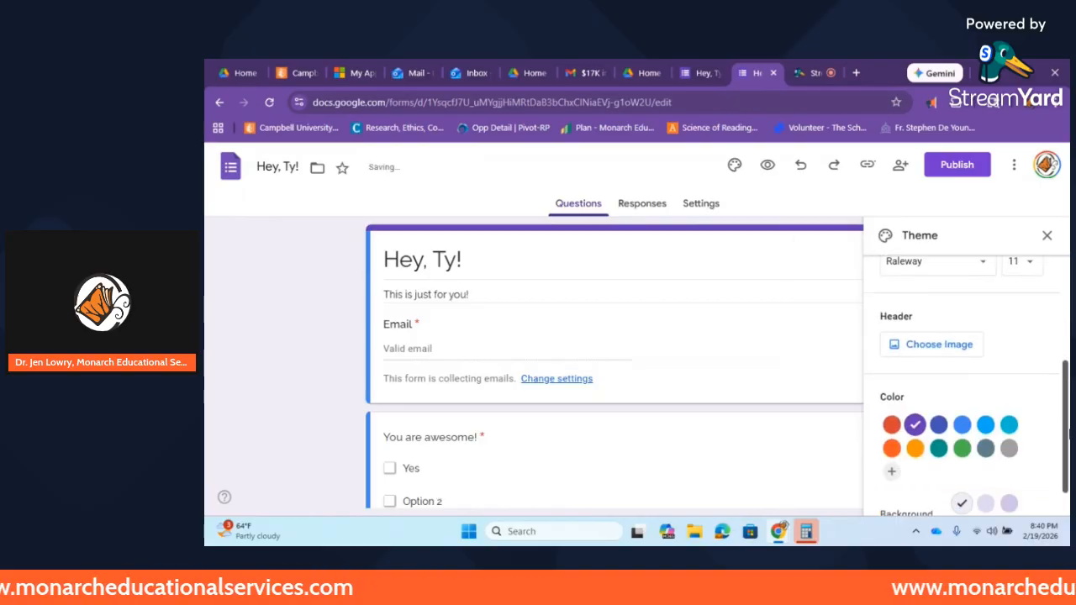
{"action": "left_click", "coordinate": [914, 414]}
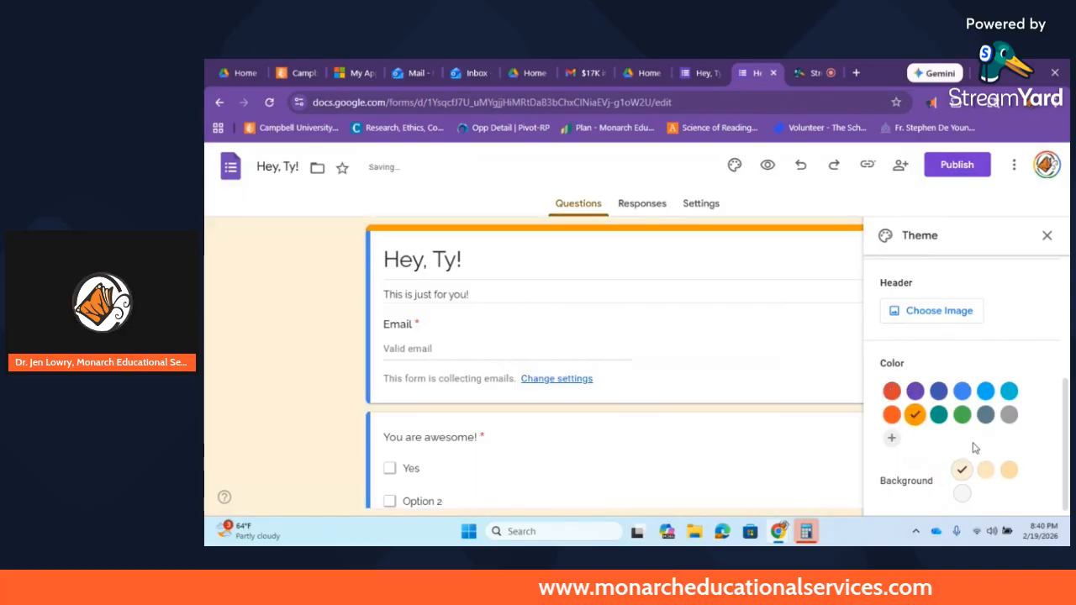
Browse the Food and dining and Party header images and the upload and photo sources, then close the image picker
{"action": "scroll", "coordinate": [1068, 380], "scroll_direction": "up", "scroll_amount": 2}
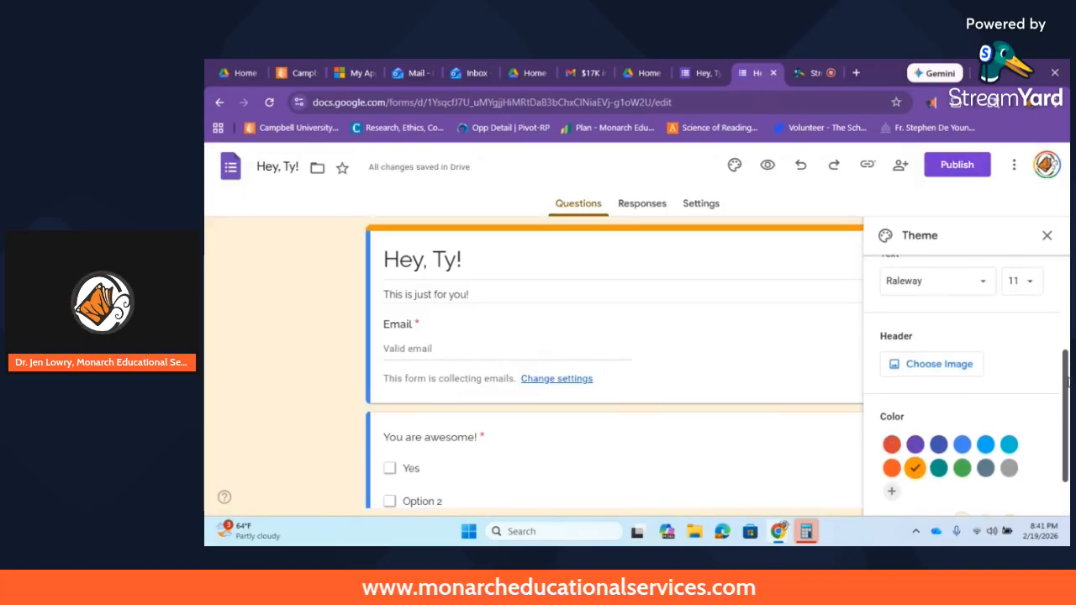
{"action": "left_click", "coordinate": [944, 374]}
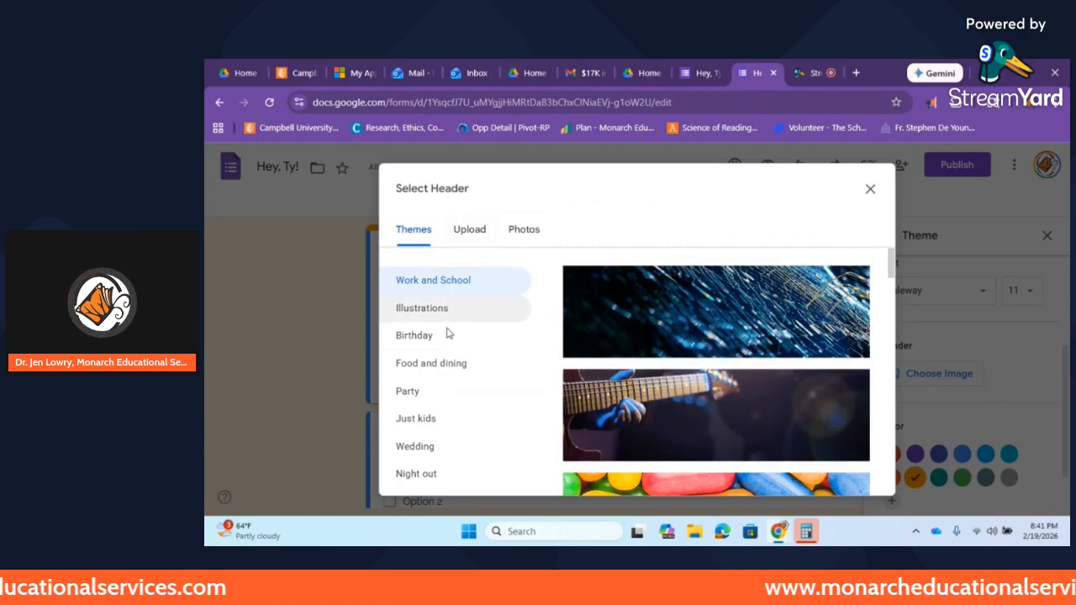
{"action": "left_click", "coordinate": [445, 375]}
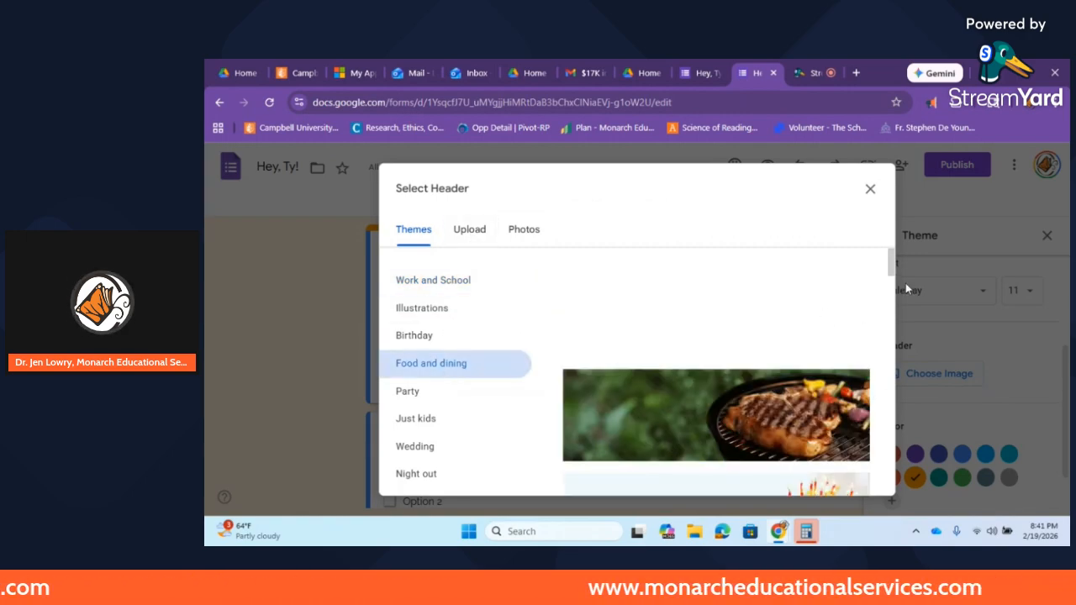
{"action": "left_click_drag", "start_coordinate": [894, 267], "coordinate": [910, 253]}
{"action": "left_click", "coordinate": [798, 396]}
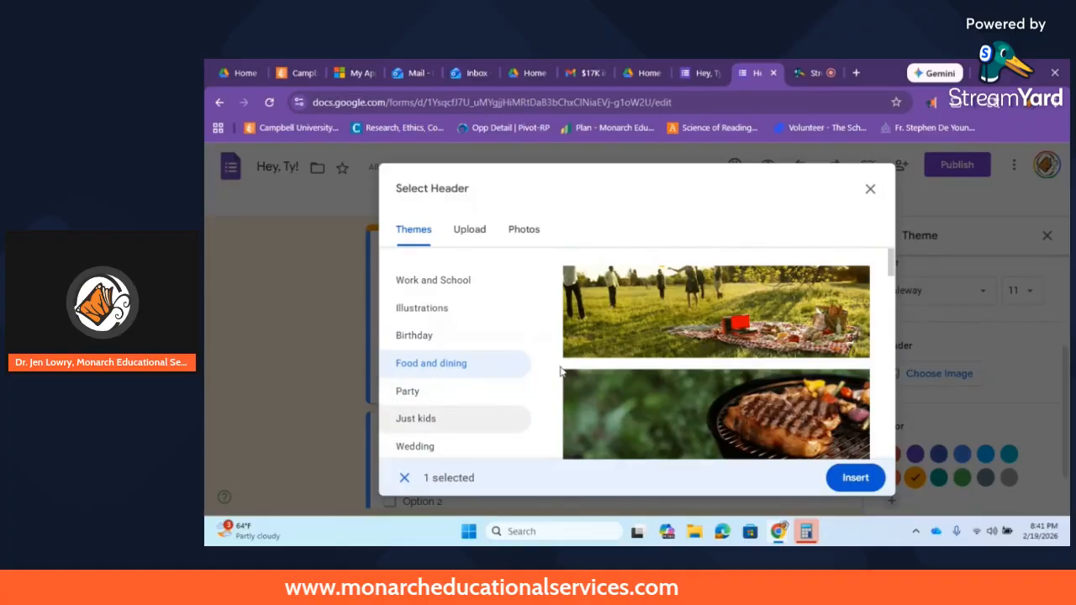
{"action": "left_click", "coordinate": [498, 389]}
{"action": "left_click_drag", "start_coordinate": [896, 275], "coordinate": [505, 244]}
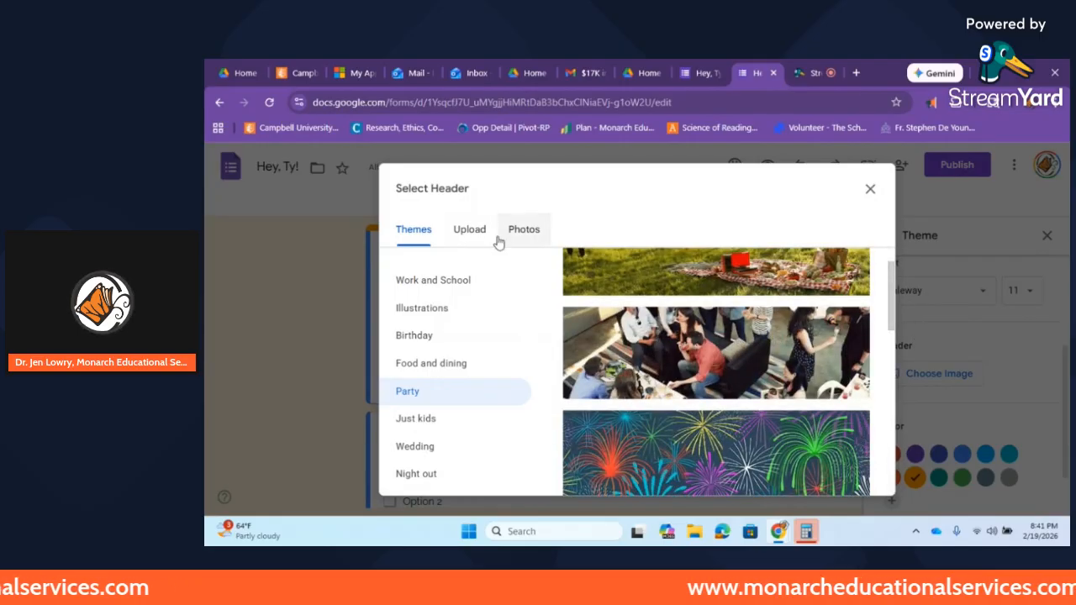
{"action": "left_click", "coordinate": [470, 233]}
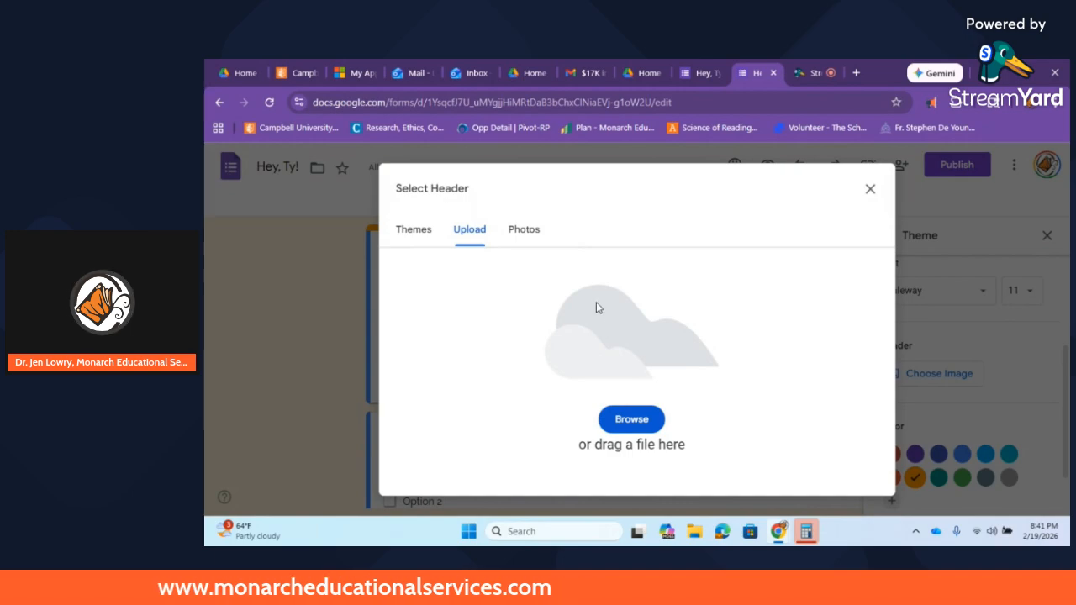
{"action": "left_click", "coordinate": [527, 238]}
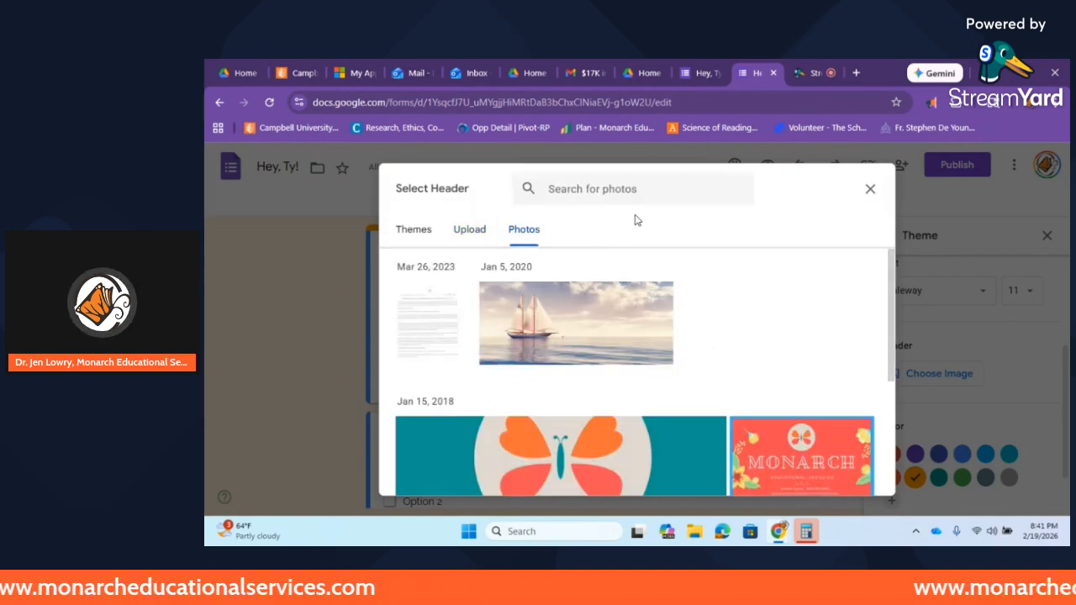
{"action": "left_click", "coordinate": [405, 234]}
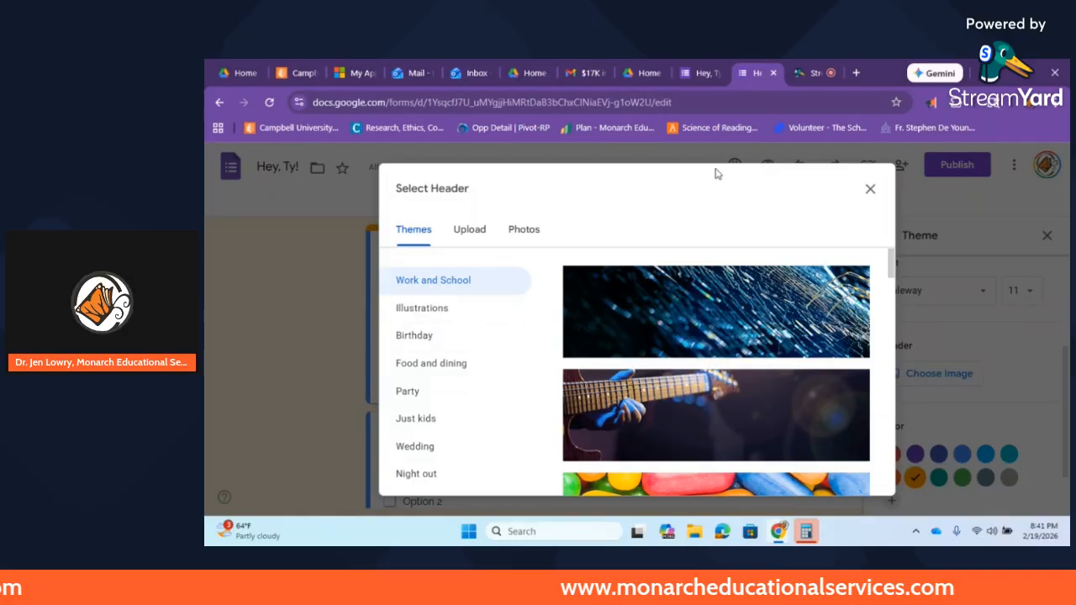
{"action": "left_click", "coordinate": [870, 191]}
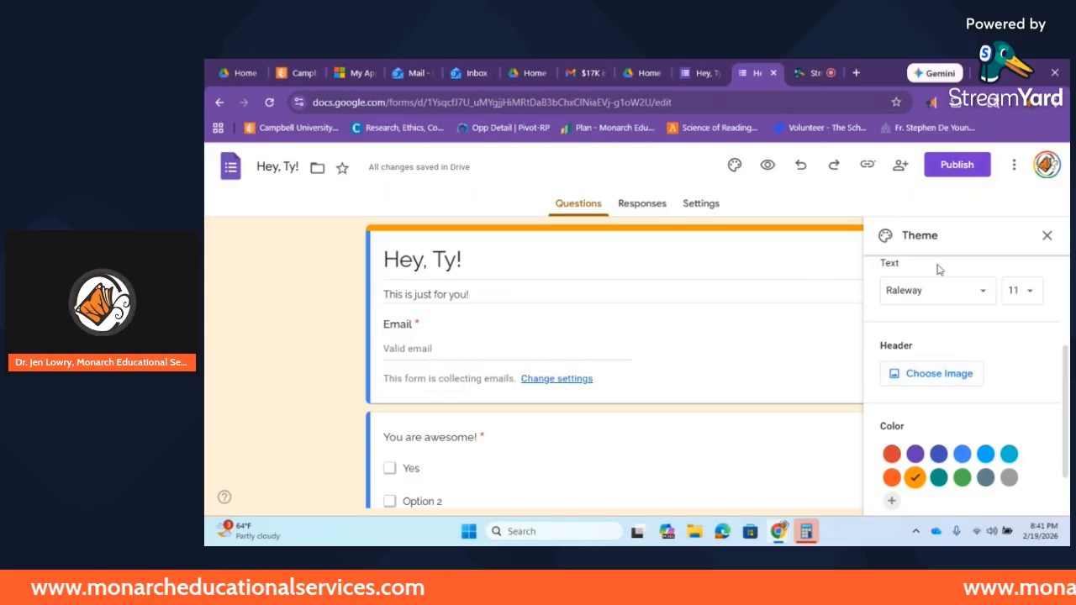
Insert the illustration of rolled diplomas and a graduation cap as the form's header image
{"action": "left_click_drag", "start_coordinate": [1065, 363], "coordinate": [1064, 278]}
{"action": "scroll", "coordinate": [968, 366], "scroll_direction": "down", "scroll_amount": 3}
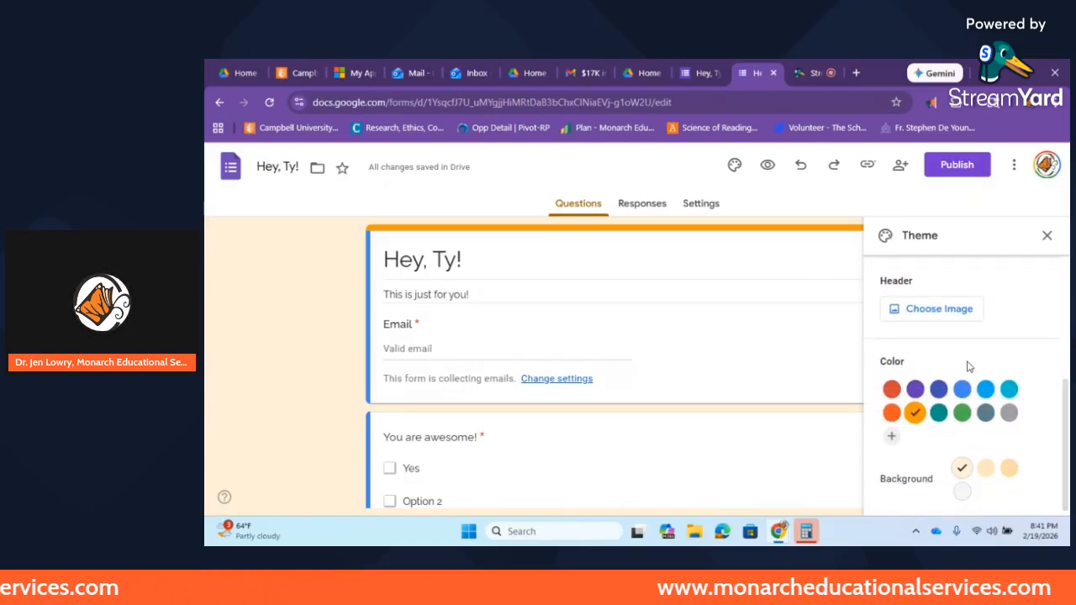
{"action": "left_click", "coordinate": [929, 310]}
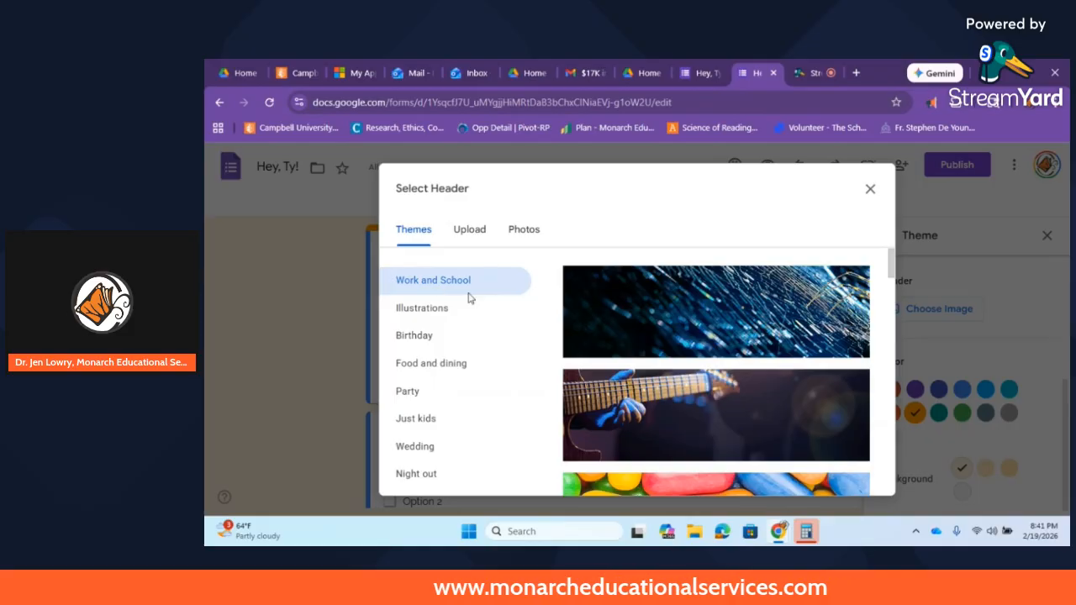
{"action": "left_click", "coordinate": [454, 317]}
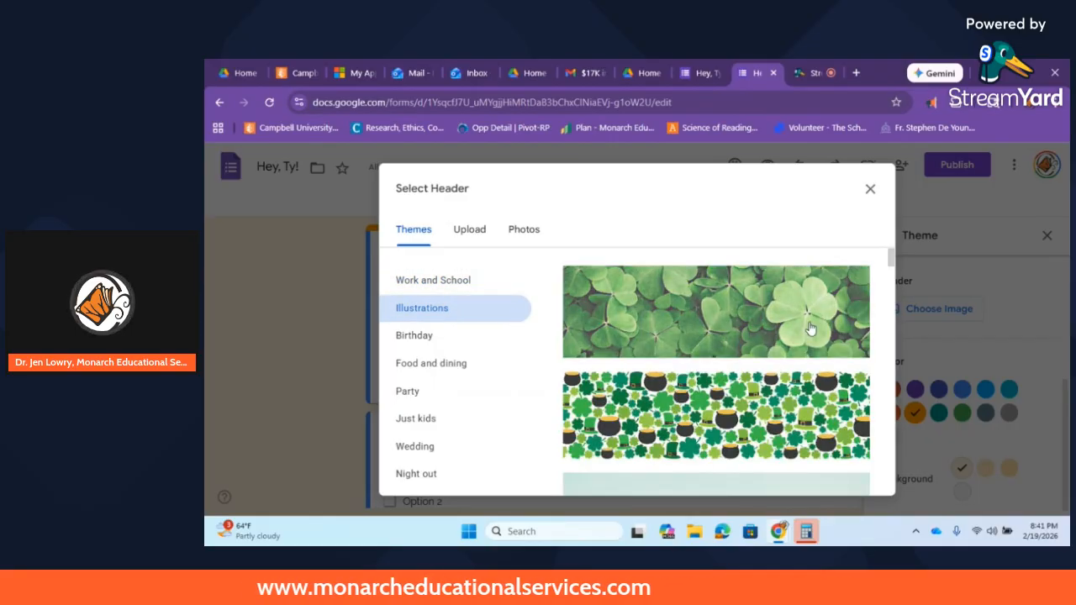
{"action": "scroll", "coordinate": [732, 340], "scroll_direction": "down", "scroll_amount": 8}
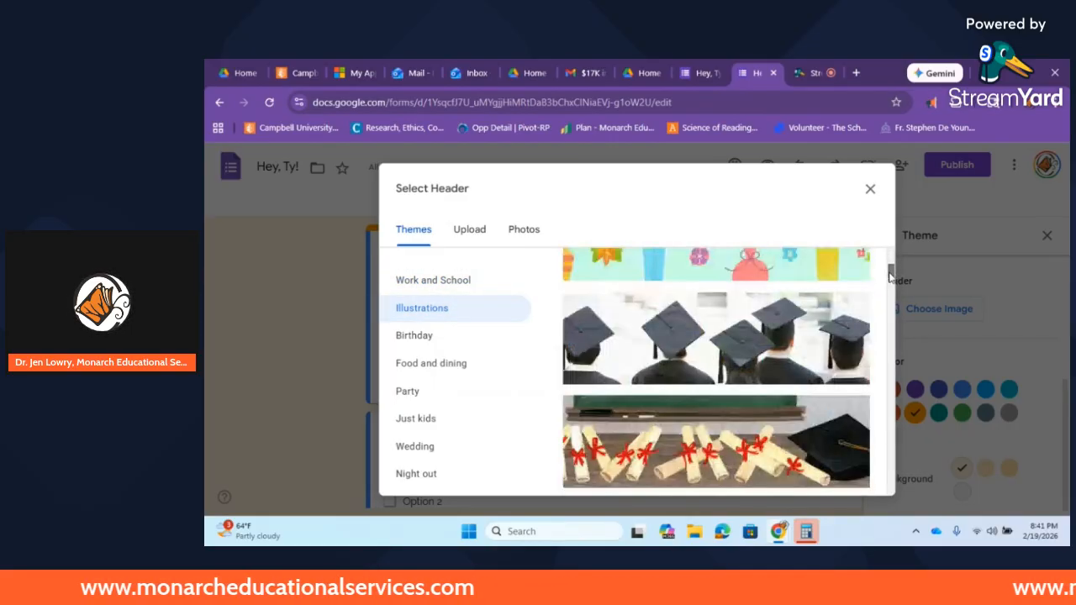
{"action": "left_click", "coordinate": [782, 425]}
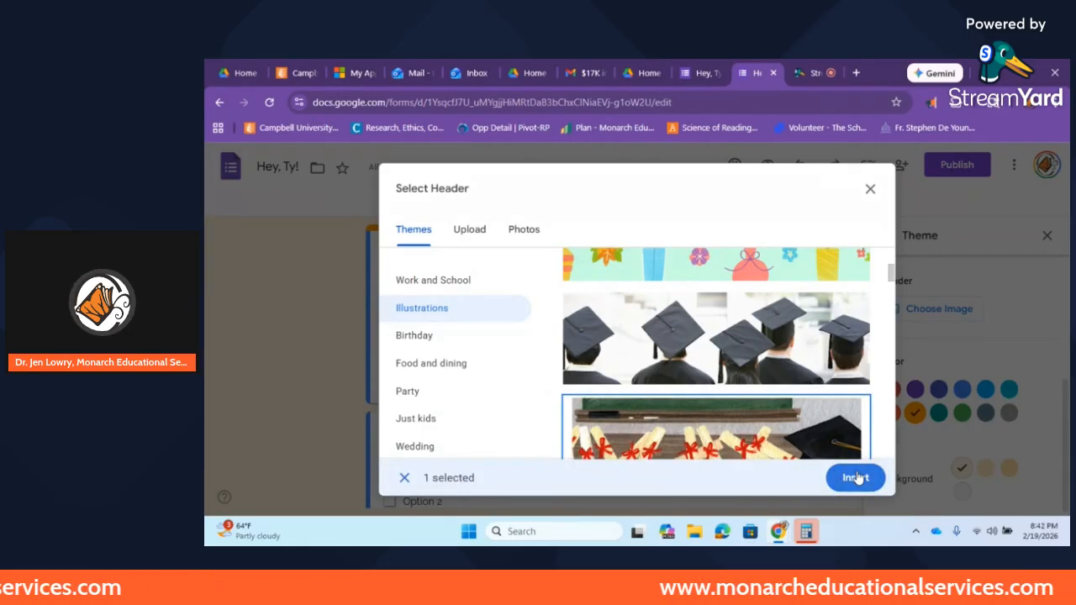
{"action": "left_click", "coordinate": [856, 478]}
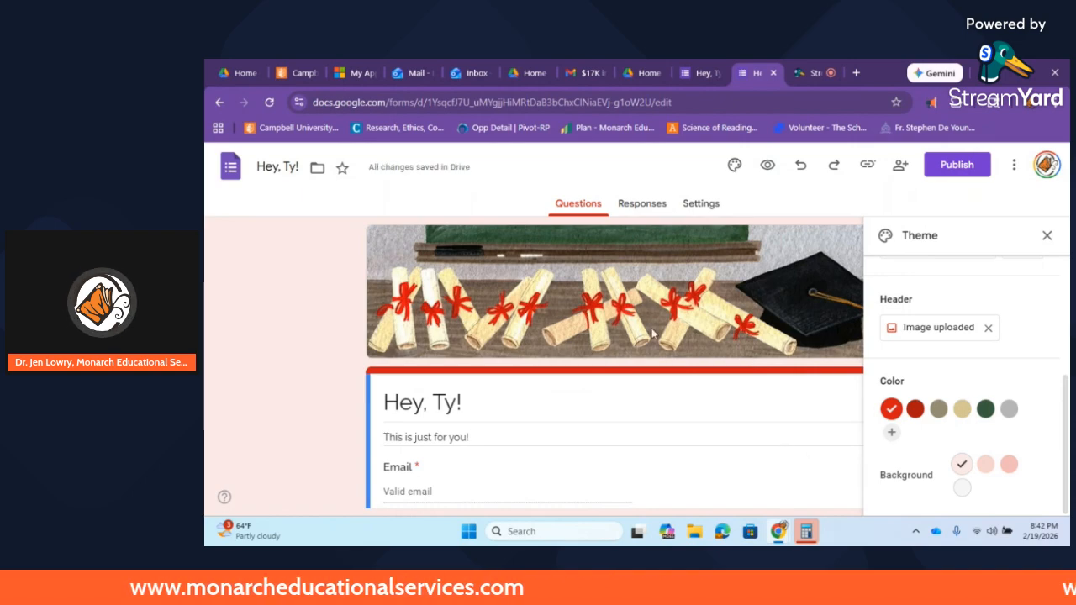
Set the theme color to dark green and choose its darkest background shade
{"action": "left_click", "coordinate": [986, 409]}
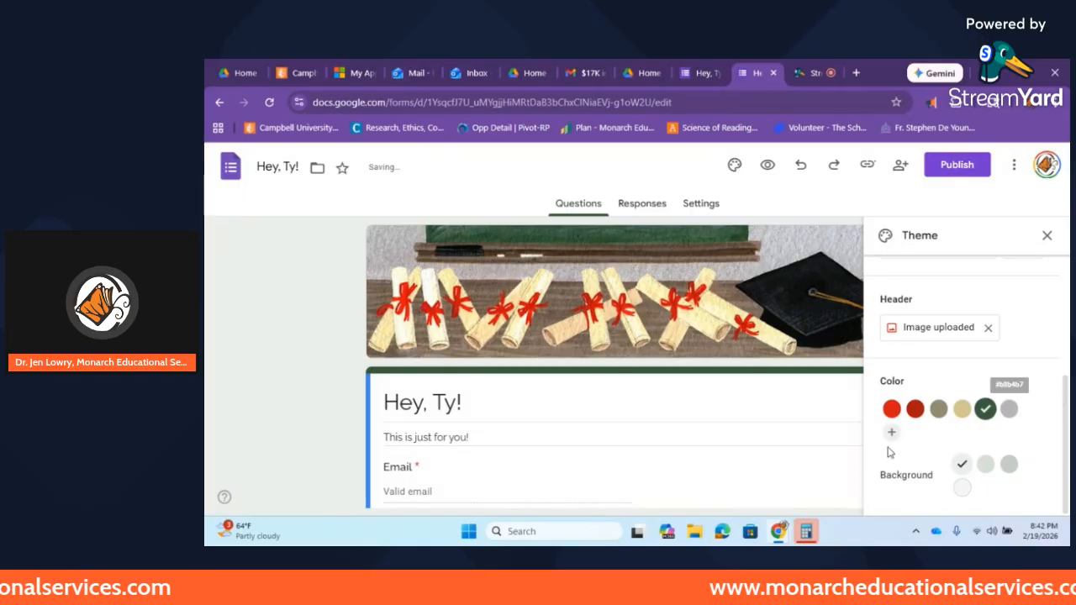
{"action": "left_click", "coordinate": [1009, 464]}
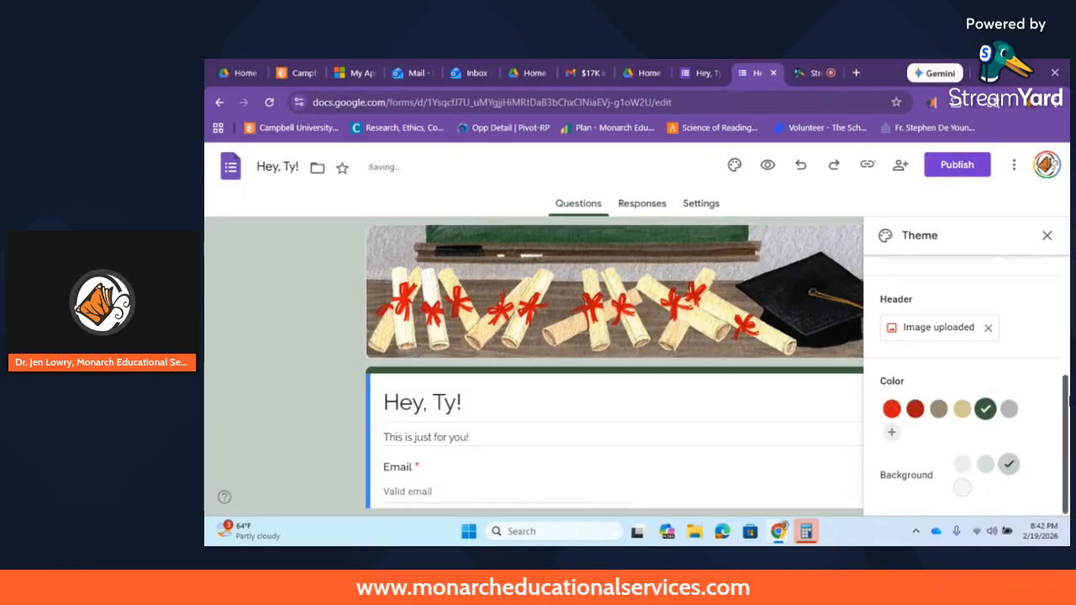
{"action": "left_click_drag", "start_coordinate": [1068, 410], "coordinate": [1047, 298]}
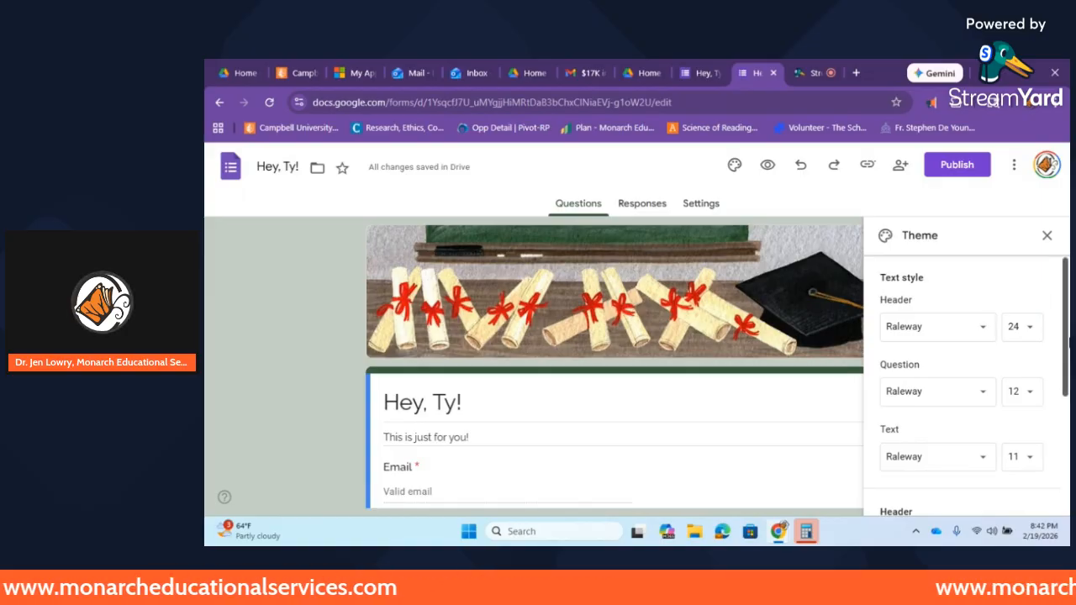
{"action": "scroll", "coordinate": [1035, 364], "scroll_direction": "down", "scroll_amount": 4}
{"action": "scroll", "coordinate": [1050, 288], "scroll_direction": "up", "scroll_amount": 5}
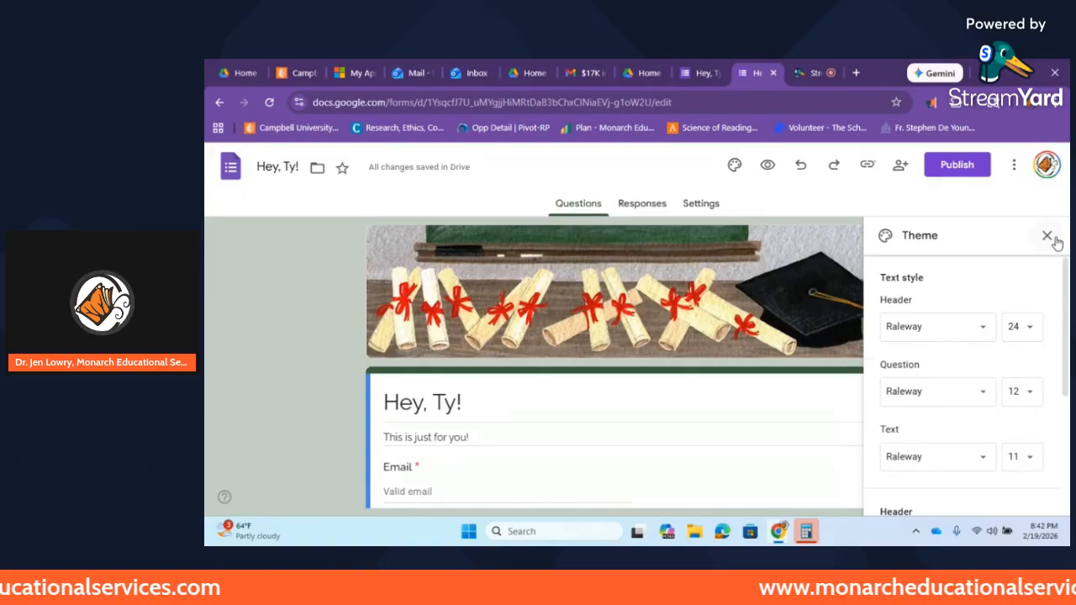
Close the theme settings, preview the form through all its questions to the submit area, and return to editing
{"action": "left_click", "coordinate": [1048, 237]}
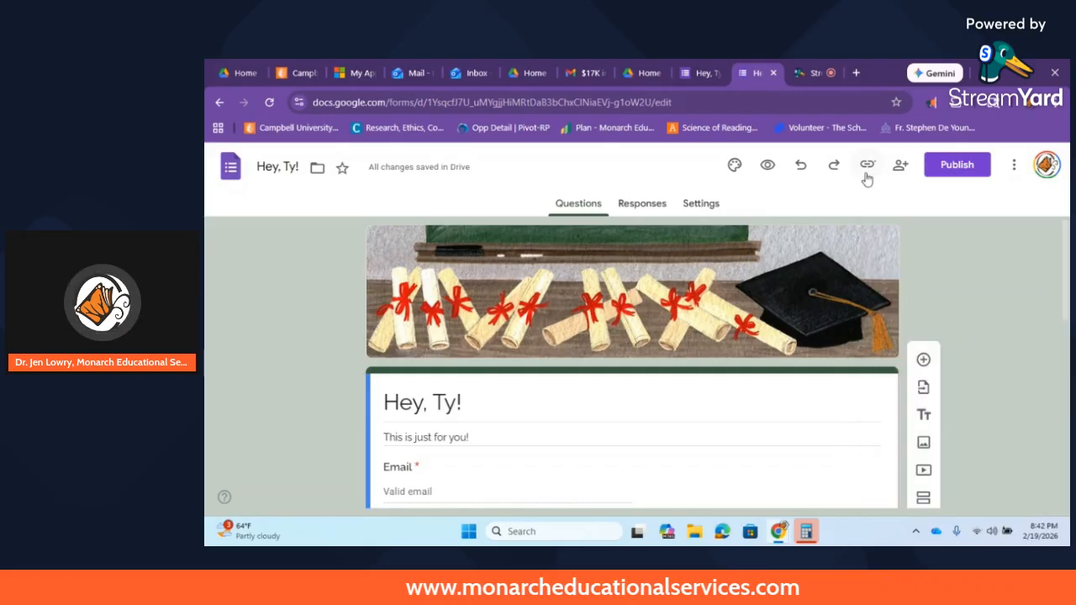
{"action": "left_click", "coordinate": [768, 167]}
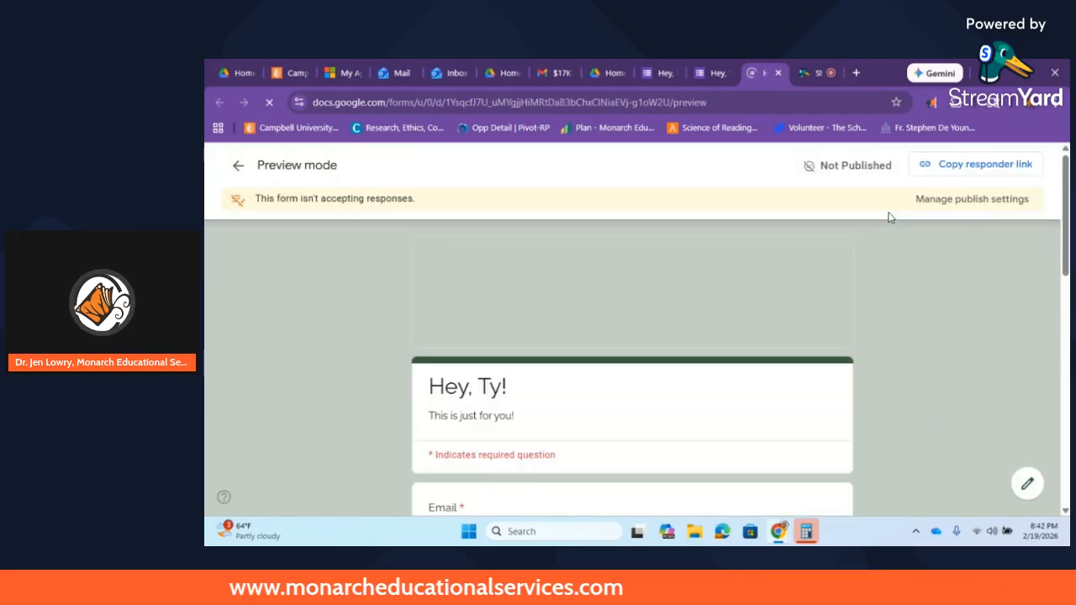
{"action": "scroll", "coordinate": [1051, 278], "scroll_direction": "down", "scroll_amount": 4}
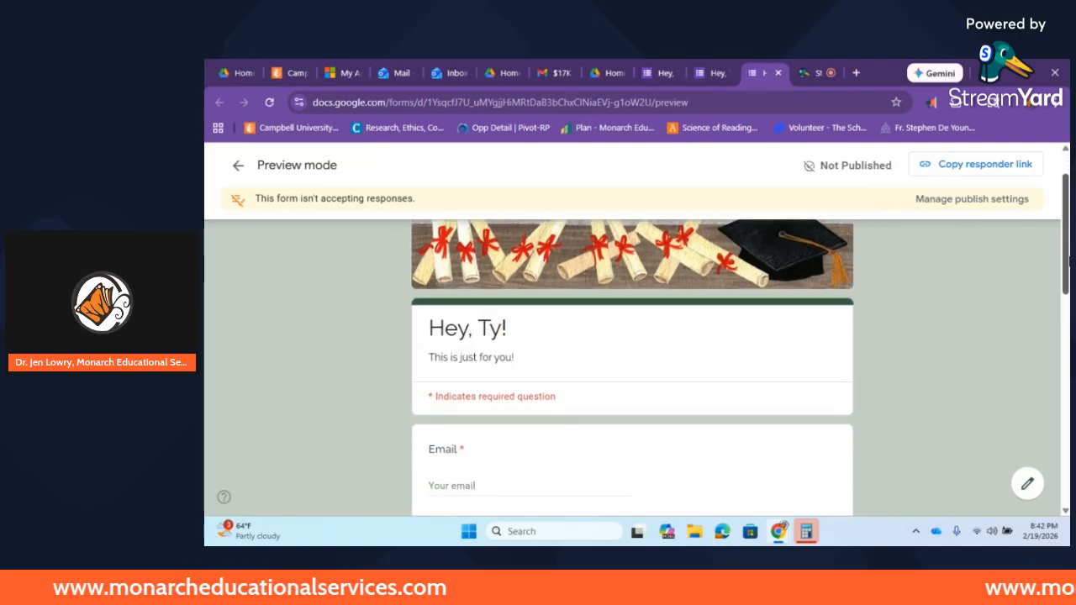
{"action": "scroll", "coordinate": [1057, 341], "scroll_direction": "down", "scroll_amount": 2}
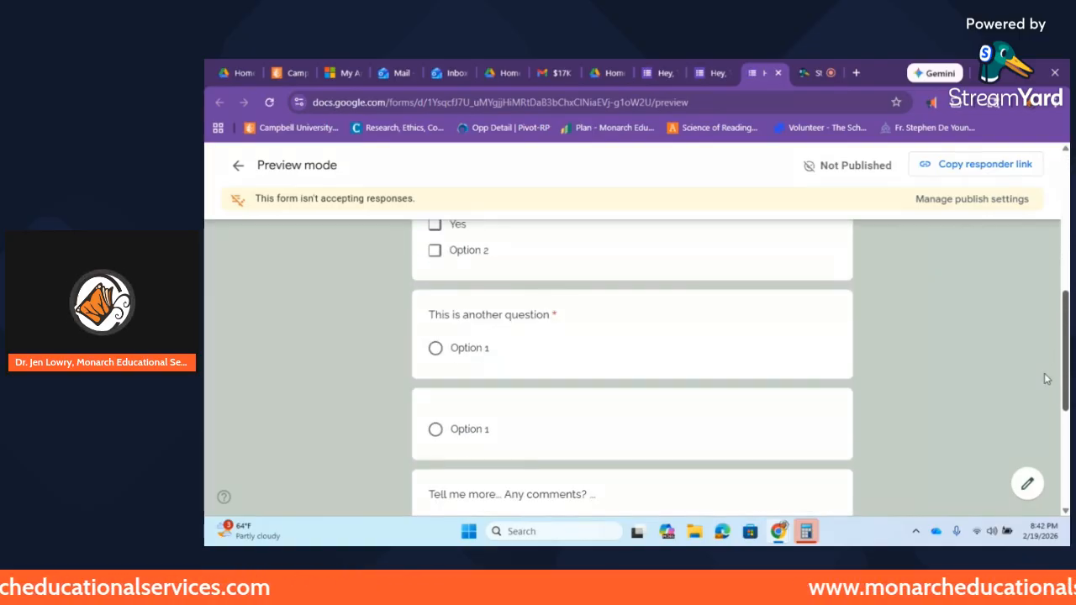
{"action": "scroll", "coordinate": [1040, 412], "scroll_direction": "down", "scroll_amount": 5}
{"action": "scroll", "coordinate": [1062, 370], "scroll_direction": "up", "scroll_amount": 6}
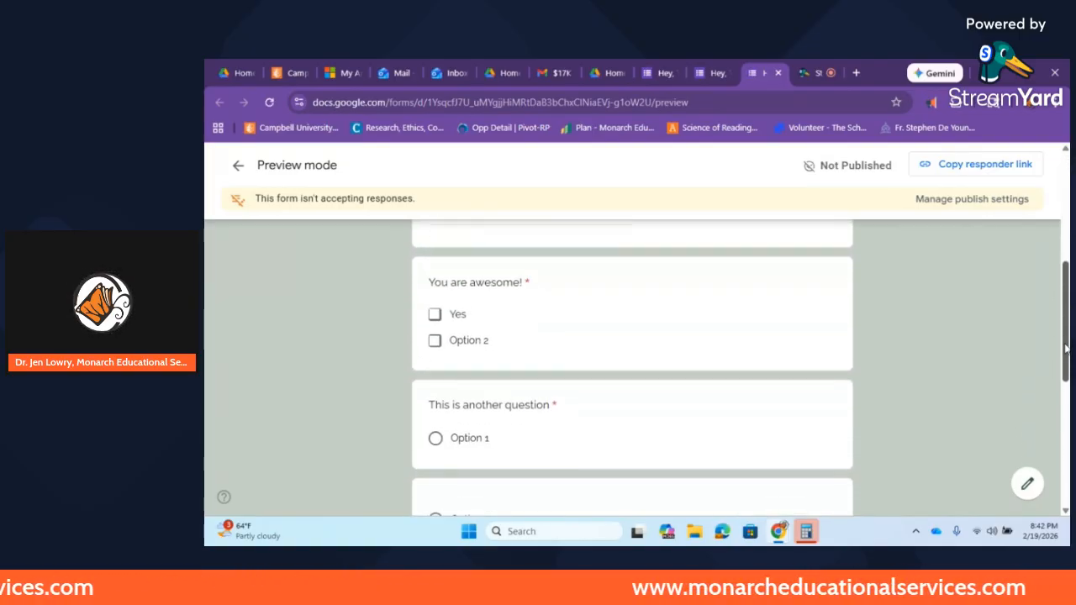
{"action": "scroll", "coordinate": [1064, 353], "scroll_direction": "up", "scroll_amount": 4}
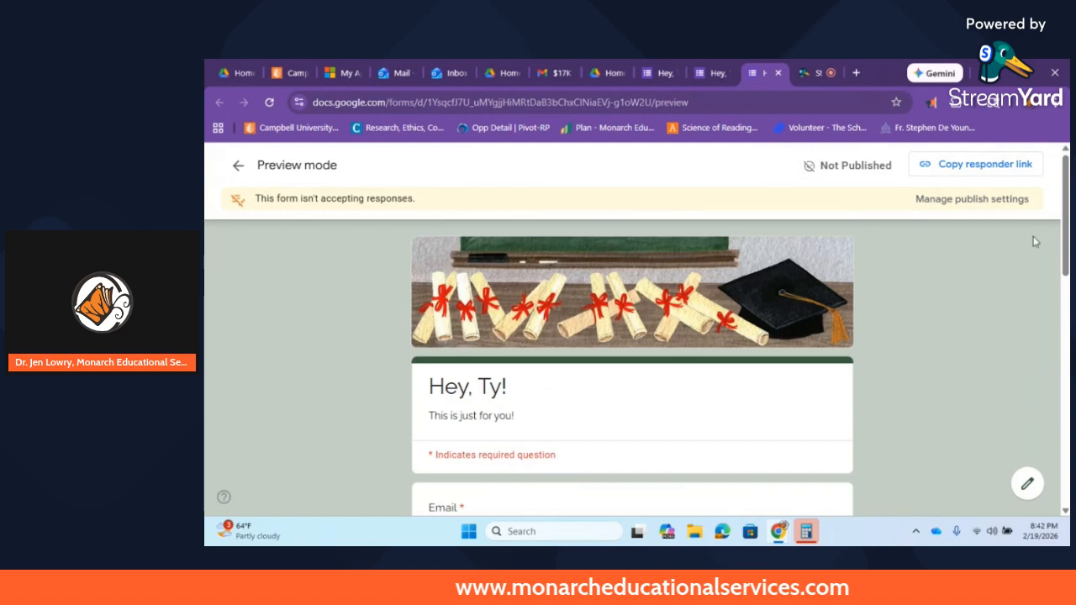
{"action": "left_click_drag", "start_coordinate": [1064, 265], "coordinate": [1064, 382]}
{"action": "scroll", "coordinate": [1065, 383], "scroll_direction": "down", "scroll_amount": 5}
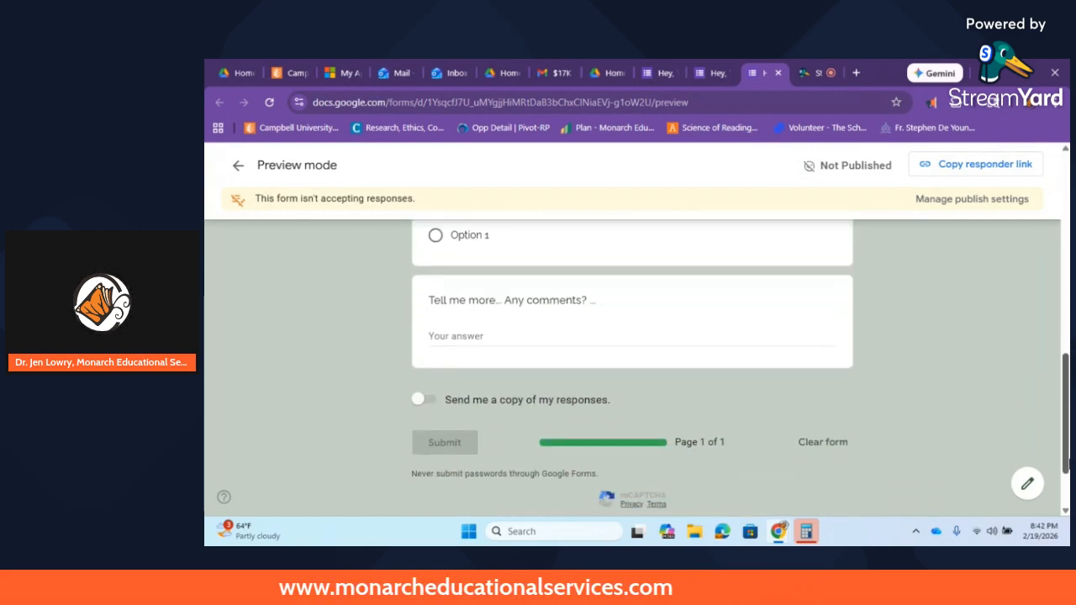
{"action": "left_click_drag", "start_coordinate": [1066, 464], "coordinate": [1066, 262]}
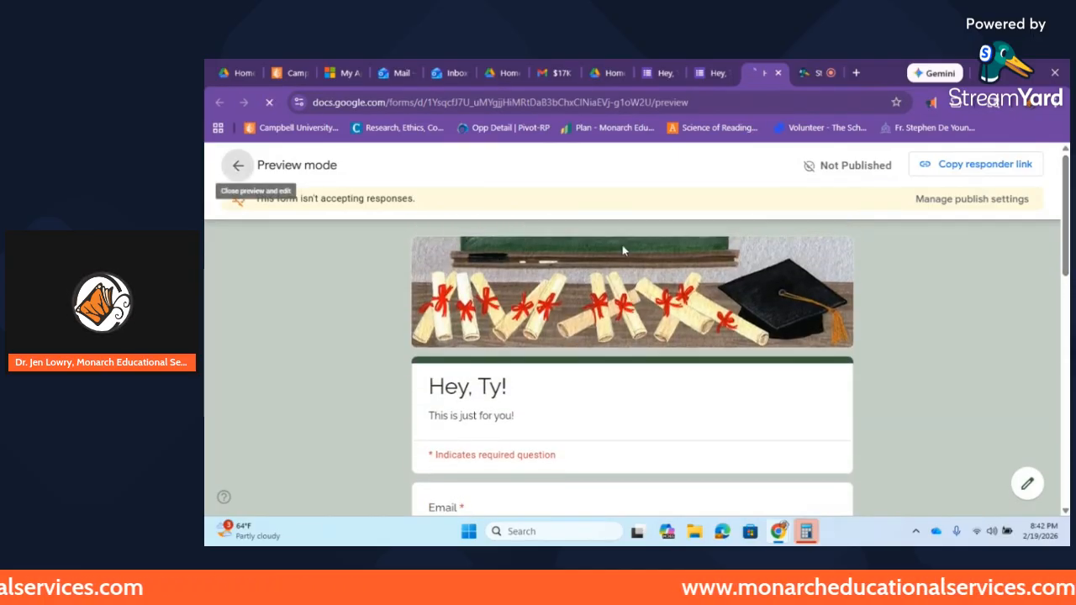
{"action": "left_click", "coordinate": [238, 166]}
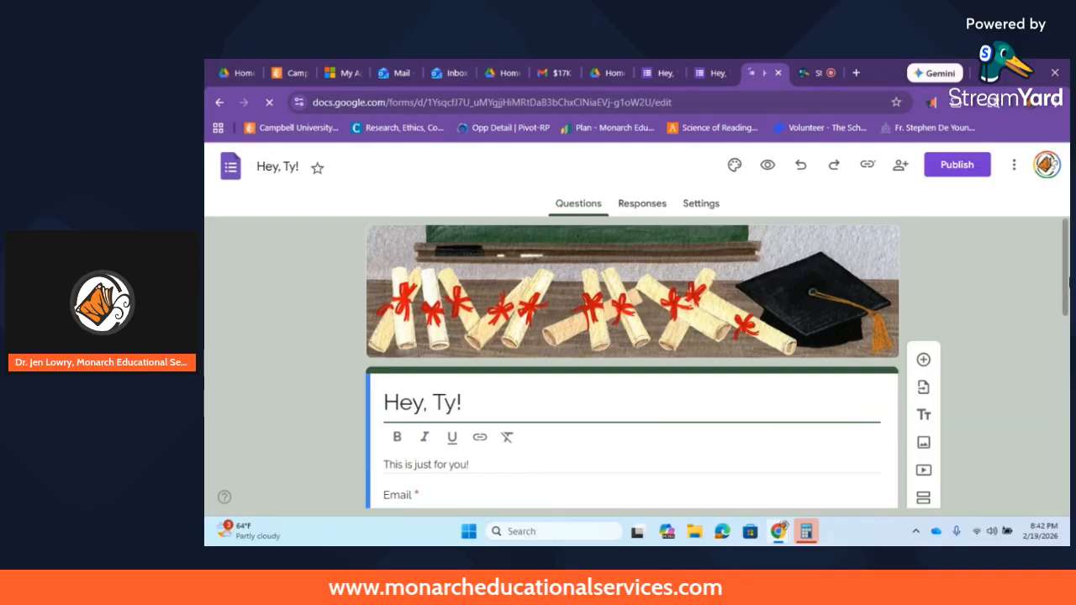
Review the "You are awesome!" checkbox question in the editor and return to the form's header
{"action": "scroll", "coordinate": [539, 396], "scroll_direction": "down", "scroll_amount": 3}
{"action": "left_click", "coordinate": [539, 397]}
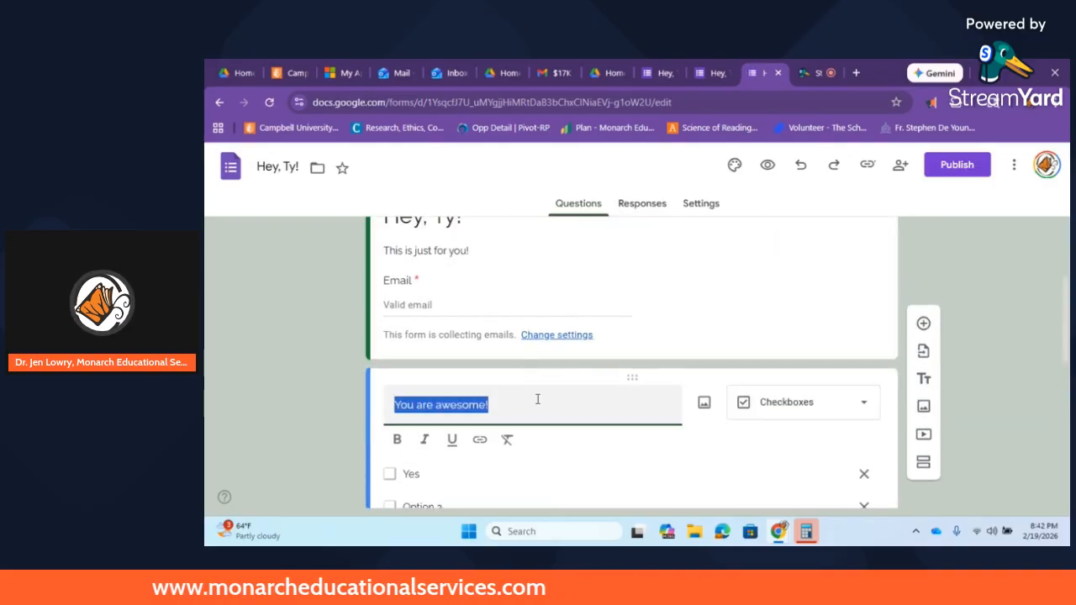
{"action": "scroll", "coordinate": [615, 495], "scroll_direction": "down", "scroll_amount": 2}
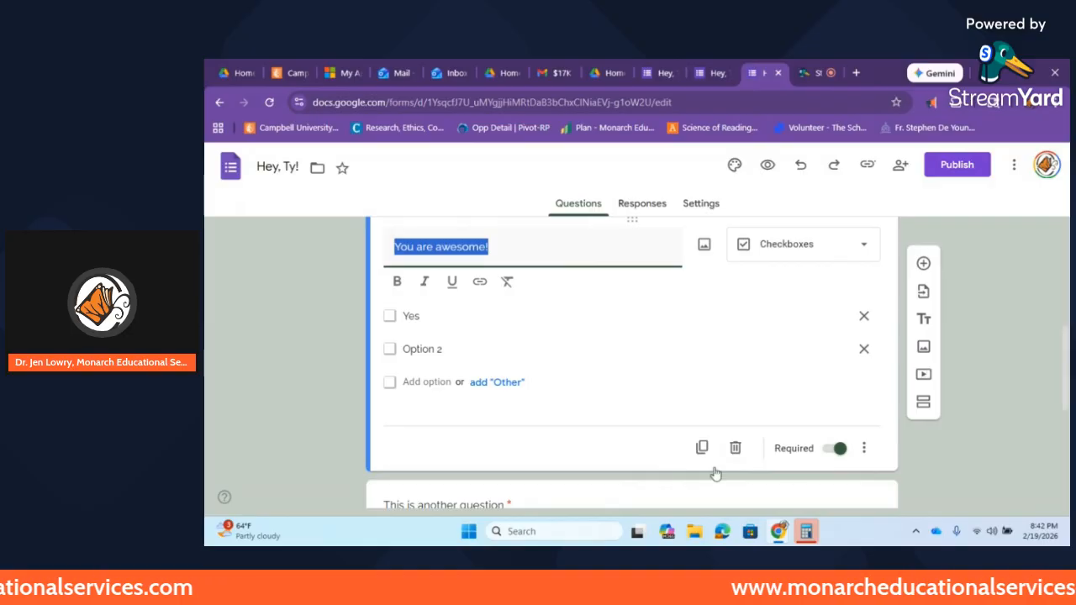
{"action": "scroll", "coordinate": [1066, 361], "scroll_direction": "up", "scroll_amount": 1}
{"action": "left_click_drag", "start_coordinate": [1066, 318], "coordinate": [1061, 232]}
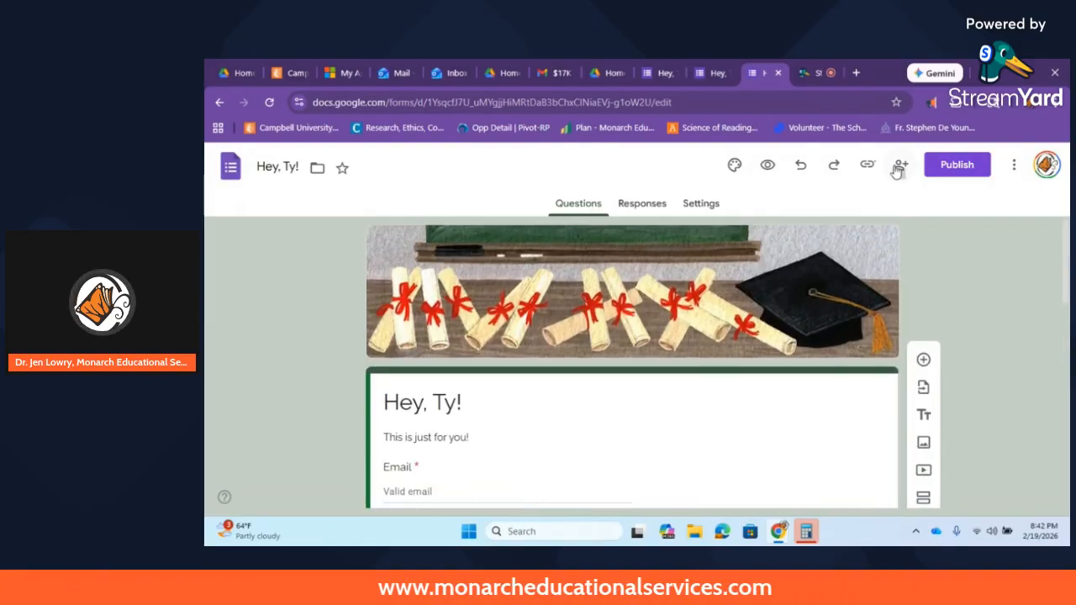
Review the responder access before publishing, keep the editor view Restricted, and view the suggested people without adding anyone
{"action": "left_click", "coordinate": [951, 168]}
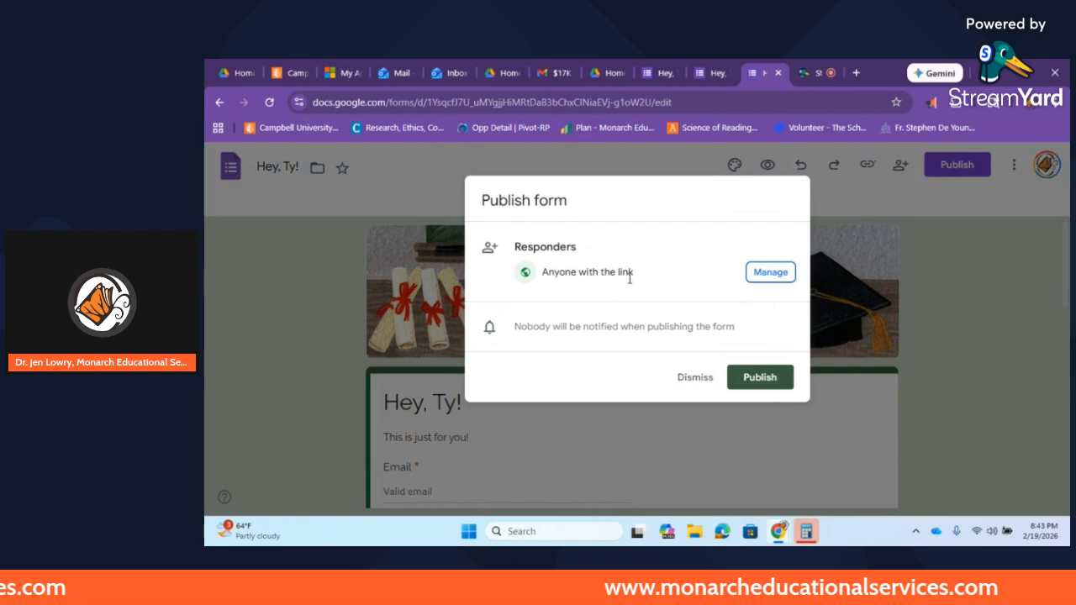
{"action": "left_click", "coordinate": [770, 272]}
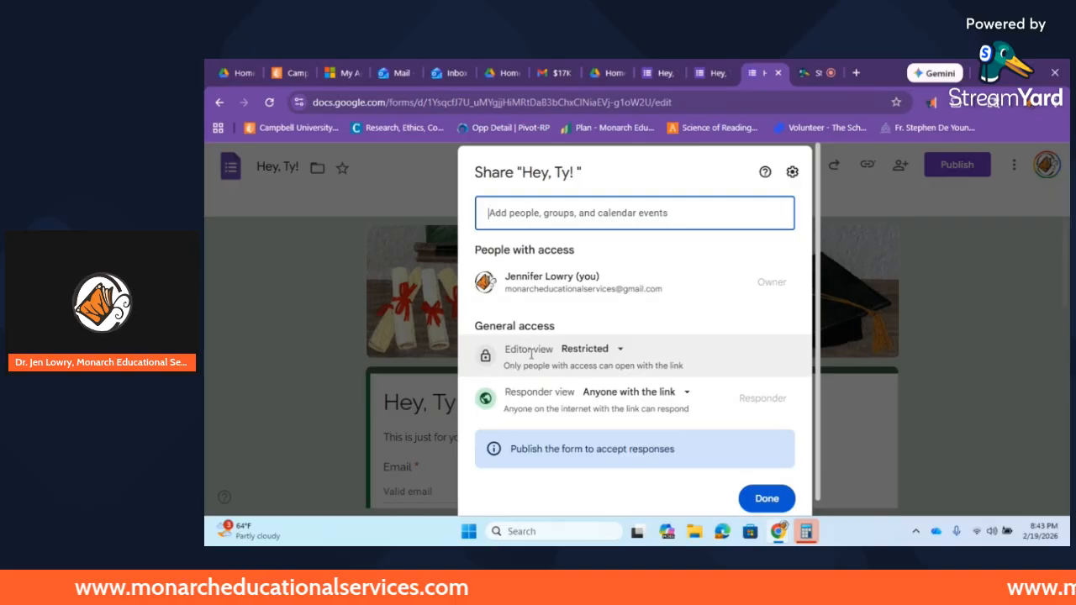
{"action": "left_click", "coordinate": [620, 349]}
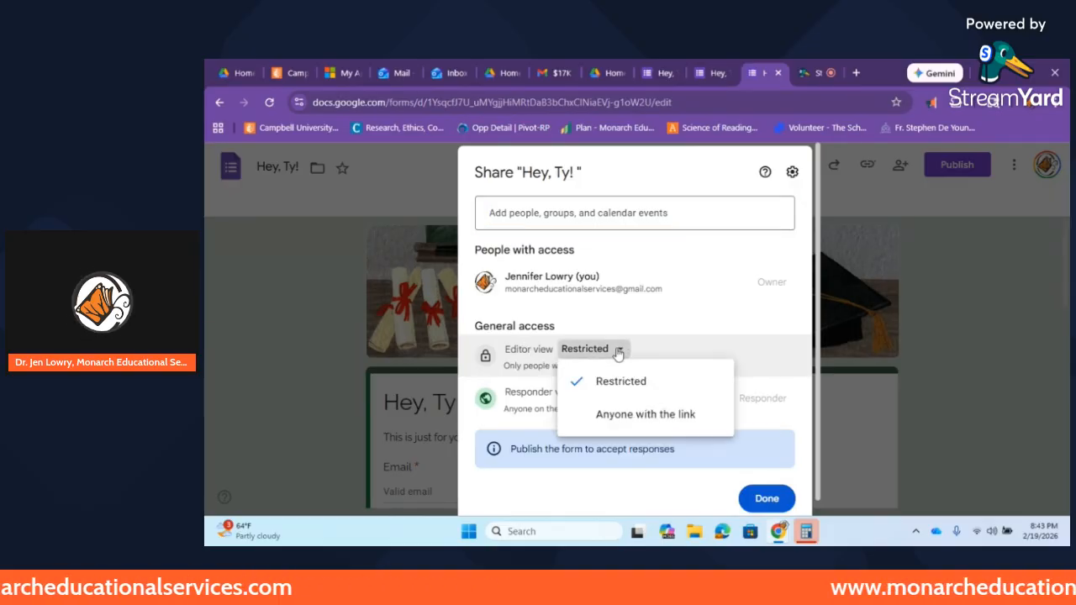
{"action": "left_click", "coordinate": [631, 384]}
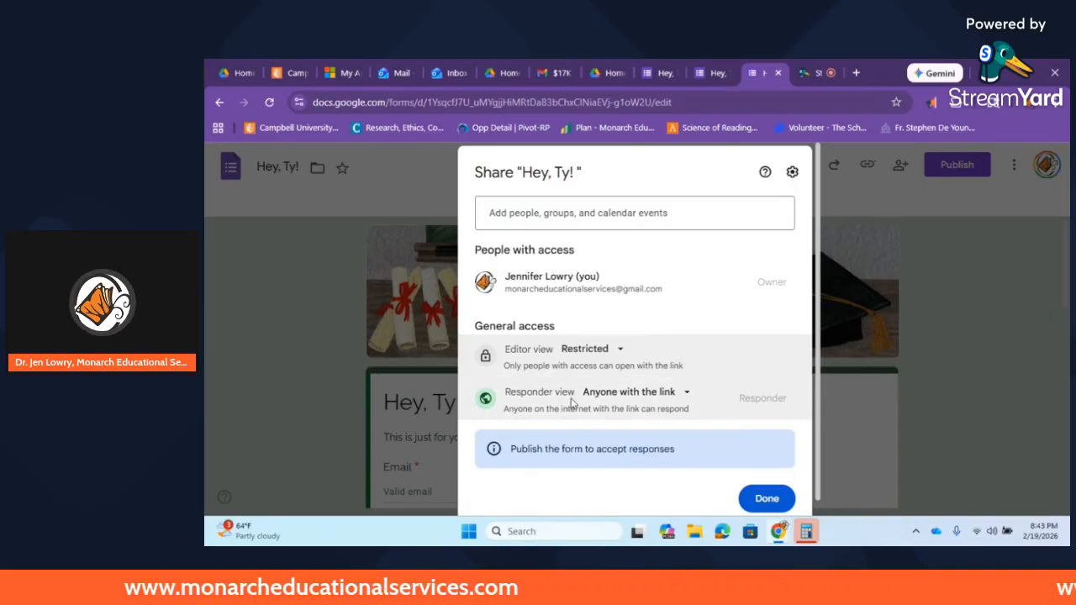
{"action": "left_click", "coordinate": [683, 213]}
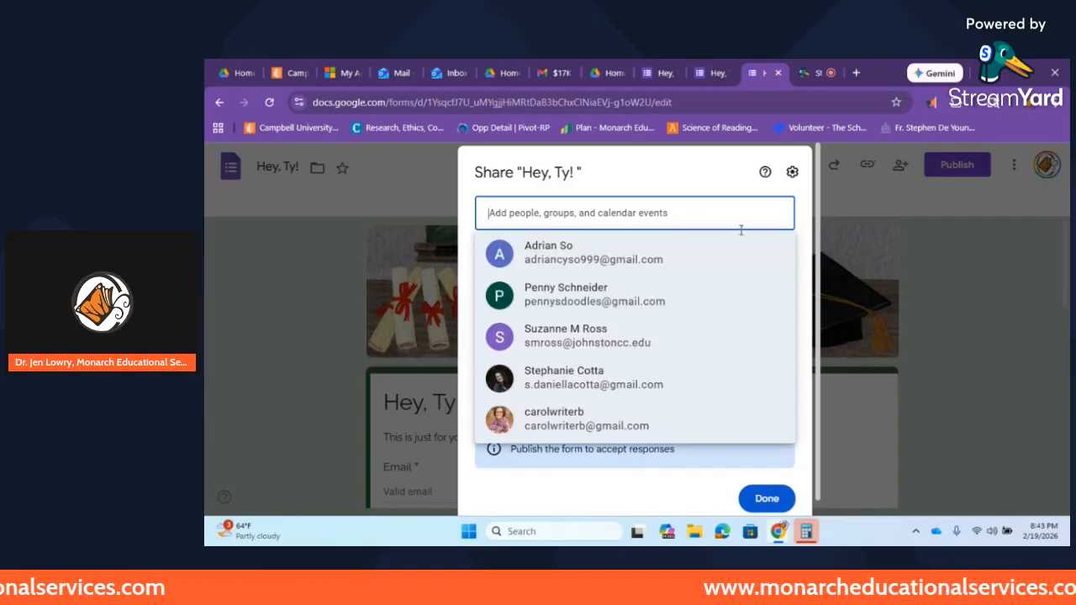
{"action": "left_click", "coordinate": [608, 479]}
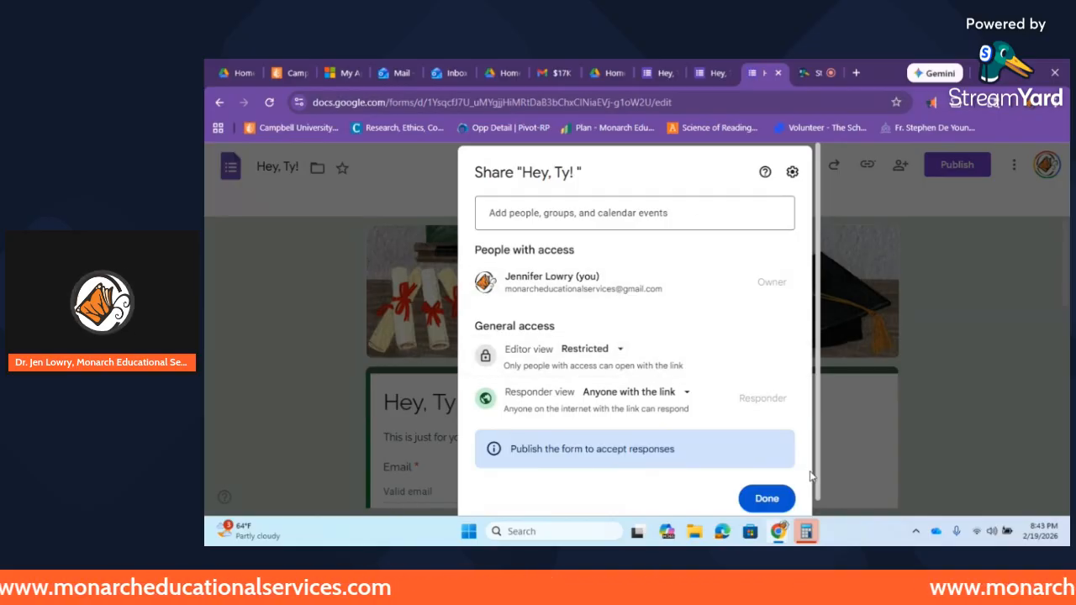
{"action": "scroll", "coordinate": [821, 368], "scroll_direction": "down", "scroll_amount": 1}
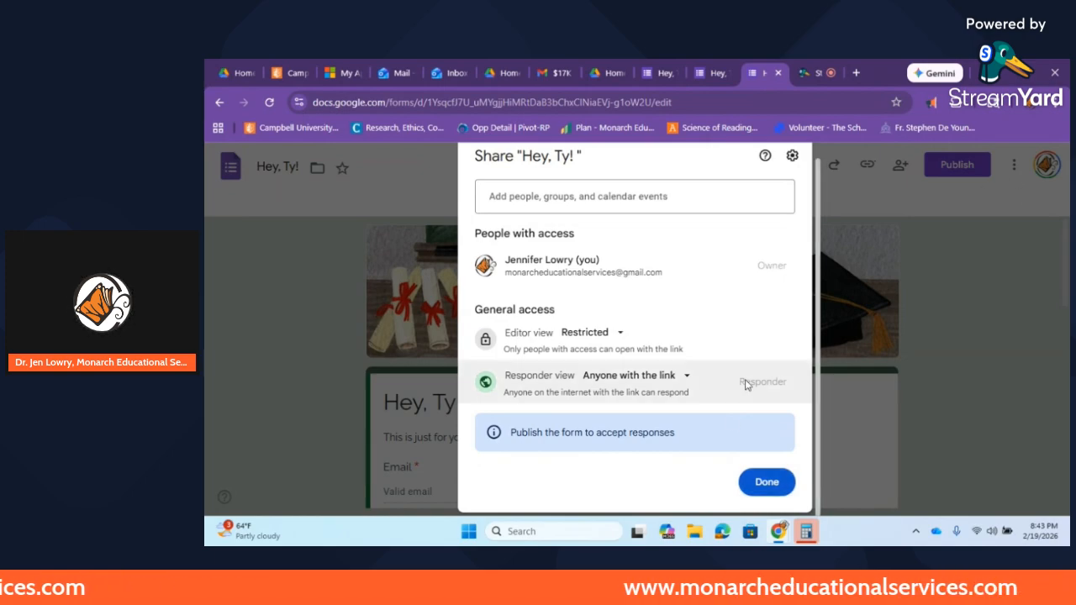
{"action": "left_click", "coordinate": [764, 482]}
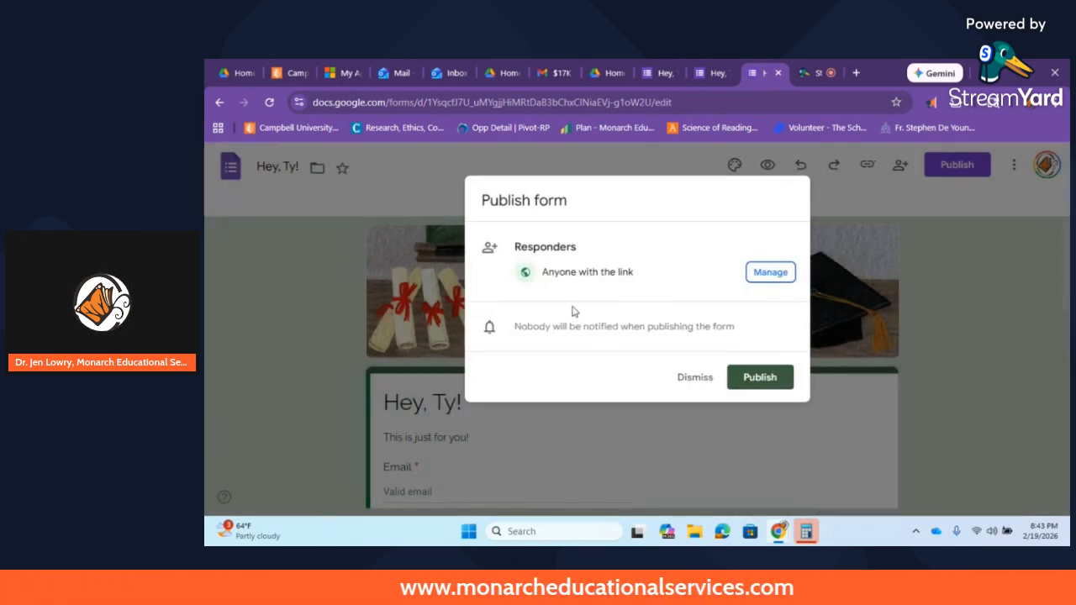
Publish the form and copy its responder link as a shortened URL
{"action": "left_click", "coordinate": [757, 377]}
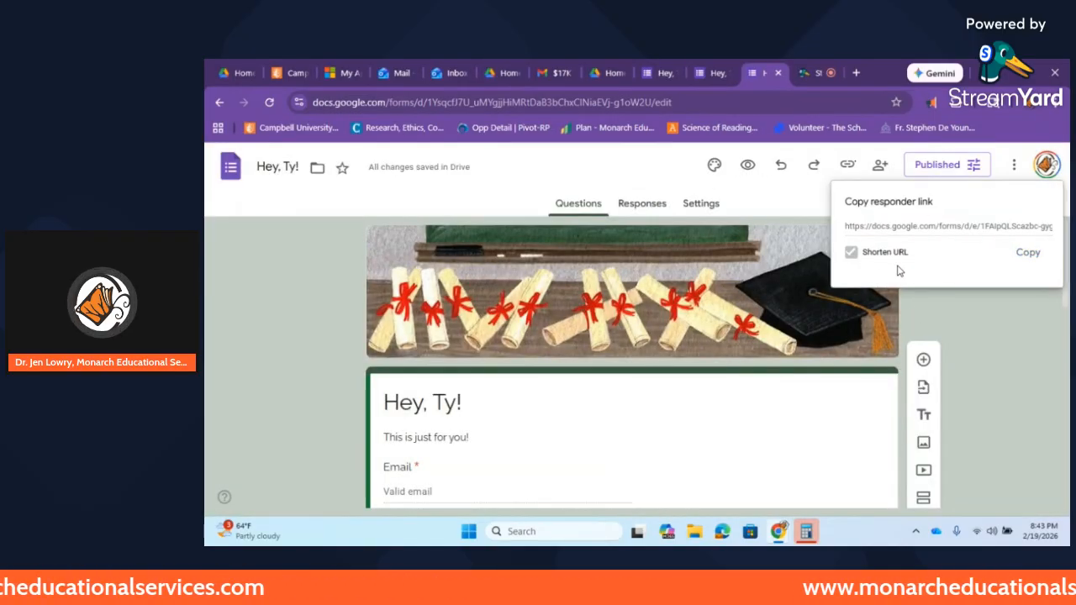
{"action": "left_click", "coordinate": [851, 252]}
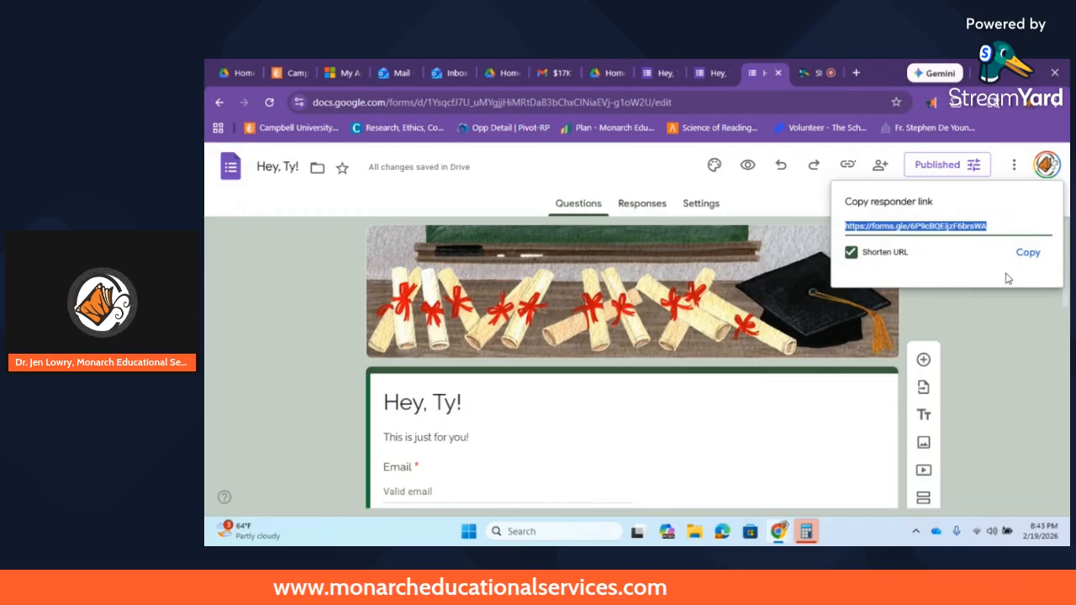
{"action": "left_click", "coordinate": [1027, 251]}
{"action": "left_click", "coordinate": [1017, 165]}
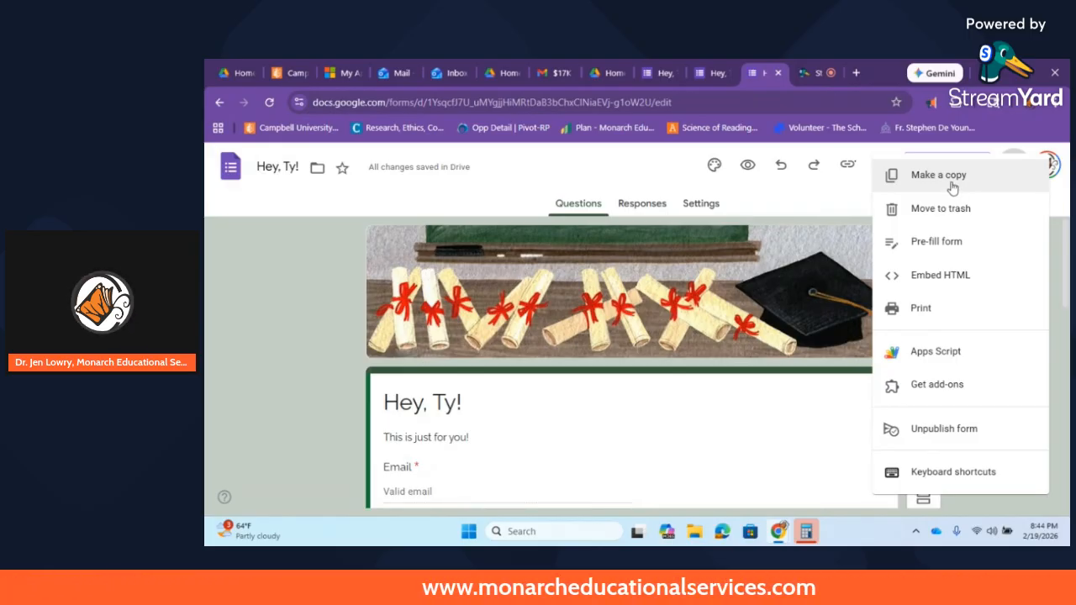
{"action": "left_click", "coordinate": [1062, 249]}
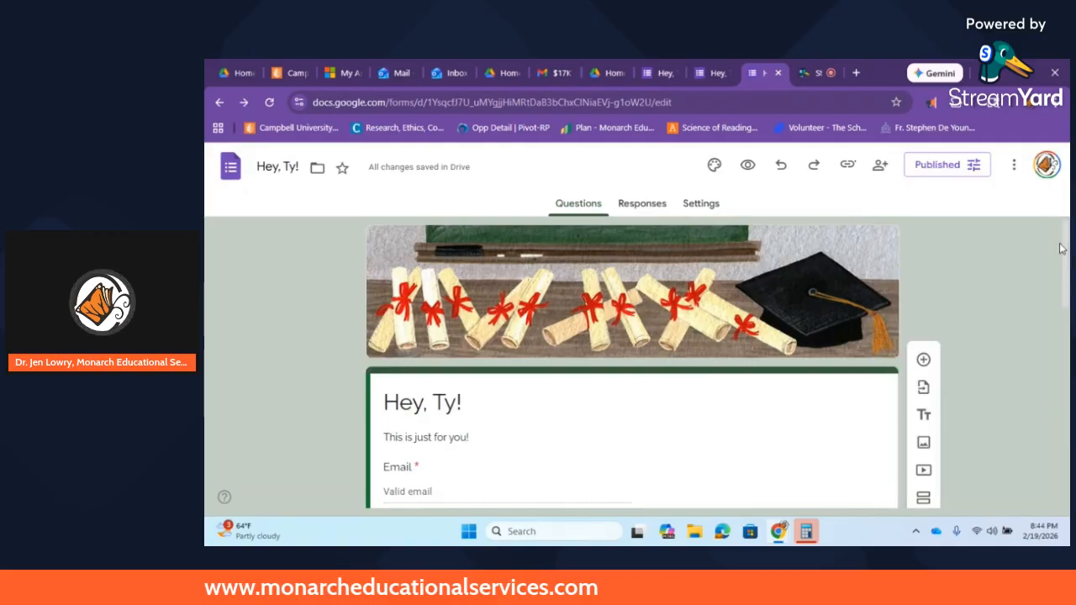
{"action": "left_click", "coordinate": [881, 169]}
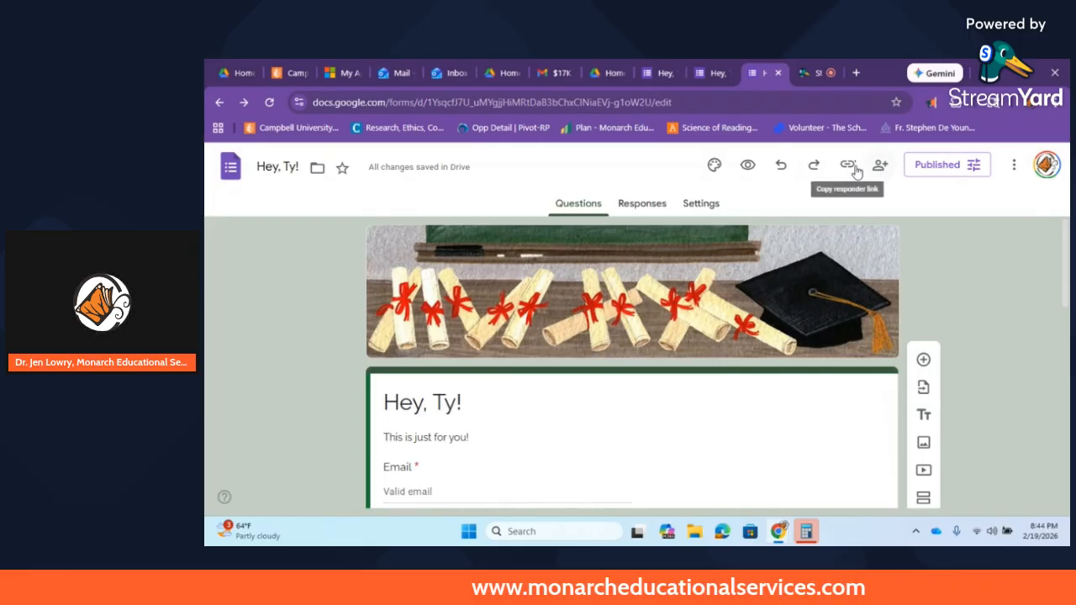
Copy the published form's shortened responder link once more
{"action": "left_click", "coordinate": [849, 167]}
{"action": "left_click", "coordinate": [852, 254]}
{"action": "left_click", "coordinate": [1028, 254]}
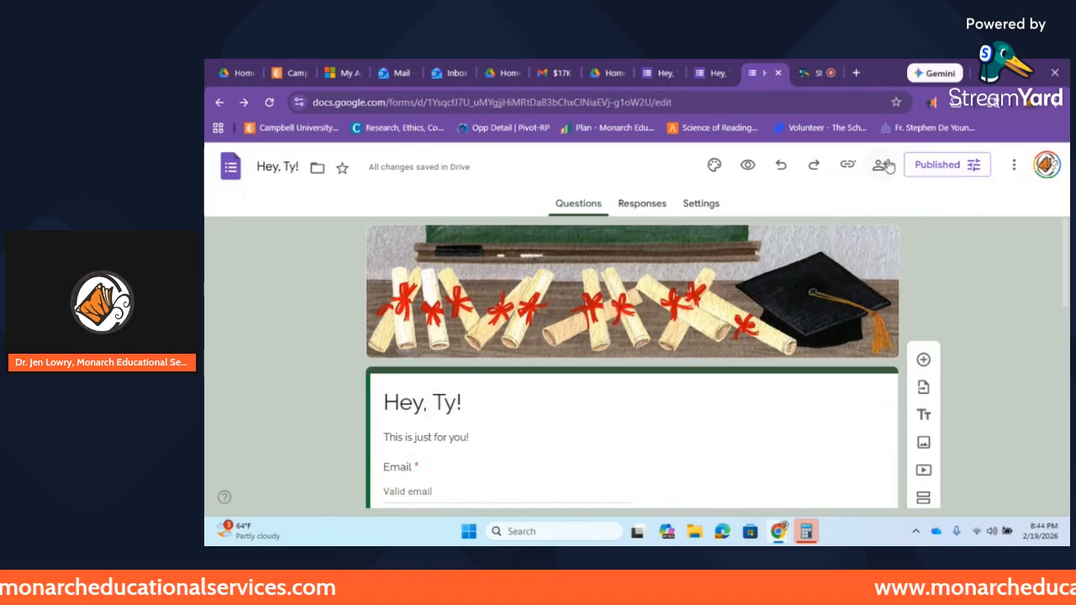
{"action": "left_click", "coordinate": [1014, 165]}
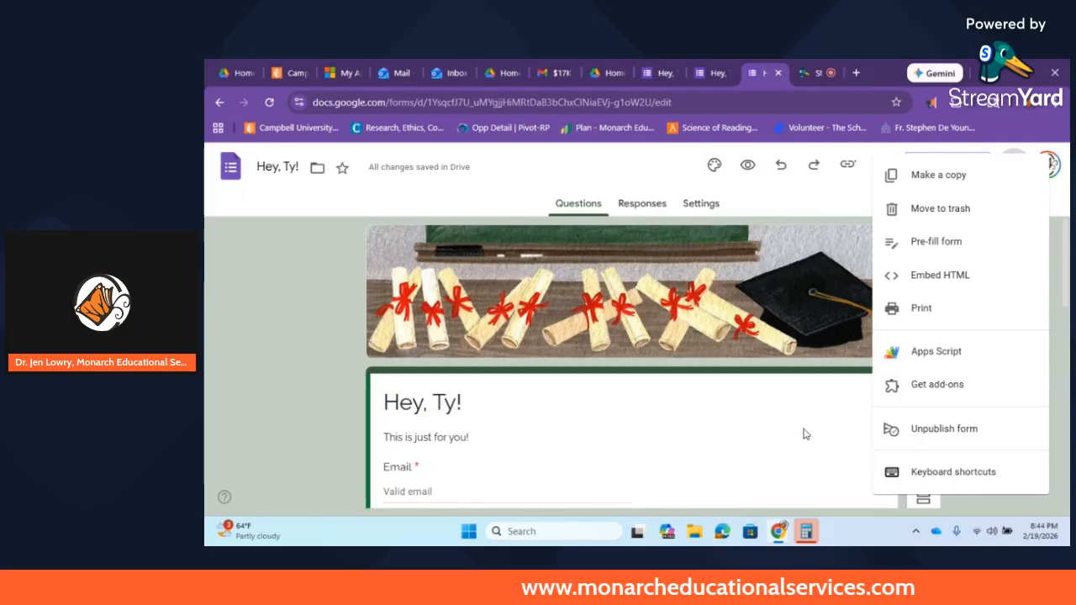
{"action": "left_click", "coordinate": [816, 197]}
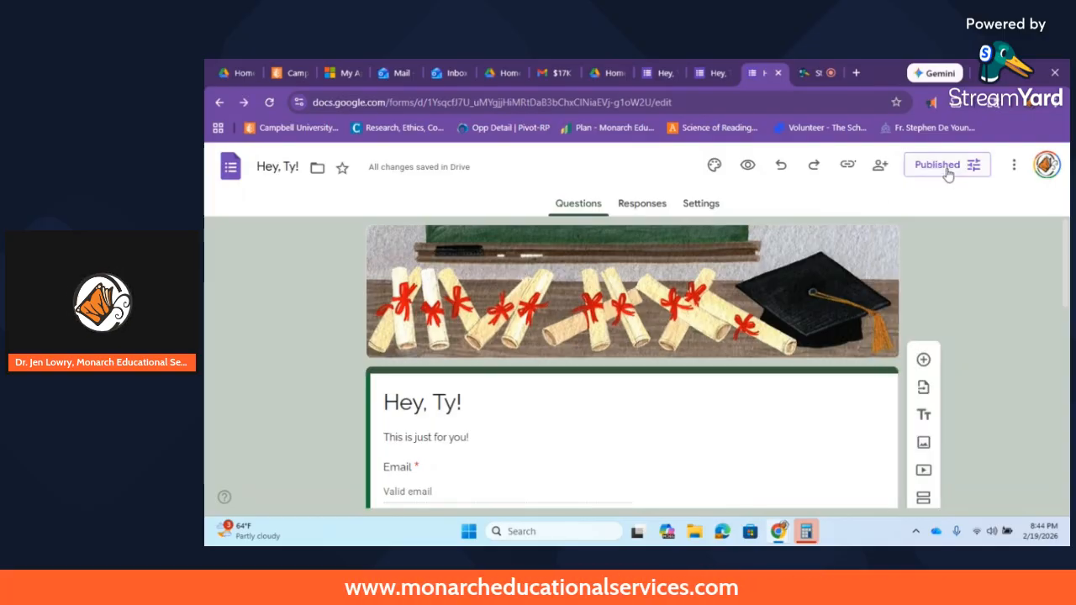
Switch off accepting responses in the published options, and switch it back on
{"action": "left_click", "coordinate": [944, 171]}
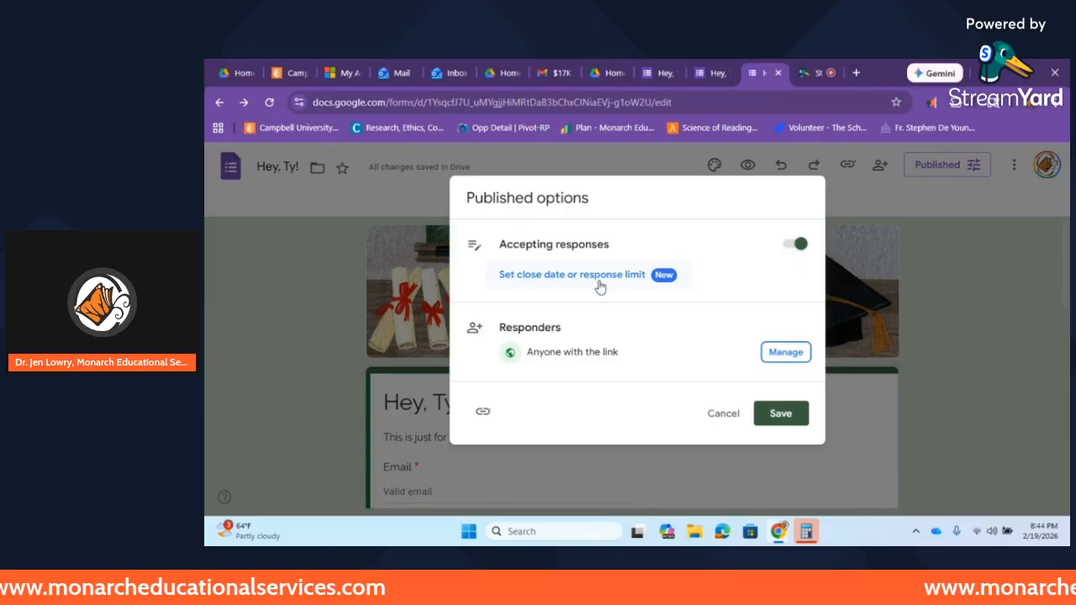
{"action": "left_click", "coordinate": [795, 246]}
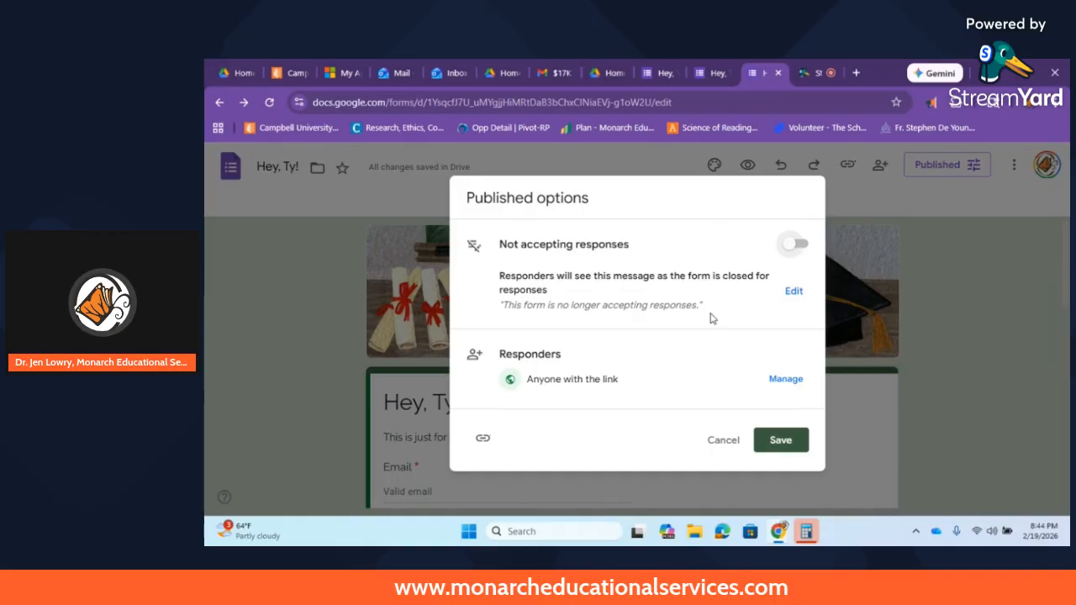
{"action": "left_click", "coordinate": [801, 247]}
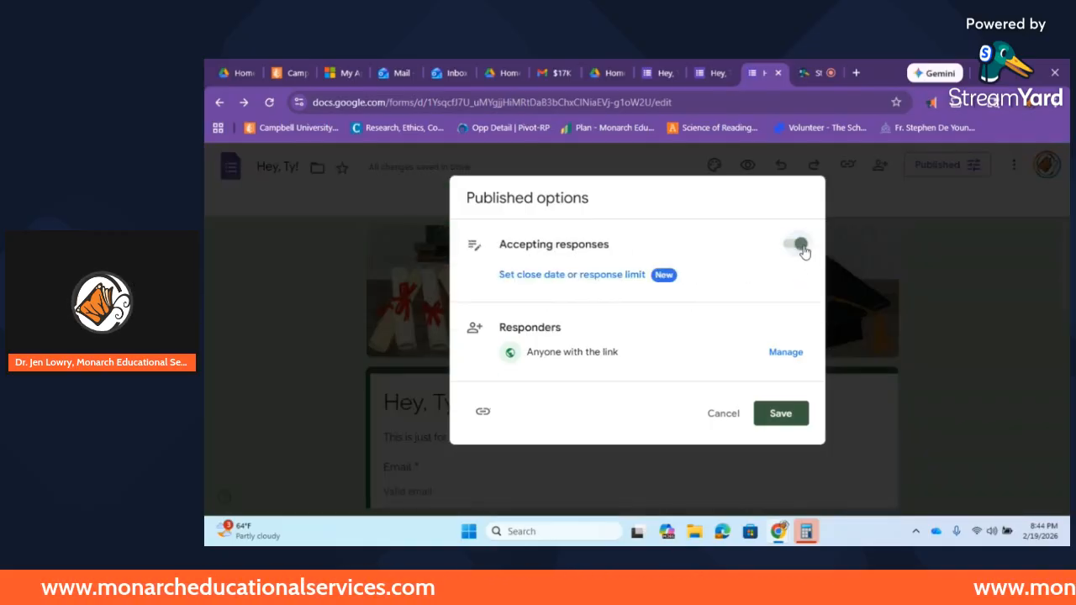
Open the close date settings and try February 21, 2026 in the date picker, leaving it without applying the date
{"action": "left_click", "coordinate": [668, 280]}
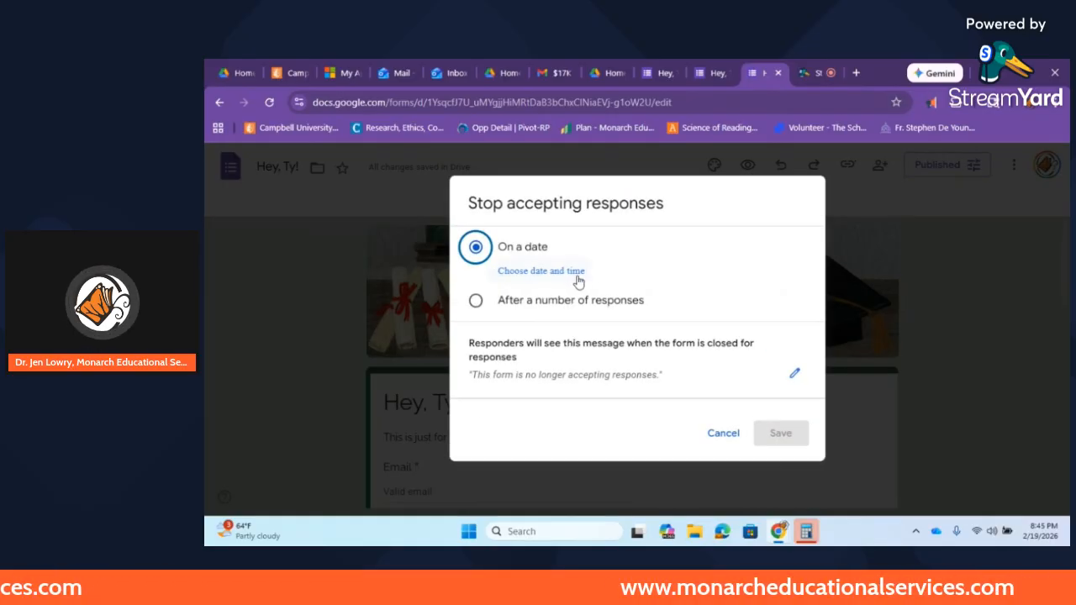
{"action": "left_click", "coordinate": [577, 272]}
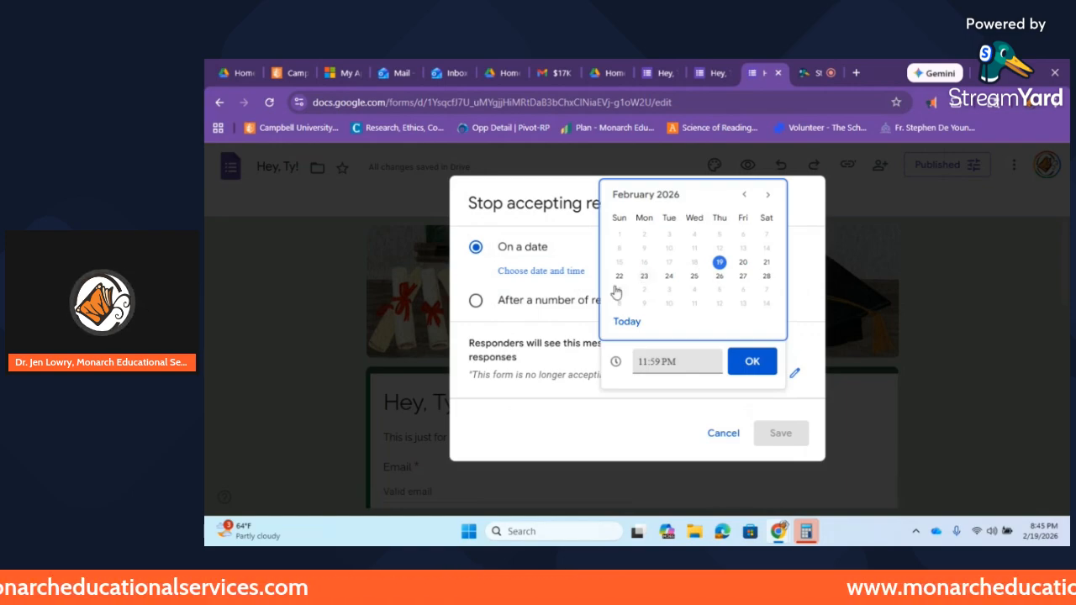
{"action": "left_click", "coordinate": [767, 264]}
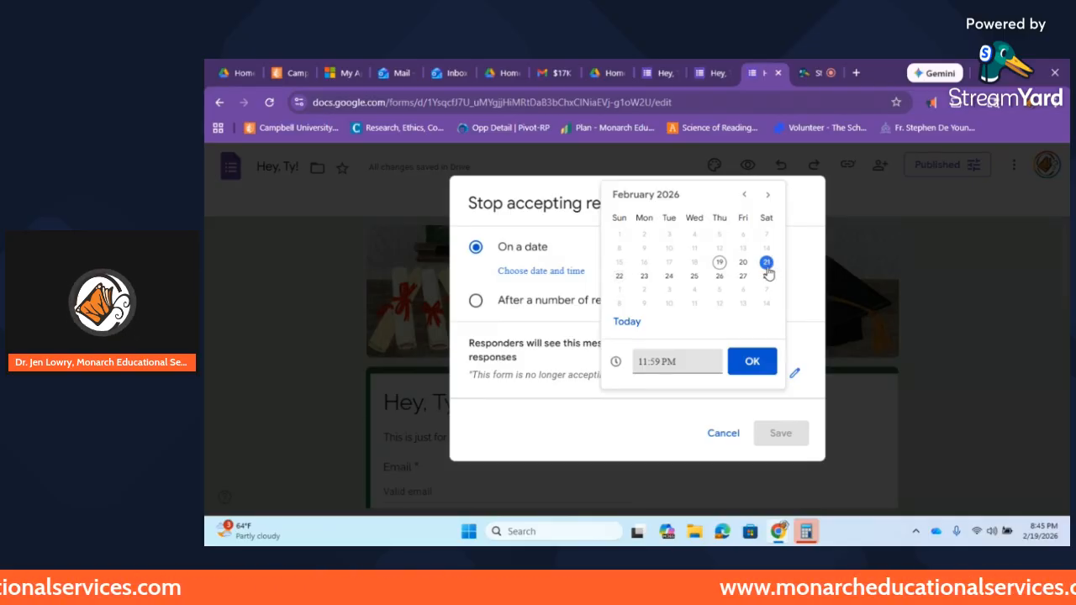
{"action": "left_click", "coordinate": [557, 332]}
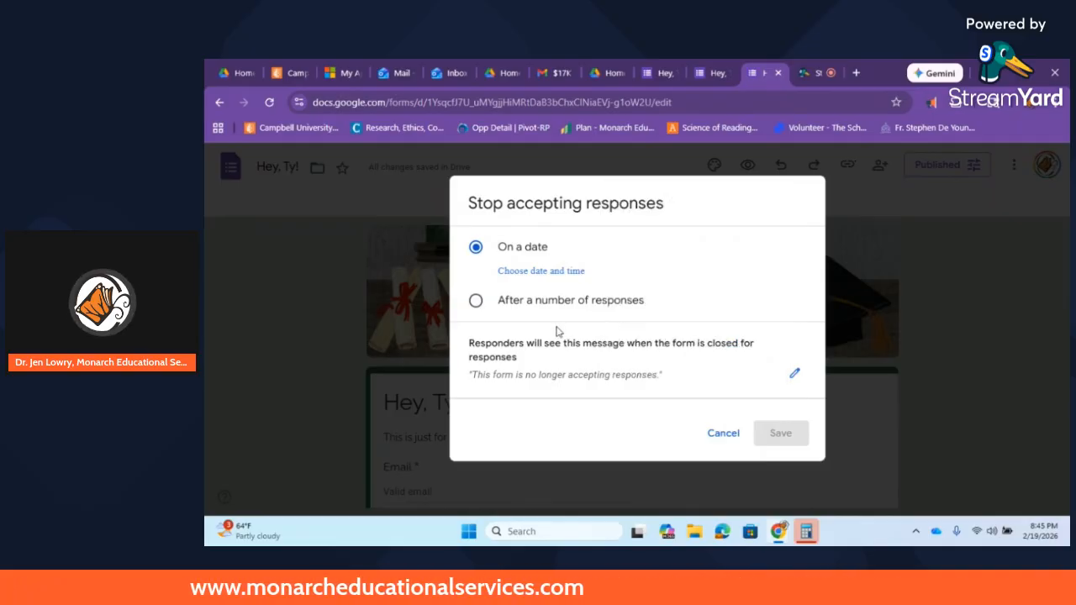
Draft the closed-form message "This form is no longer accepting responses. Sorry! We are limited on time and need numbers!!!" and cancel the closing settings
{"action": "left_click", "coordinate": [795, 374]}
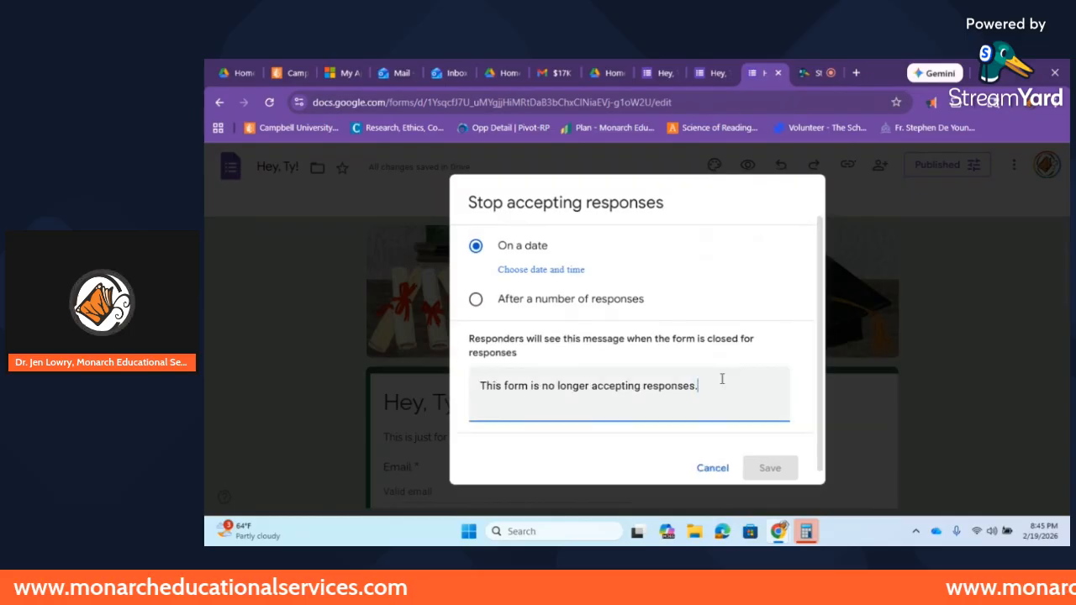
{"action": "type", "text": ". Sorry!"}
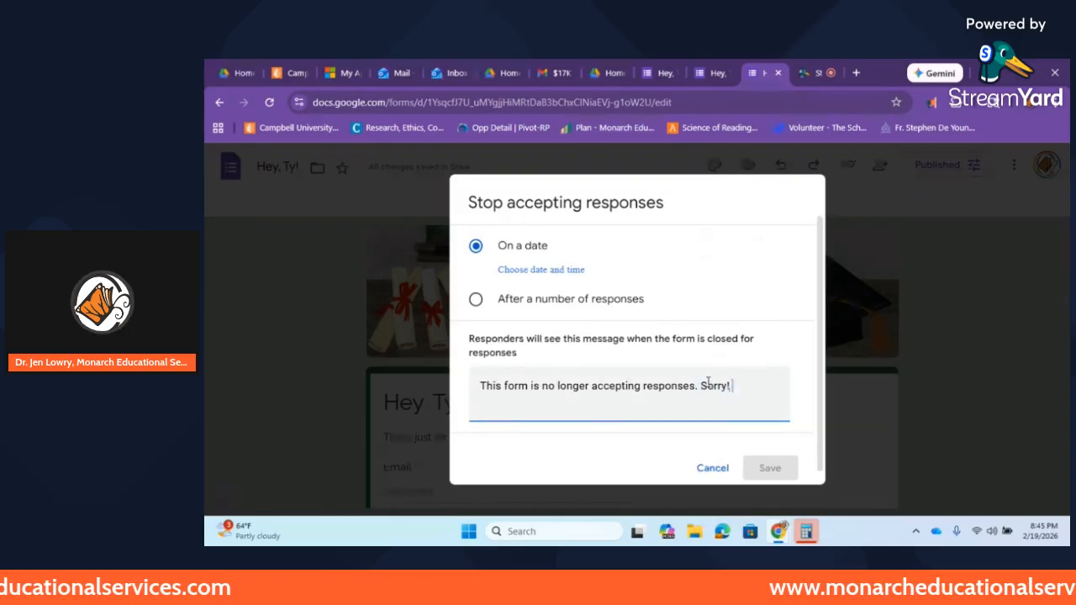
{"action": "type", "text": " We are limited on time and need numbers!!!.."}
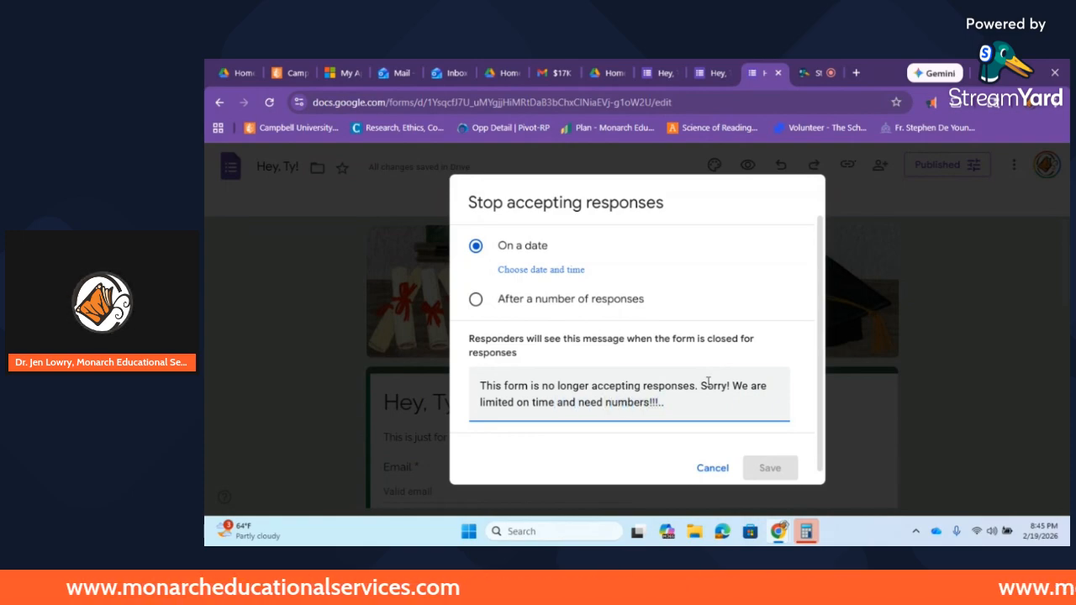
{"action": "key", "text": "BackSpace"}
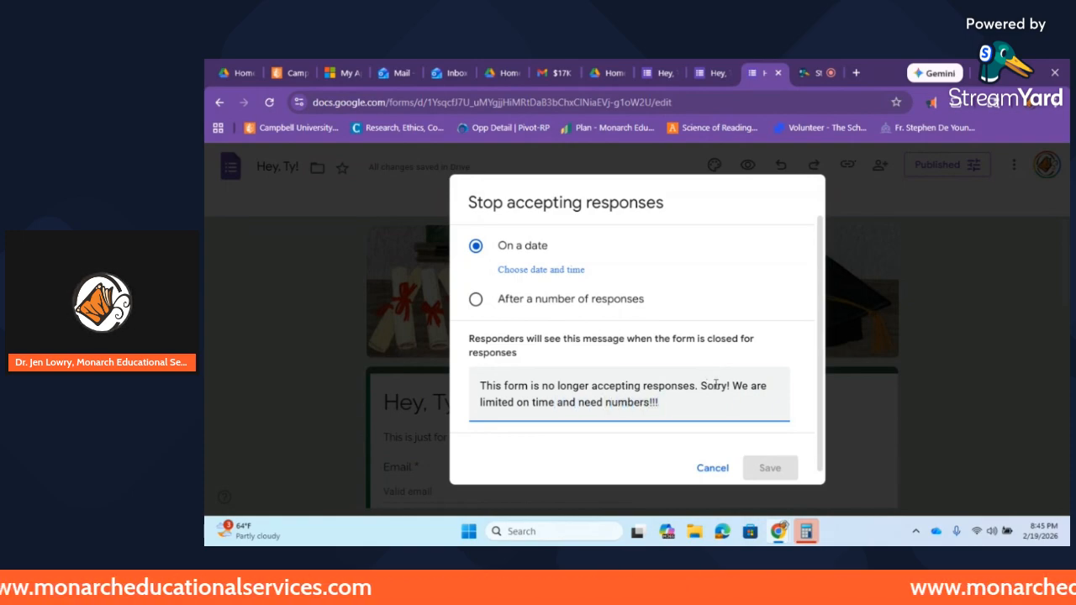
{"action": "left_click", "coordinate": [713, 468]}
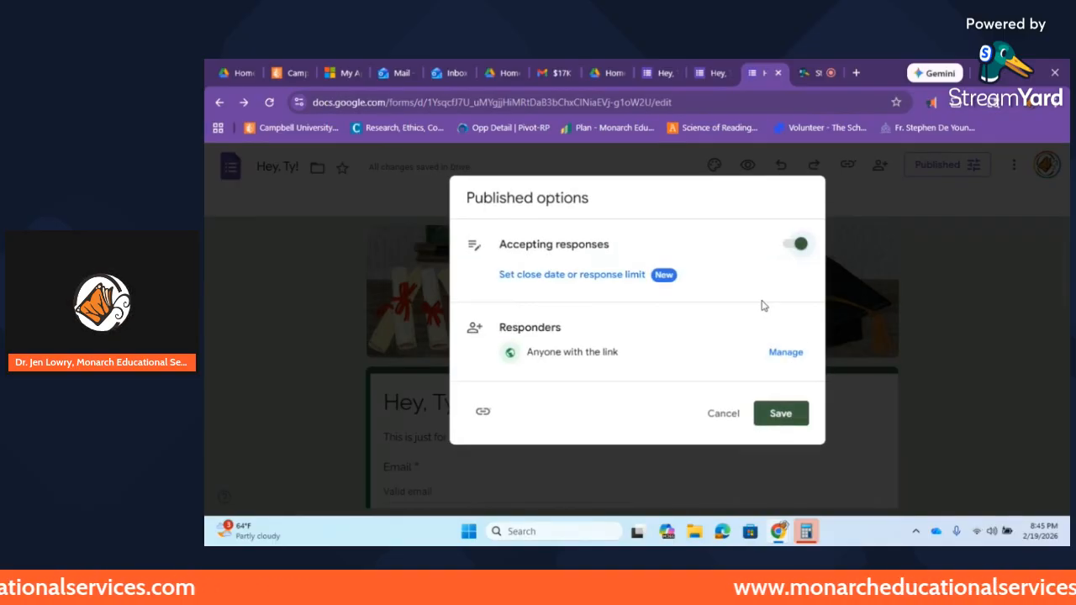
Save the published options with accepting responses switched on, and dismiss the sharing notice
{"action": "left_click", "coordinate": [780, 418]}
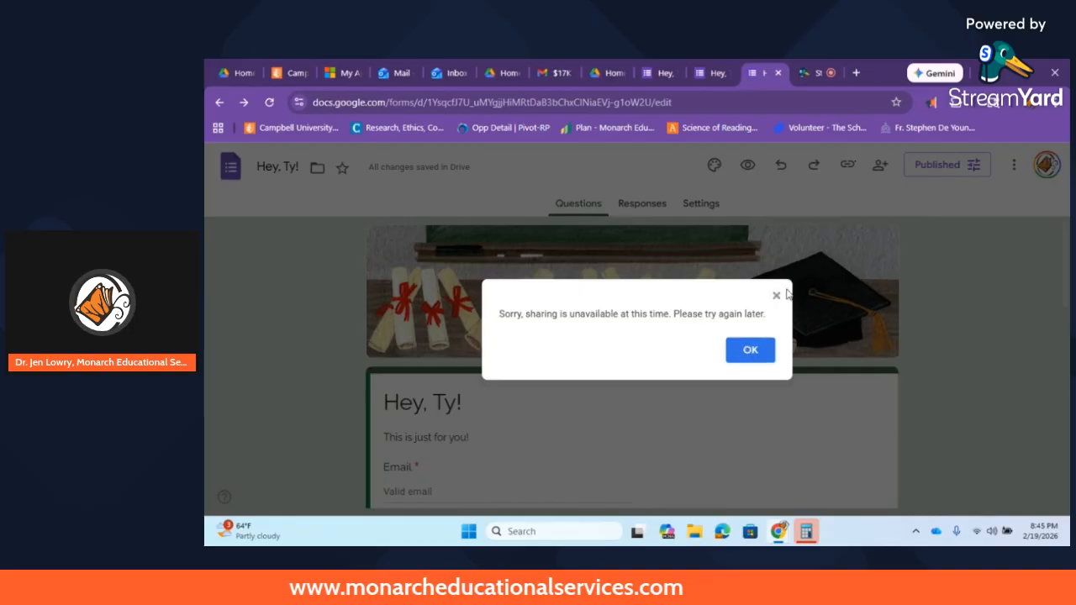
{"action": "left_click", "coordinate": [784, 296]}
{"action": "scroll", "coordinate": [950, 270], "scroll_direction": "down", "scroll_amount": 1}
{"action": "scroll", "coordinate": [933, 278], "scroll_direction": "up", "scroll_amount": 1}
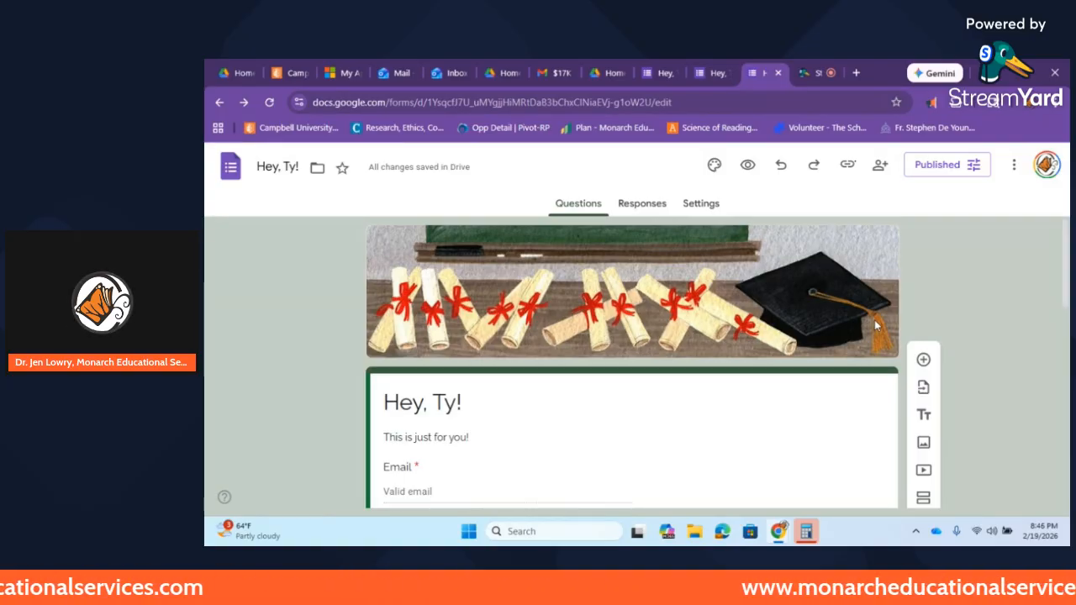
{"action": "left_click", "coordinate": [810, 72]}
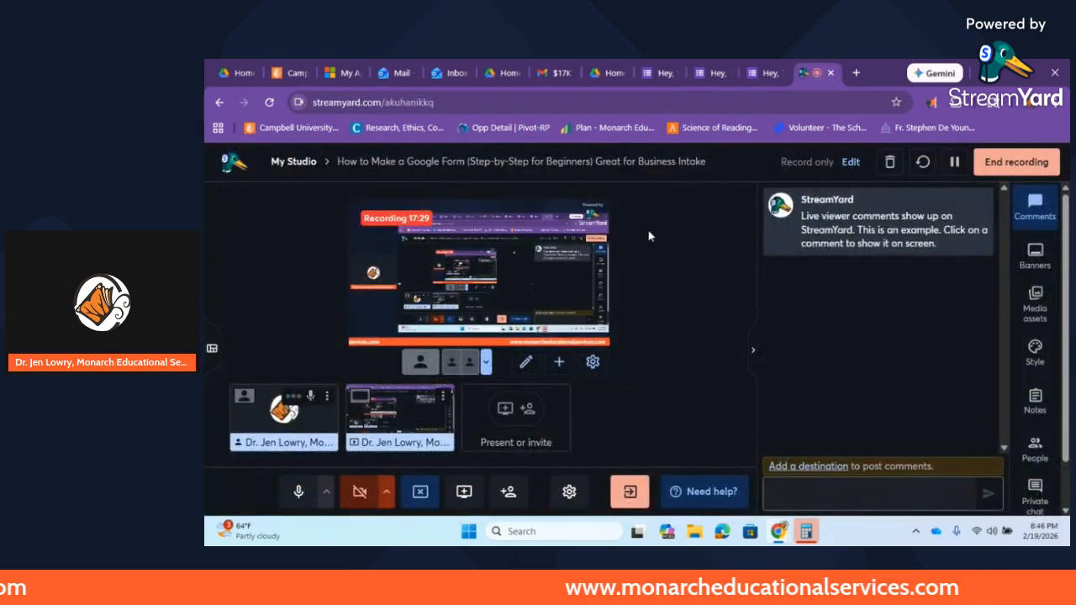